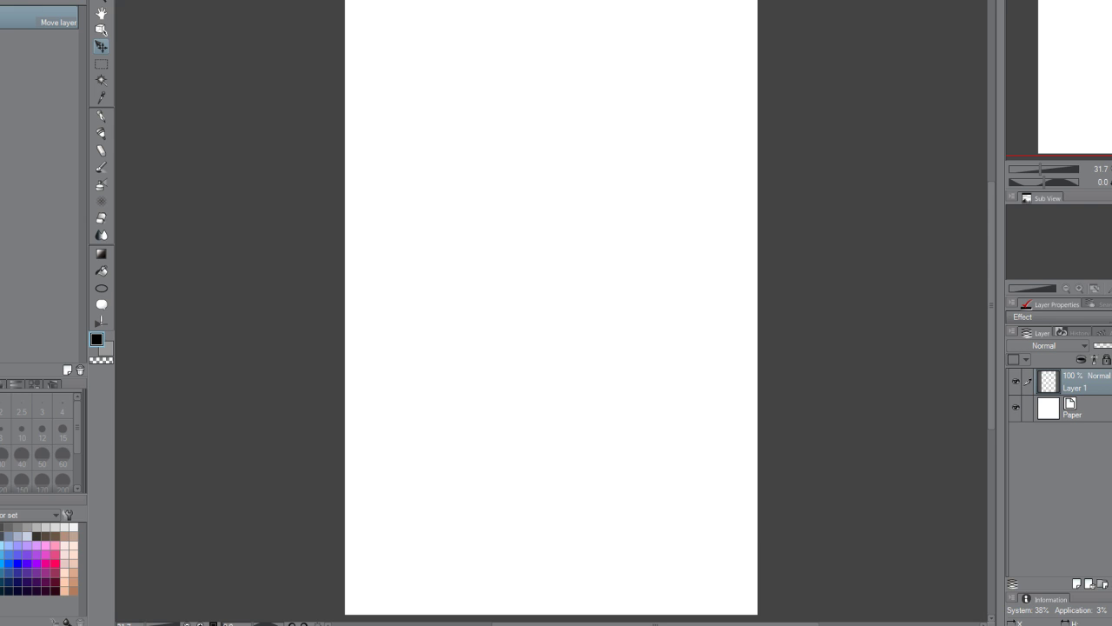
# - Using the Red Real Pencil, rough in a standing figure with a round head, large pear-shaped torso and two spread legs
pyautogui.press('p')
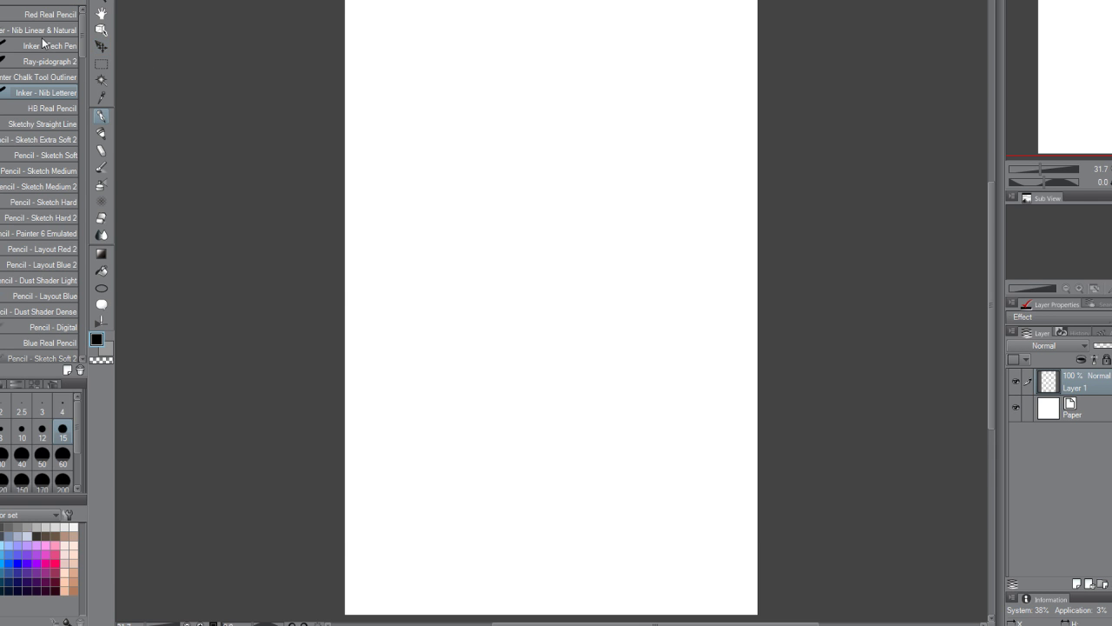
pyautogui.click(48, 14)
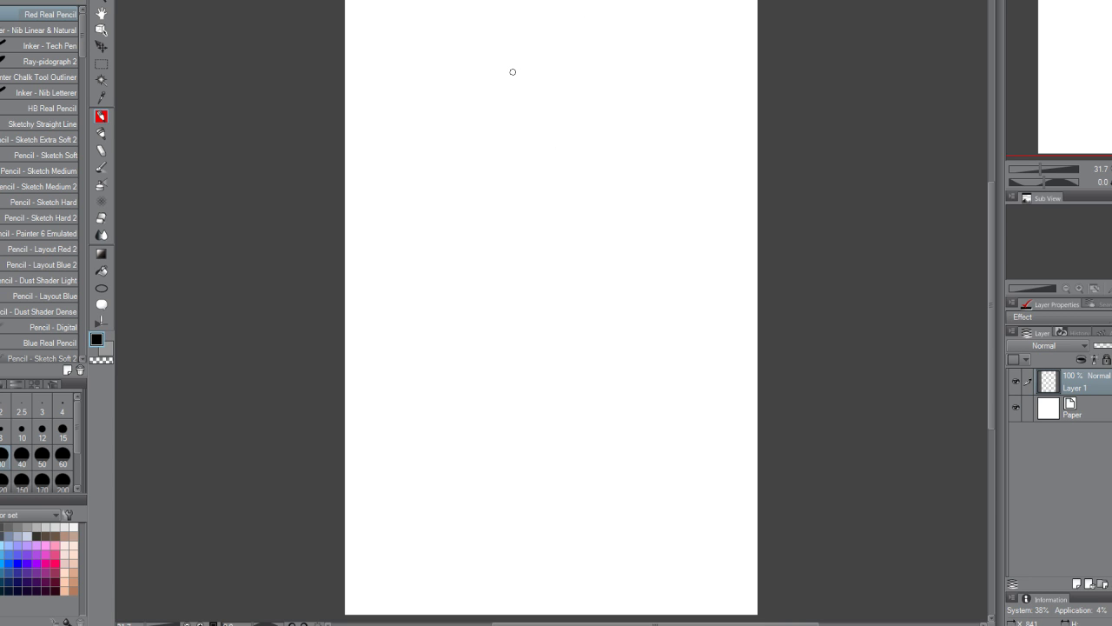
pyautogui.moveTo(496, 110)
pyautogui.mouseDown()
pyautogui.moveTo(532, 64)
pyautogui.moveTo(499, 99)
pyautogui.moveTo(532, 67)
pyautogui.moveTo(570, 85)
pyautogui.moveTo(518, 55)
pyautogui.moveTo(525, 142)
pyautogui.moveTo(573, 63)
pyautogui.moveTo(489, 72)
pyautogui.moveTo(587, 108)
pyautogui.moveTo(618, 193)
pyautogui.mouseUp()
pyautogui.moveTo(513, 149)
pyautogui.mouseDown()
pyautogui.moveTo(473, 282)
pyautogui.moveTo(510, 155)
pyautogui.moveTo(447, 303)
pyautogui.moveTo(433, 343)
pyautogui.moveTo(442, 380)
pyautogui.moveTo(506, 382)
pyautogui.moveTo(659, 221)
pyautogui.moveTo(662, 361)
pyautogui.moveTo(644, 156)
pyautogui.moveTo(602, 94)
pyautogui.moveTo(524, 55)
pyautogui.moveTo(501, 121)
pyautogui.moveTo(511, 140)
pyautogui.moveTo(455, 285)
pyautogui.moveTo(457, 408)
pyautogui.moveTo(509, 440)
pyautogui.mouseUp()
pyautogui.moveTo(447, 400)
pyautogui.mouseDown()
pyautogui.moveTo(492, 526)
pyautogui.moveTo(562, 439)
pyautogui.moveTo(597, 487)
pyautogui.moveTo(542, 426)
pyautogui.moveTo(645, 423)
pyautogui.moveTo(675, 347)
pyautogui.moveTo(641, 488)
pyautogui.moveTo(502, 523)
pyautogui.moveTo(509, 534)
pyautogui.moveTo(665, 529)
pyautogui.moveTo(640, 541)
pyautogui.moveTo(652, 546)
pyautogui.mouseUp()
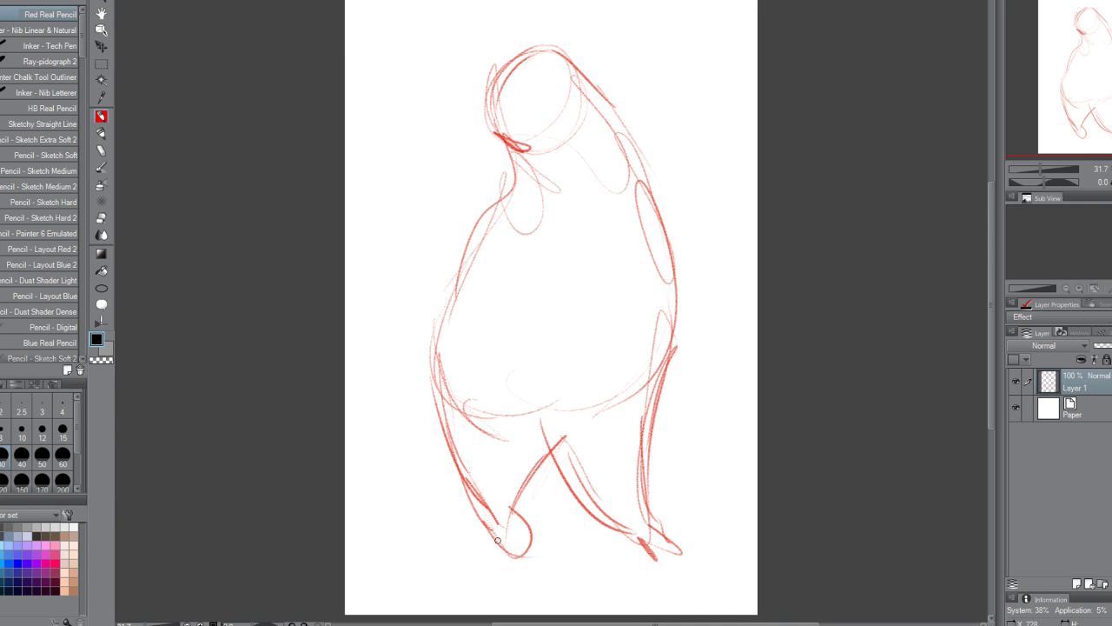
# - Add knee and shoulder accents on one side of the figure and sketch a bent arm resting on the opposite hip
pyautogui.moveTo(477, 513)
pyautogui.mouseDown()
pyautogui.moveTo(467, 475)
pyautogui.moveTo(482, 512)
pyautogui.moveTo(558, 452)
pyautogui.moveTo(525, 449)
pyautogui.mouseUp()
pyautogui.moveTo(508, 191); pyautogui.dragTo(461, 216)
pyautogui.moveTo(500, 205); pyautogui.dragTo(457, 235)
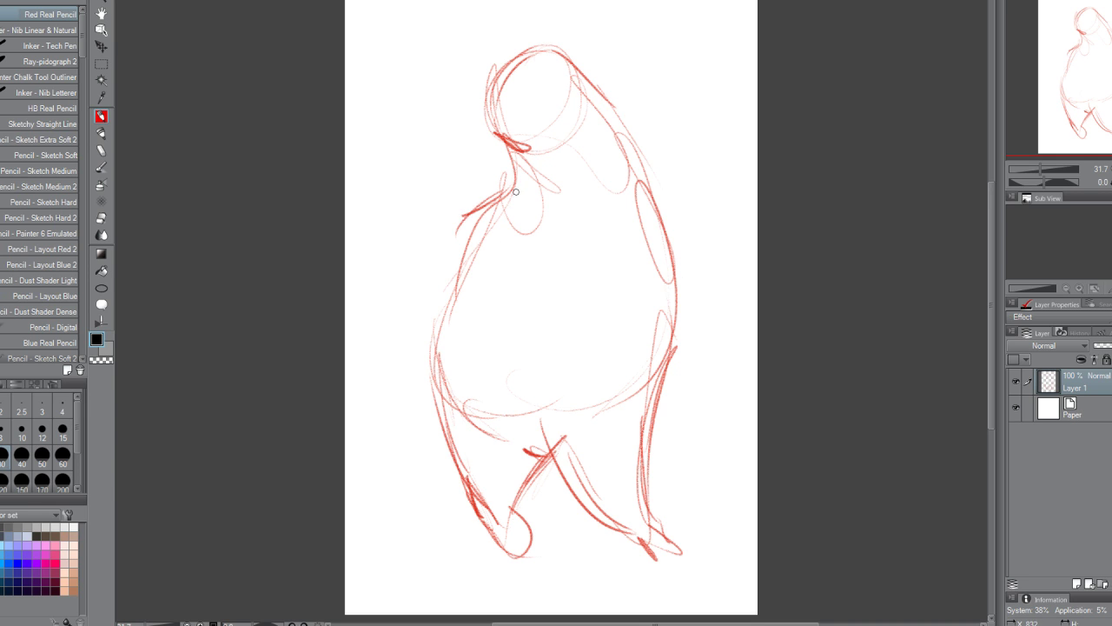
pyautogui.moveTo(517, 192); pyautogui.dragTo(453, 250)
pyautogui.moveTo(637, 183)
pyautogui.mouseDown()
pyautogui.moveTo(702, 258)
pyautogui.moveTo(722, 315)
pyautogui.mouseUp()
pyautogui.moveTo(638, 284); pyautogui.dragTo(712, 332)
pyautogui.moveTo(673, 234)
pyautogui.mouseDown()
pyautogui.moveTo(718, 317)
pyautogui.moveTo(649, 289)
pyautogui.moveTo(701, 330)
pyautogui.mouseUp()
pyautogui.moveTo(646, 287); pyautogui.dragTo(703, 323)
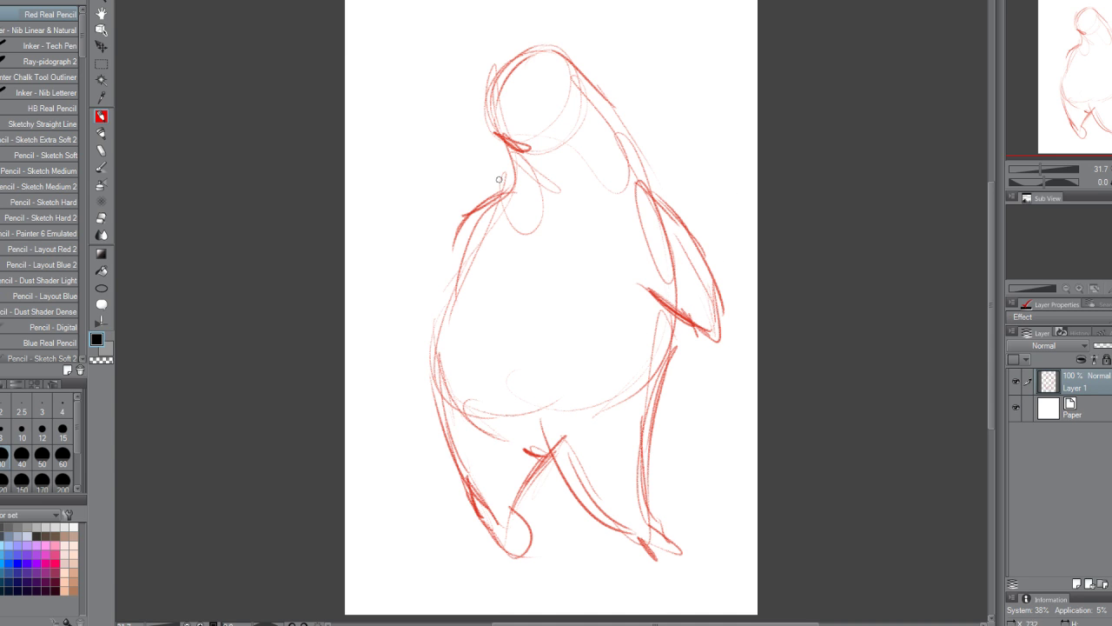
# - Reinforce the head outline and the line from head to shoulder, and sketch both feet below the ankles
pyautogui.moveTo(492, 138)
pyautogui.mouseDown()
pyautogui.moveTo(483, 81)
pyautogui.moveTo(498, 52)
pyautogui.moveTo(539, 41)
pyautogui.mouseUp()
pyautogui.moveTo(526, 40); pyautogui.dragTo(487, 83)
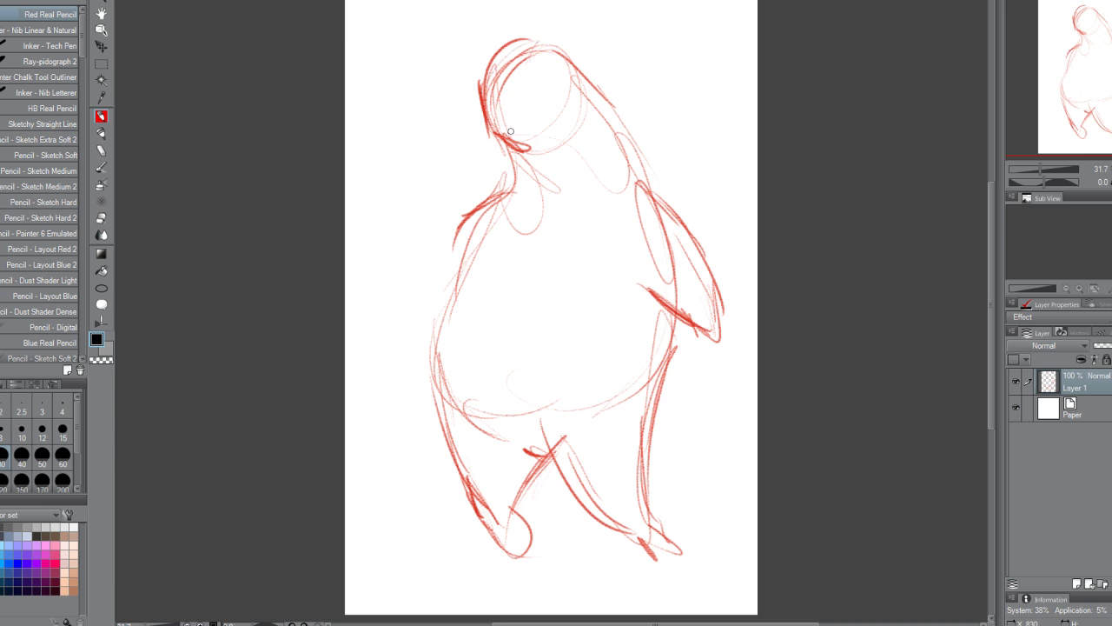
pyautogui.moveTo(497, 556)
pyautogui.mouseDown()
pyautogui.moveTo(505, 547)
pyautogui.moveTo(448, 563)
pyautogui.moveTo(497, 589)
pyautogui.moveTo(532, 543)
pyautogui.moveTo(537, 572)
pyautogui.mouseUp()
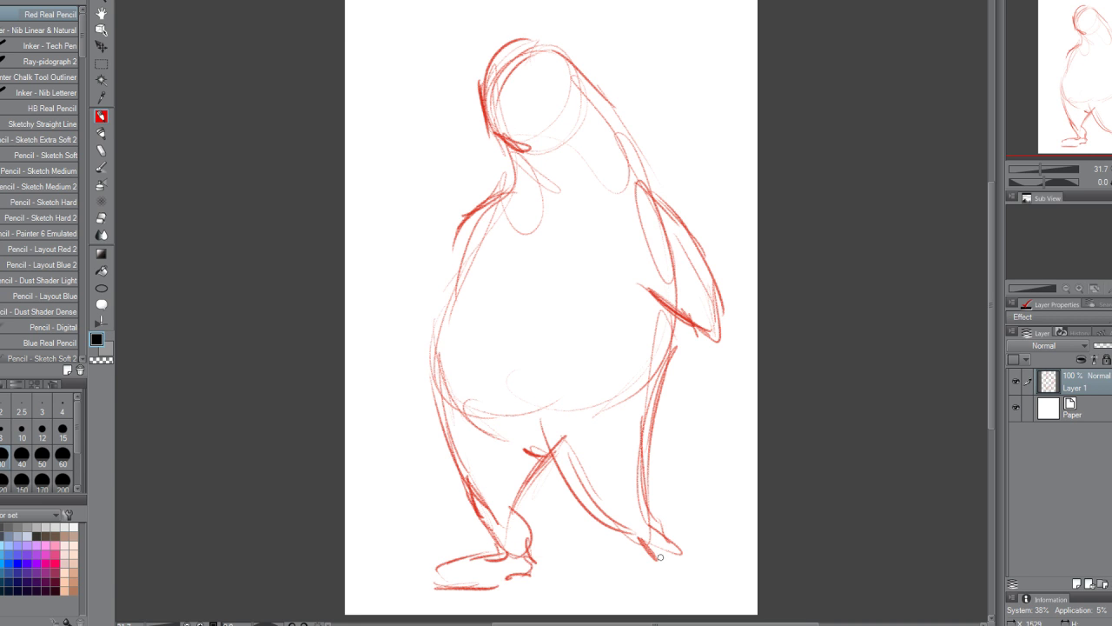
pyautogui.moveTo(660, 555); pyautogui.dragTo(629, 589)
pyautogui.moveTo(633, 584)
pyautogui.mouseDown()
pyautogui.moveTo(649, 559)
pyautogui.moveTo(691, 580)
pyautogui.moveTo(659, 560)
pyautogui.mouseUp()
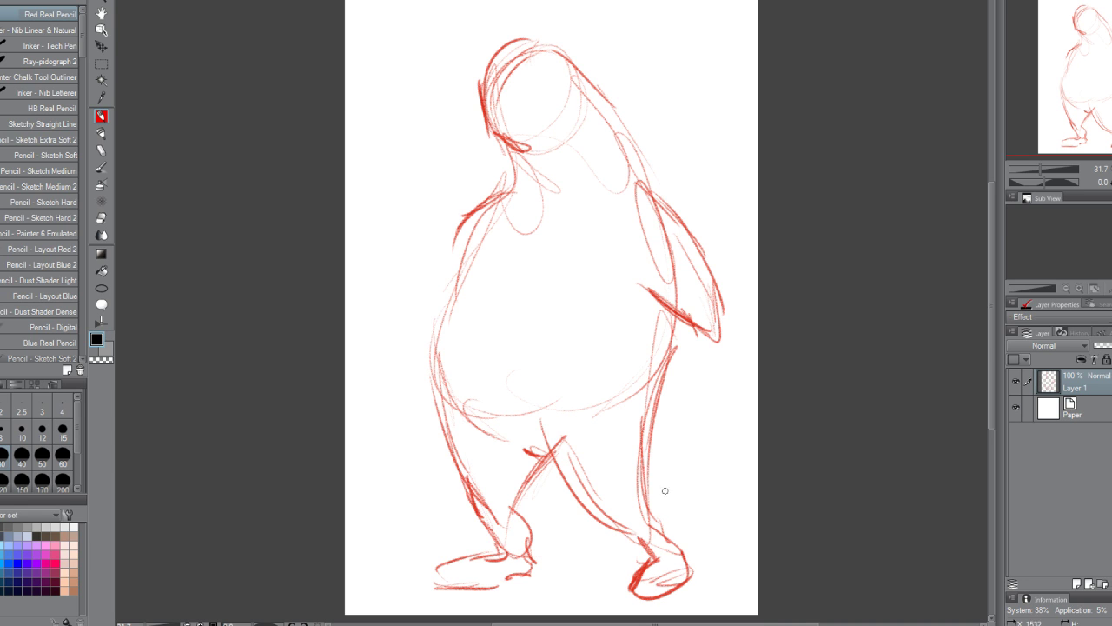
pyautogui.moveTo(638, 165); pyautogui.dragTo(574, 67)
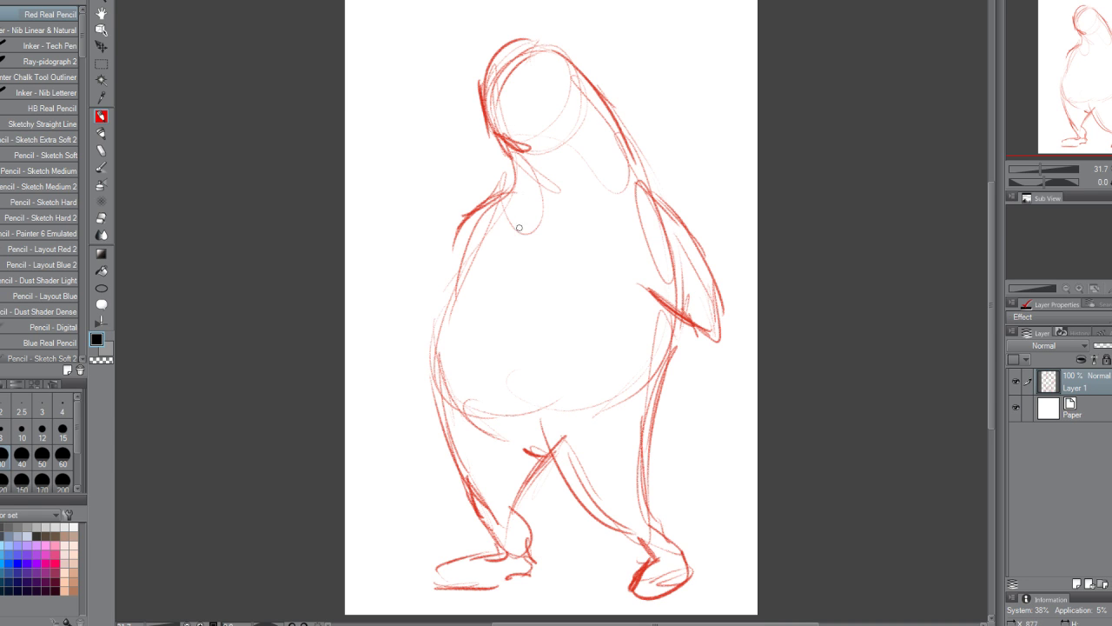
# - Sketch the free arm bent upward from the shoulder, ending in a raised fist beside the torso
pyautogui.moveTo(489, 197); pyautogui.dragTo(419, 209)
pyautogui.moveTo(398, 173); pyautogui.dragTo(383, 267)
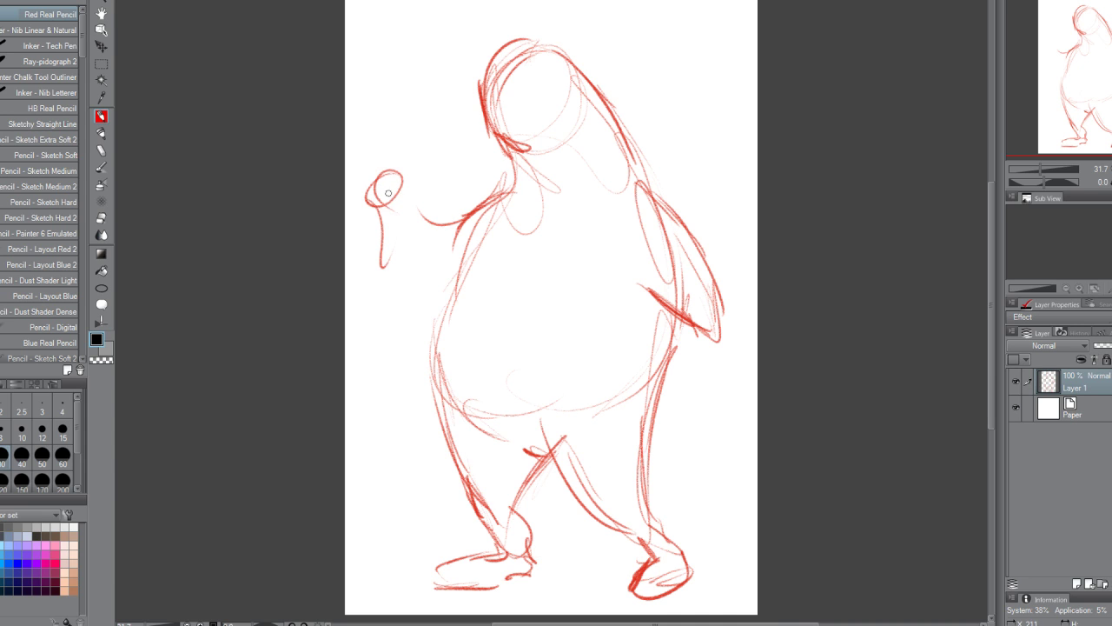
pyautogui.moveTo(361, 217)
pyautogui.mouseDown()
pyautogui.moveTo(363, 199)
pyautogui.moveTo(401, 215)
pyautogui.moveTo(391, 184)
pyautogui.moveTo(411, 212)
pyautogui.moveTo(415, 194)
pyautogui.mouseUp()
pyautogui.moveTo(506, 193)
pyautogui.mouseDown()
pyautogui.moveTo(379, 279)
pyautogui.moveTo(453, 244)
pyautogui.moveTo(430, 287)
pyautogui.mouseUp()
pyautogui.moveTo(485, 207)
pyautogui.mouseDown()
pyautogui.moveTo(428, 236)
pyautogui.moveTo(479, 214)
pyautogui.mouseUp()
# - Thicken the contours of the arm on the hip, define its hand, and darken the outer leg line beneath it
pyautogui.moveTo(650, 200)
pyautogui.mouseDown()
pyautogui.moveTo(711, 283)
pyautogui.moveTo(690, 234)
pyautogui.moveTo(734, 317)
pyautogui.moveTo(672, 359)
pyautogui.mouseUp()
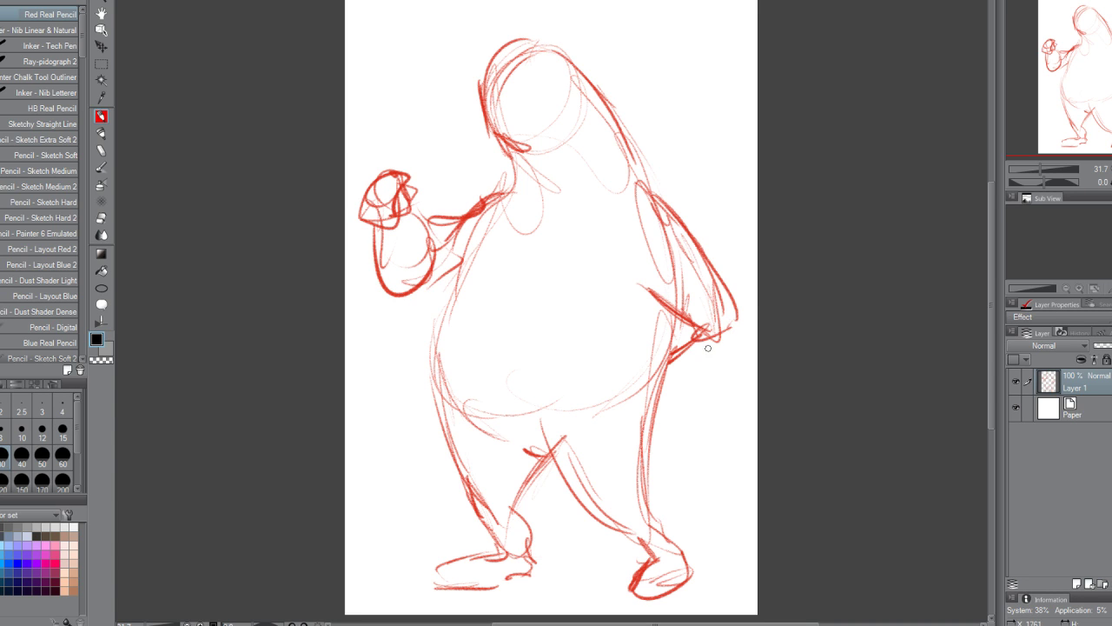
pyautogui.moveTo(645, 283); pyautogui.dragTo(685, 318)
pyautogui.moveTo(640, 213)
pyautogui.mouseDown()
pyautogui.moveTo(671, 306)
pyautogui.moveTo(661, 299)
pyautogui.moveTo(707, 329)
pyautogui.mouseUp()
pyautogui.moveTo(674, 344); pyautogui.dragTo(737, 332)
pyautogui.moveTo(681, 233); pyautogui.dragTo(725, 304)
pyautogui.moveTo(658, 296)
pyautogui.mouseDown()
pyautogui.moveTo(688, 300)
pyautogui.moveTo(702, 325)
pyautogui.moveTo(680, 324)
pyautogui.moveTo(712, 302)
pyautogui.moveTo(645, 446)
pyautogui.moveTo(652, 519)
pyautogui.mouseUp()
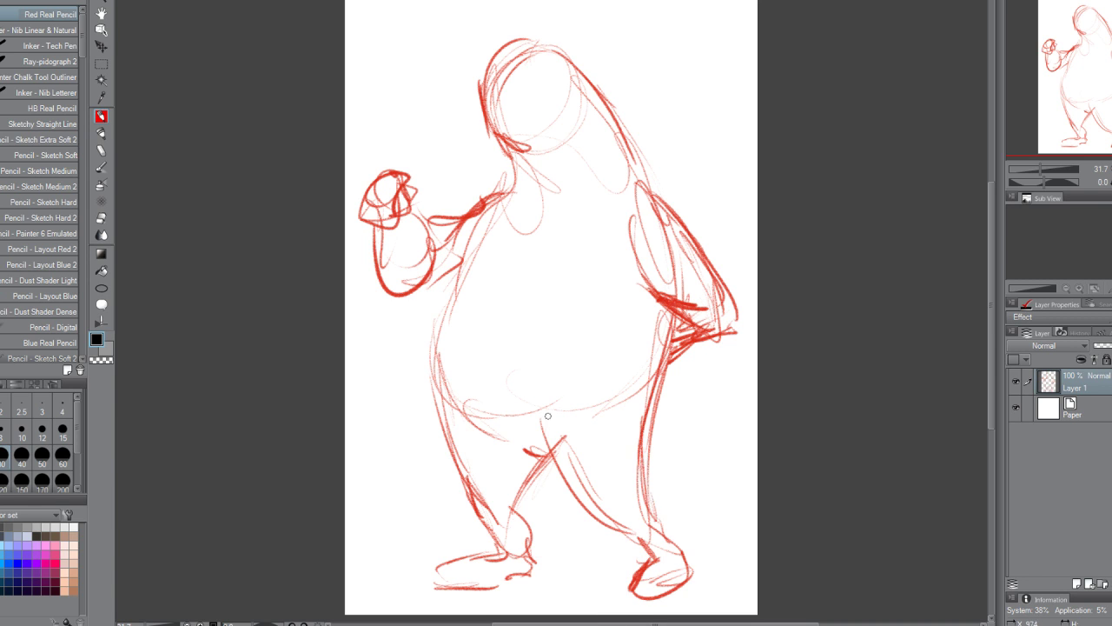
# - Strengthen the inner thigh line, round off the jaw and neck, and darken the upper part of the raised arm
pyautogui.moveTo(547, 416)
pyautogui.mouseDown()
pyautogui.moveTo(604, 502)
pyautogui.moveTo(600, 522)
pyautogui.moveTo(642, 549)
pyautogui.mouseUp()
pyautogui.moveTo(558, 472); pyautogui.dragTo(522, 430)
pyautogui.moveTo(485, 87)
pyautogui.mouseDown()
pyautogui.moveTo(506, 53)
pyautogui.moveTo(582, 78)
pyautogui.moveTo(583, 128)
pyautogui.moveTo(537, 153)
pyautogui.moveTo(554, 160)
pyautogui.moveTo(528, 174)
pyautogui.mouseUp()
pyautogui.moveTo(534, 153); pyautogui.dragTo(475, 203)
pyautogui.moveTo(390, 292)
pyautogui.mouseDown()
pyautogui.moveTo(465, 266)
pyautogui.moveTo(461, 280)
pyautogui.mouseUp()
pyautogui.moveTo(492, 197); pyautogui.dragTo(429, 236)
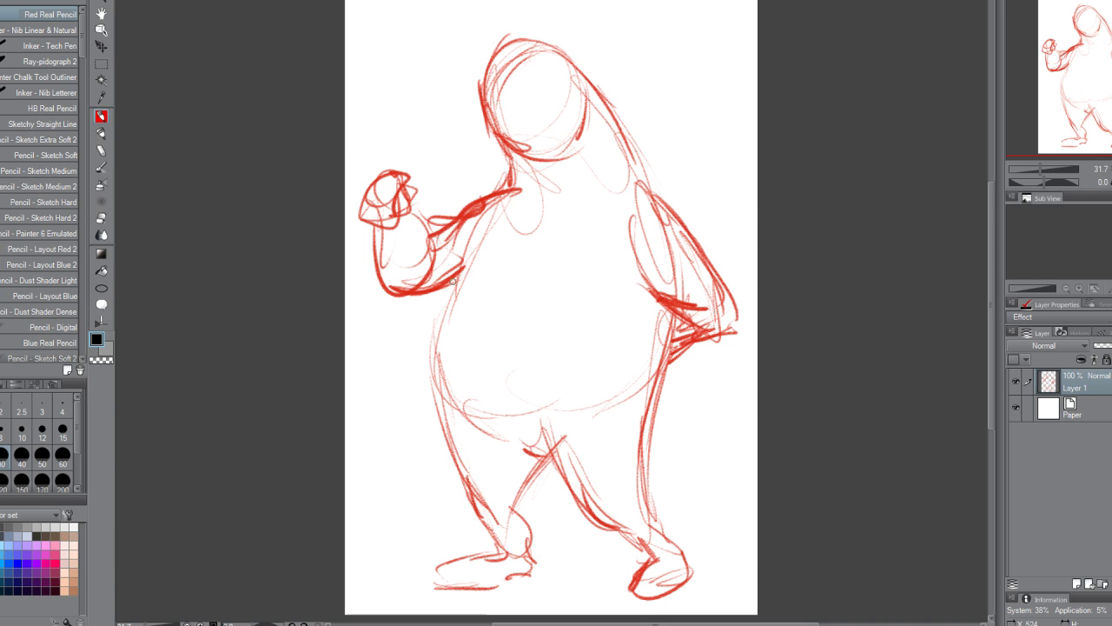
# - Define the raised forearm and fist, and draw a long vertical staff running through the hand down to ankle height
pyautogui.moveTo(376, 302)
pyautogui.mouseDown()
pyautogui.moveTo(458, 278)
pyautogui.moveTo(405, 209)
pyautogui.moveTo(358, 174)
pyautogui.moveTo(405, 163)
pyautogui.mouseUp()
pyautogui.moveTo(391, 177); pyautogui.dragTo(370, 207)
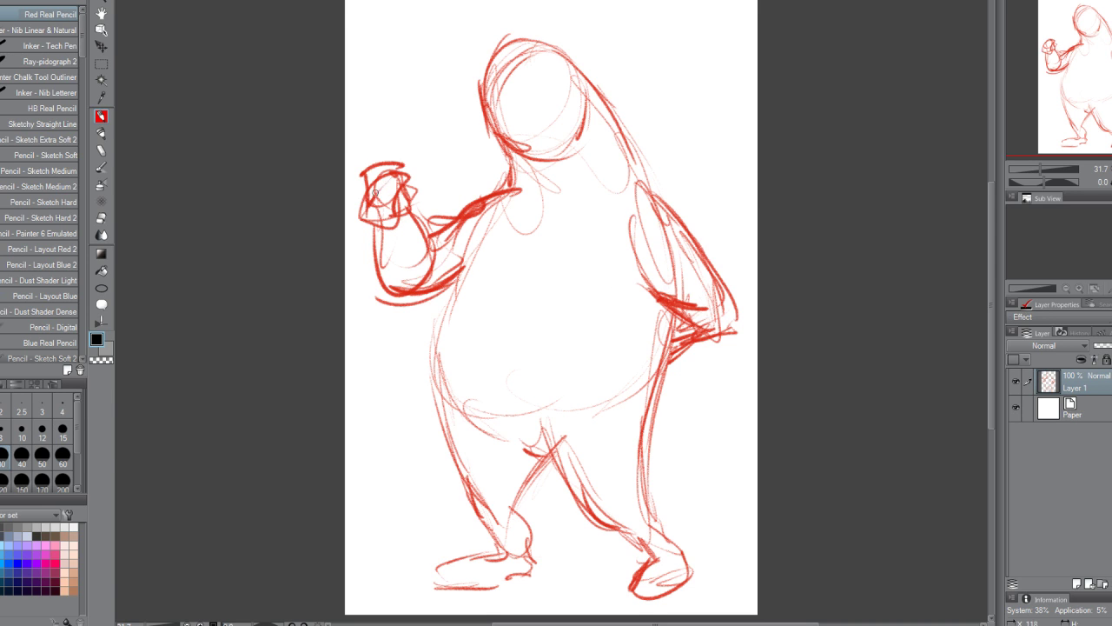
pyautogui.moveTo(387, 92); pyautogui.dragTo(397, 530)
pyautogui.moveTo(396, 375)
pyautogui.mouseDown()
pyautogui.moveTo(388, 74)
pyautogui.moveTo(390, 287)
pyautogui.mouseUp()
# - Darken the top of the head, the sloping line down to the shoulder, and the chin
pyautogui.moveTo(492, 127)
pyautogui.mouseDown()
pyautogui.moveTo(484, 99)
pyautogui.moveTo(525, 37)
pyautogui.mouseUp()
pyautogui.moveTo(534, 42)
pyautogui.mouseDown()
pyautogui.moveTo(605, 96)
pyautogui.moveTo(646, 185)
pyautogui.mouseUp()
pyautogui.moveTo(597, 103)
pyautogui.mouseDown()
pyautogui.moveTo(624, 151)
pyautogui.moveTo(545, 49)
pyautogui.mouseUp()
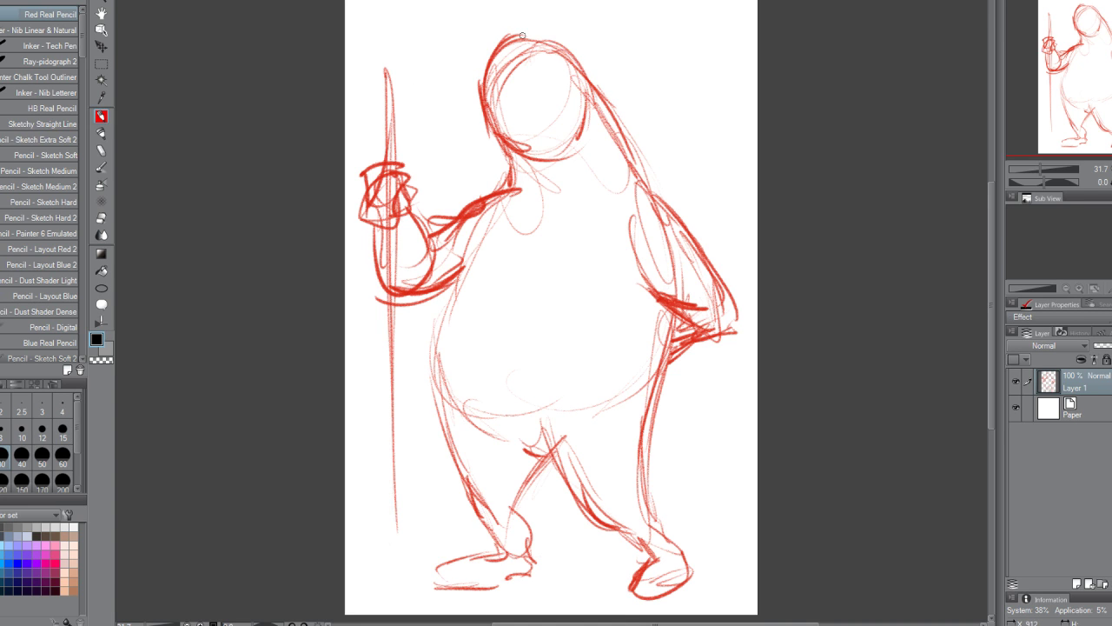
pyautogui.moveTo(504, 133); pyautogui.dragTo(531, 164)
# - Strengthen the hip hand, outer leg and crotch, mark both armpit creases with short strokes, and redraw the jaw
pyautogui.moveTo(716, 292)
pyautogui.mouseDown()
pyautogui.moveTo(735, 330)
pyautogui.moveTo(676, 348)
pyautogui.mouseUp()
pyautogui.moveTo(675, 310); pyautogui.dragTo(631, 546)
pyautogui.moveTo(556, 435); pyautogui.dragTo(527, 447)
pyautogui.moveTo(453, 277)
pyautogui.mouseDown()
pyautogui.moveTo(436, 355)
pyautogui.moveTo(475, 277)
pyautogui.moveTo(470, 287)
pyautogui.mouseUp()
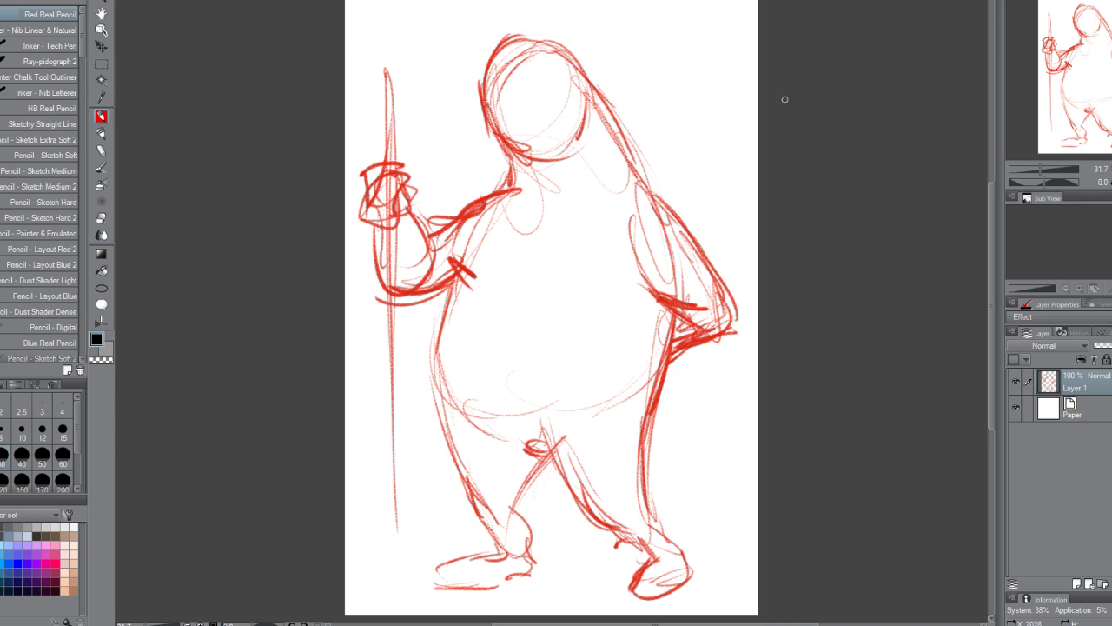
pyautogui.moveTo(658, 253); pyautogui.dragTo(601, 283)
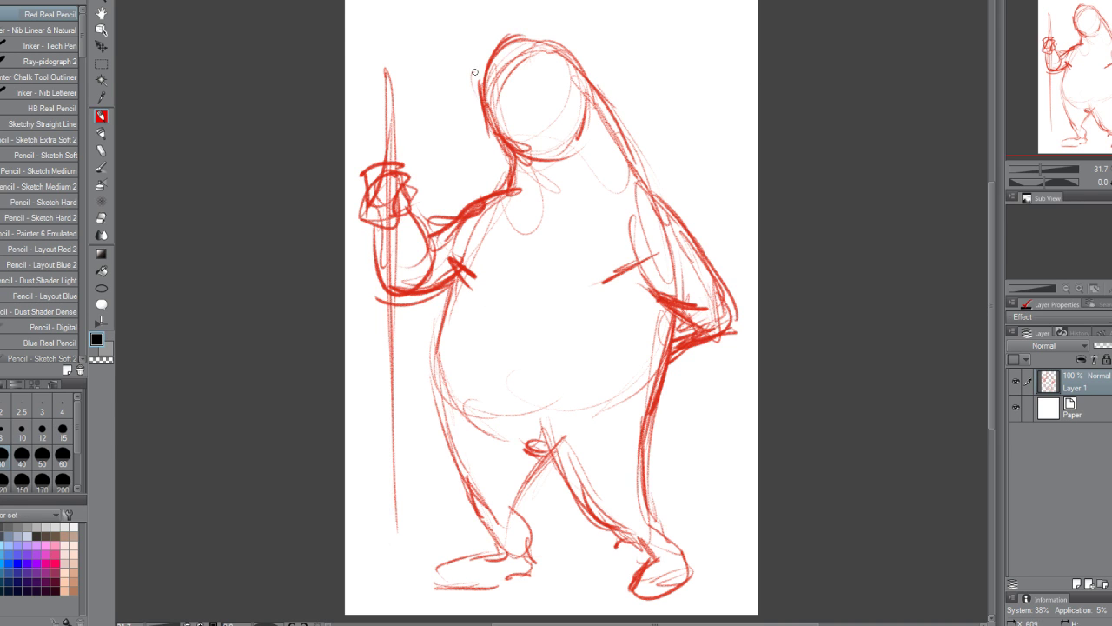
pyautogui.moveTo(591, 126)
pyautogui.mouseDown()
pyautogui.moveTo(556, 169)
pyautogui.moveTo(492, 143)
pyautogui.mouseUp()
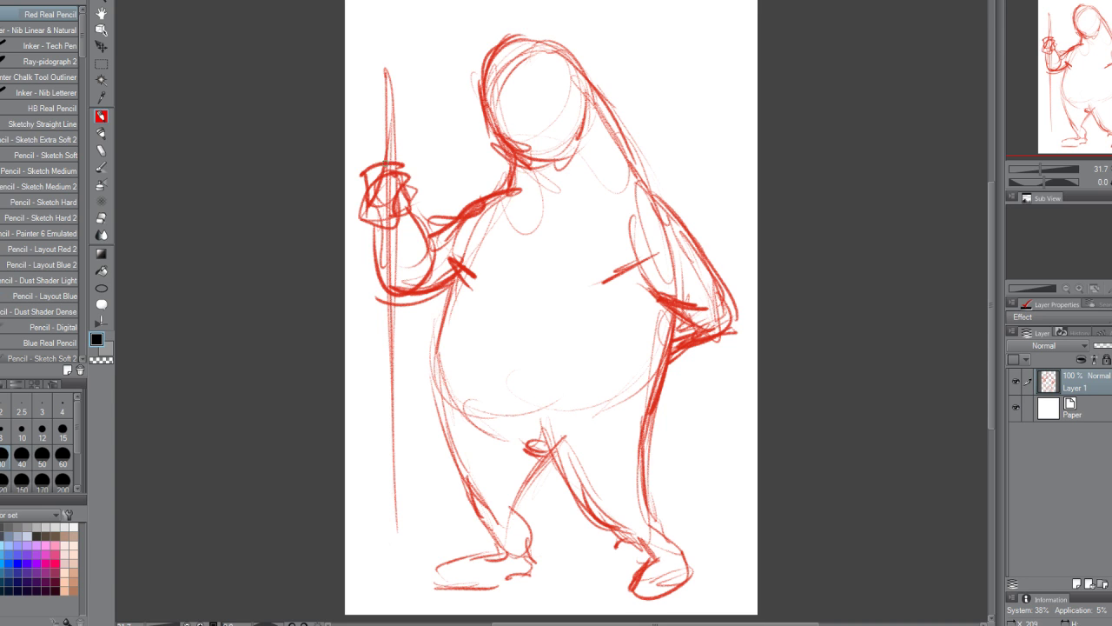
# - Add the fist's rounded knuckles and thumb, darken the staff and extend it downward, and define the heel of the nearest foot
pyautogui.moveTo(366, 174)
pyautogui.mouseDown()
pyautogui.moveTo(425, 169)
pyautogui.moveTo(428, 193)
pyautogui.moveTo(384, 221)
pyautogui.mouseUp()
pyautogui.moveTo(389, 195)
pyautogui.mouseDown()
pyautogui.moveTo(396, 558)
pyautogui.moveTo(386, 265)
pyautogui.mouseUp()
pyautogui.moveTo(387, 73)
pyautogui.mouseDown()
pyautogui.moveTo(390, 103)
pyautogui.moveTo(388, 80)
pyautogui.mouseUp()
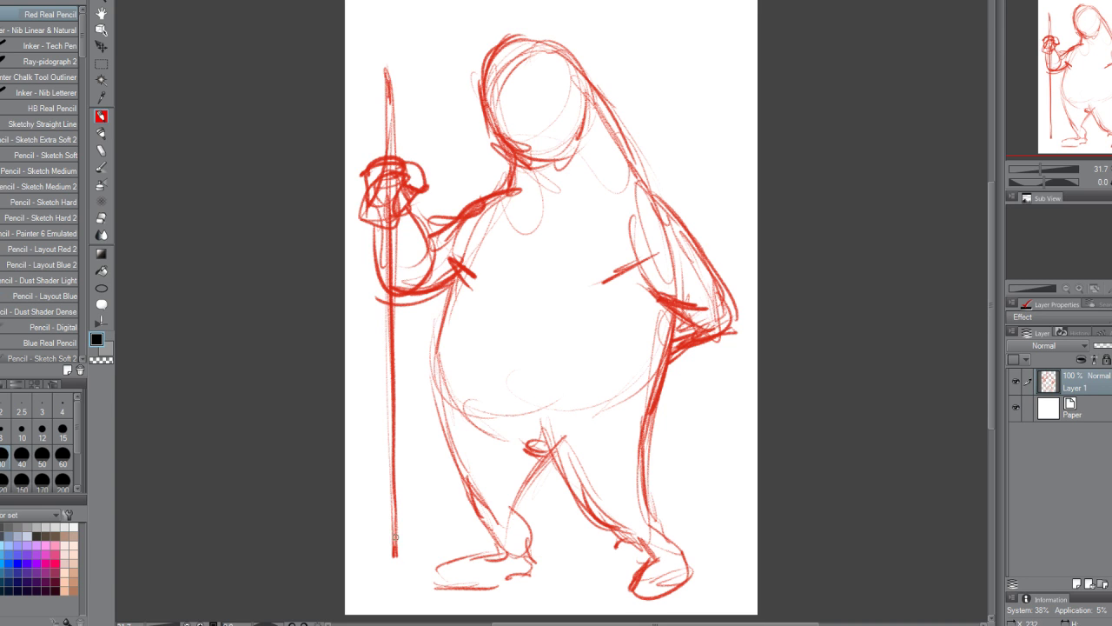
pyautogui.moveTo(395, 537); pyautogui.dragTo(394, 573)
pyautogui.moveTo(521, 513); pyautogui.dragTo(534, 570)
pyautogui.moveTo(534, 565); pyautogui.dragTo(497, 584)
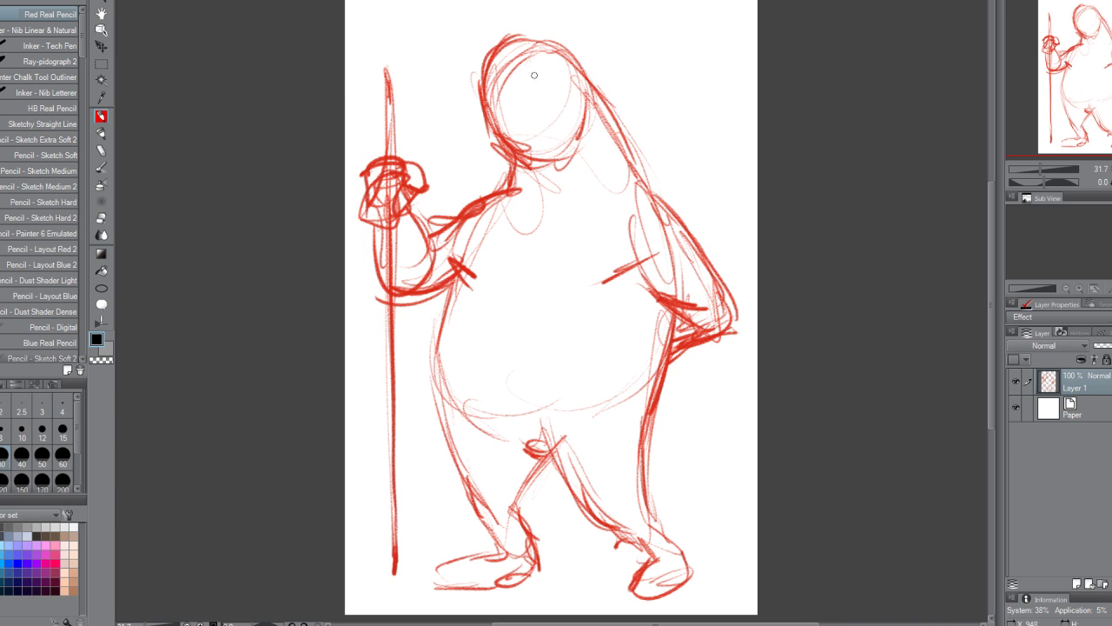
# - Reinforce the crown and far side of the head, and the shoulder of the hip-side arm
pyautogui.moveTo(487, 73)
pyautogui.mouseDown()
pyautogui.moveTo(530, 37)
pyautogui.moveTo(580, 54)
pyautogui.mouseUp()
pyautogui.moveTo(572, 155)
pyautogui.mouseDown()
pyautogui.moveTo(532, 165)
pyautogui.moveTo(569, 160)
pyautogui.mouseUp()
pyautogui.moveTo(585, 92); pyautogui.dragTo(580, 130)
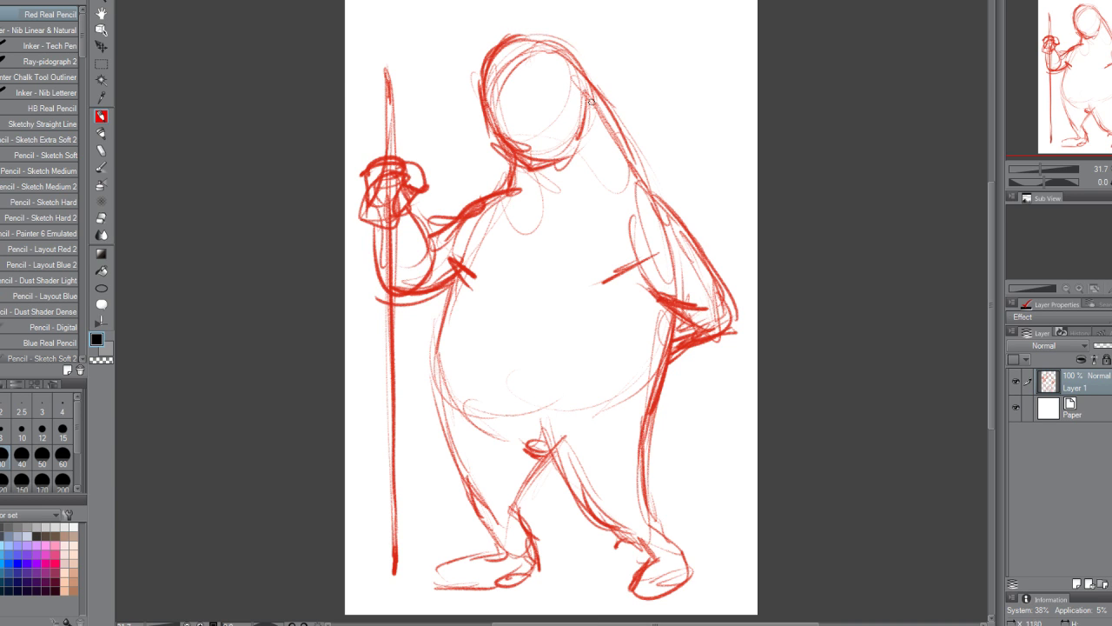
pyautogui.moveTo(643, 179)
pyautogui.mouseDown()
pyautogui.moveTo(679, 212)
pyautogui.moveTo(670, 207)
pyautogui.mouseUp()
# - Flip the canvas view horizontally and refine the shoulders, the upper arms and the armpit crease of the hip-side arm
pyautogui.press('h')
pyautogui.moveTo(492, 127)
pyautogui.mouseDown()
pyautogui.moveTo(424, 201)
pyautogui.moveTo(369, 320)
pyautogui.mouseUp()
pyautogui.moveTo(614, 195); pyautogui.dragTo(639, 209)
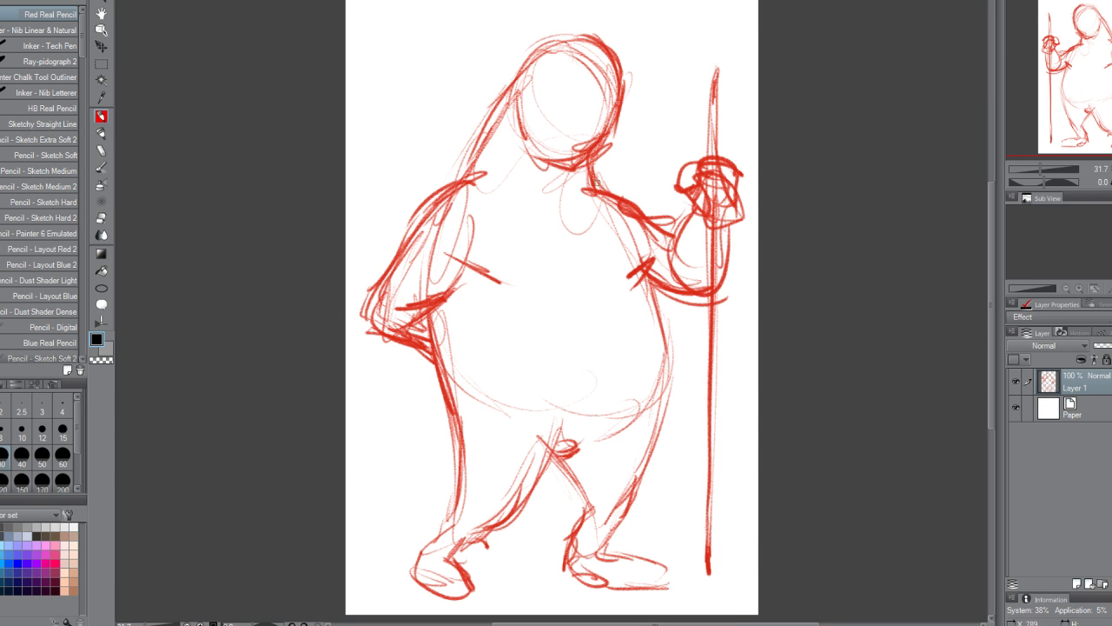
pyautogui.moveTo(591, 181); pyautogui.dragTo(633, 221)
pyautogui.moveTo(462, 257); pyautogui.dragTo(486, 276)
# - Redraw the legs and feet with bolder contours, and darken the torso's side under the staff arm
pyautogui.moveTo(463, 460)
pyautogui.mouseDown()
pyautogui.moveTo(419, 570)
pyautogui.moveTo(429, 594)
pyautogui.mouseUp()
pyautogui.moveTo(476, 564)
pyautogui.mouseDown()
pyautogui.moveTo(489, 595)
pyautogui.moveTo(434, 595)
pyautogui.moveTo(522, 511)
pyautogui.mouseUp()
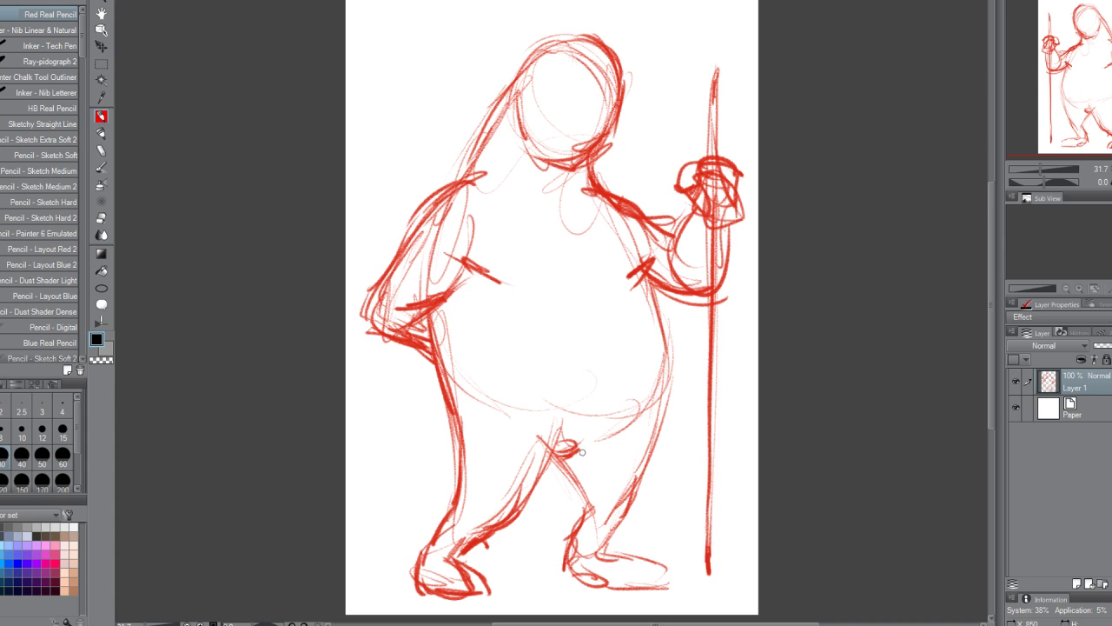
pyautogui.moveTo(560, 439)
pyautogui.mouseDown()
pyautogui.moveTo(523, 504)
pyautogui.moveTo(584, 514)
pyautogui.moveTo(560, 576)
pyautogui.moveTo(595, 586)
pyautogui.mouseUp()
pyautogui.moveTo(603, 546); pyautogui.dragTo(666, 565)
pyautogui.moveTo(613, 519)
pyautogui.mouseDown()
pyautogui.moveTo(601, 550)
pyautogui.moveTo(657, 393)
pyautogui.moveTo(648, 278)
pyautogui.moveTo(624, 285)
pyautogui.mouseUp()
# - Draw curved centre lines down the torso, bolden the head outline, and flip the canvas view back
pyautogui.moveTo(570, 179); pyautogui.dragTo(590, 375)
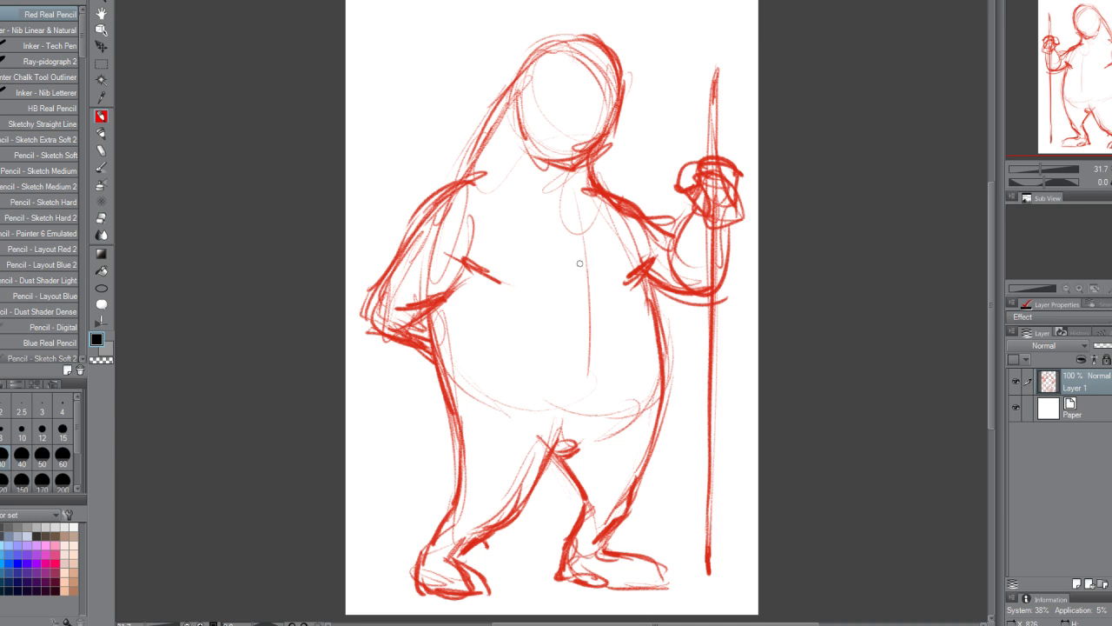
pyautogui.moveTo(570, 172); pyautogui.dragTo(594, 360)
pyautogui.moveTo(519, 106)
pyautogui.mouseDown()
pyautogui.moveTo(583, 166)
pyautogui.moveTo(610, 61)
pyautogui.moveTo(519, 60)
pyautogui.moveTo(597, 44)
pyautogui.mouseUp()
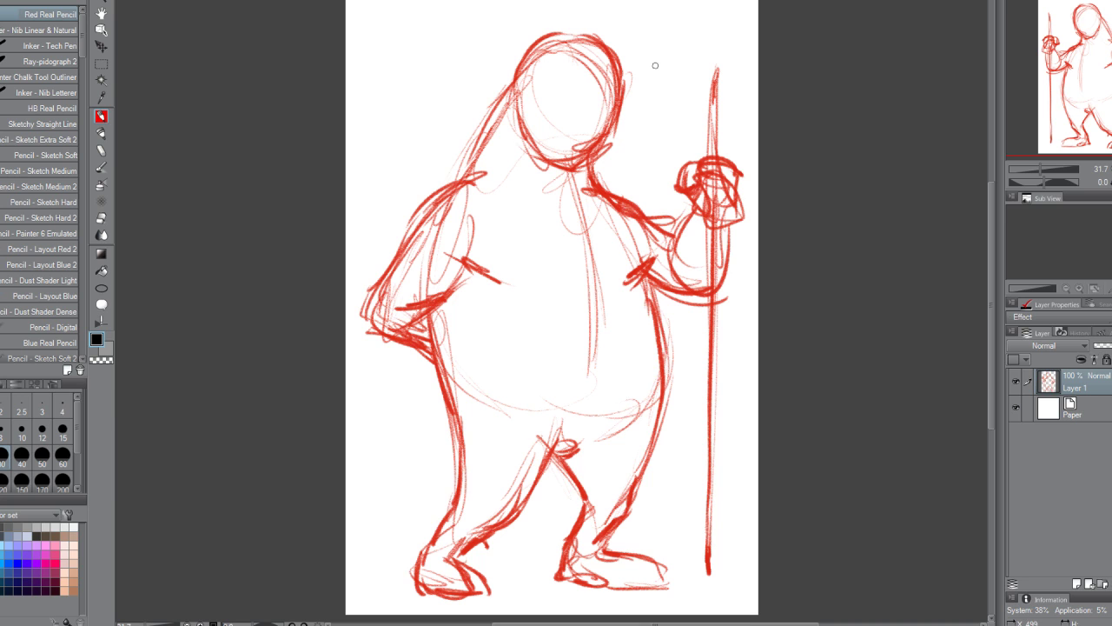
pyautogui.click(1110, 182)
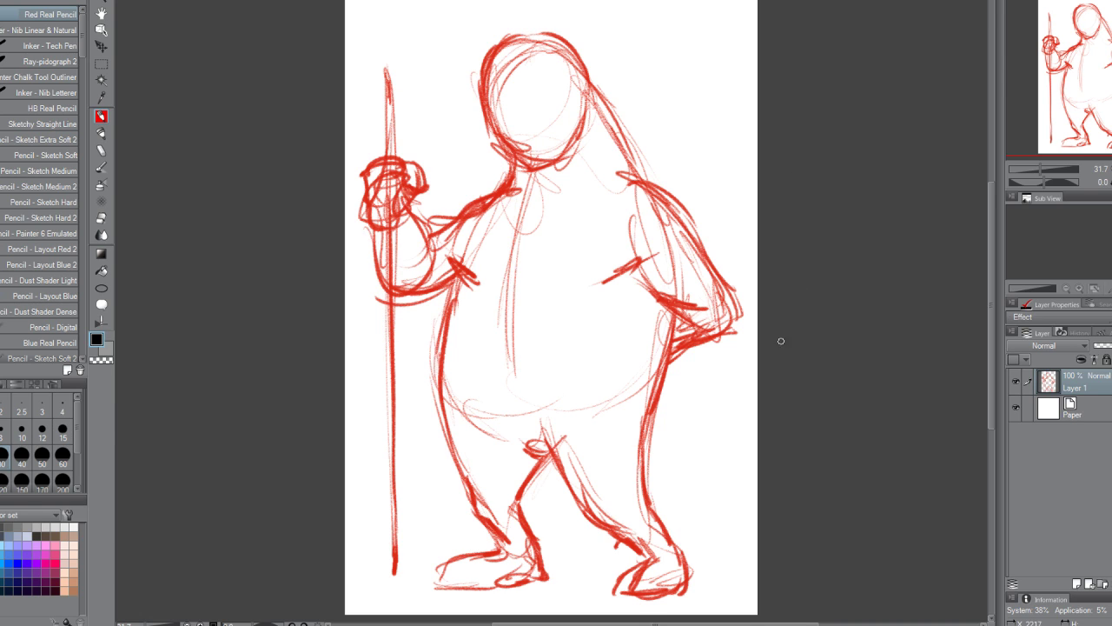
# - Darken the lower leg on the staff side and the torso edge between that side's shoulder and armpit
pyautogui.moveTo(492, 517); pyautogui.dragTo(478, 519)
pyautogui.moveTo(481, 215); pyautogui.dragTo(461, 262)
pyautogui.moveTo(504, 195); pyautogui.dragTo(454, 291)
pyautogui.moveTo(502, 197); pyautogui.dragTo(456, 273)
# - Draw the rounded inner contours of the hip-side arm from shoulder to waist, and flare a short sleeve off its shoulder
pyautogui.moveTo(610, 171)
pyautogui.mouseDown()
pyautogui.moveTo(606, 244)
pyautogui.moveTo(644, 288)
pyautogui.mouseUp()
pyautogui.moveTo(638, 166)
pyautogui.mouseDown()
pyautogui.moveTo(643, 287)
pyautogui.moveTo(627, 294)
pyautogui.moveTo(650, 312)
pyautogui.mouseUp()
pyautogui.moveTo(592, 214)
pyautogui.mouseDown()
pyautogui.moveTo(650, 312)
pyautogui.moveTo(682, 317)
pyautogui.mouseUp()
pyautogui.moveTo(606, 199); pyautogui.dragTo(666, 313)
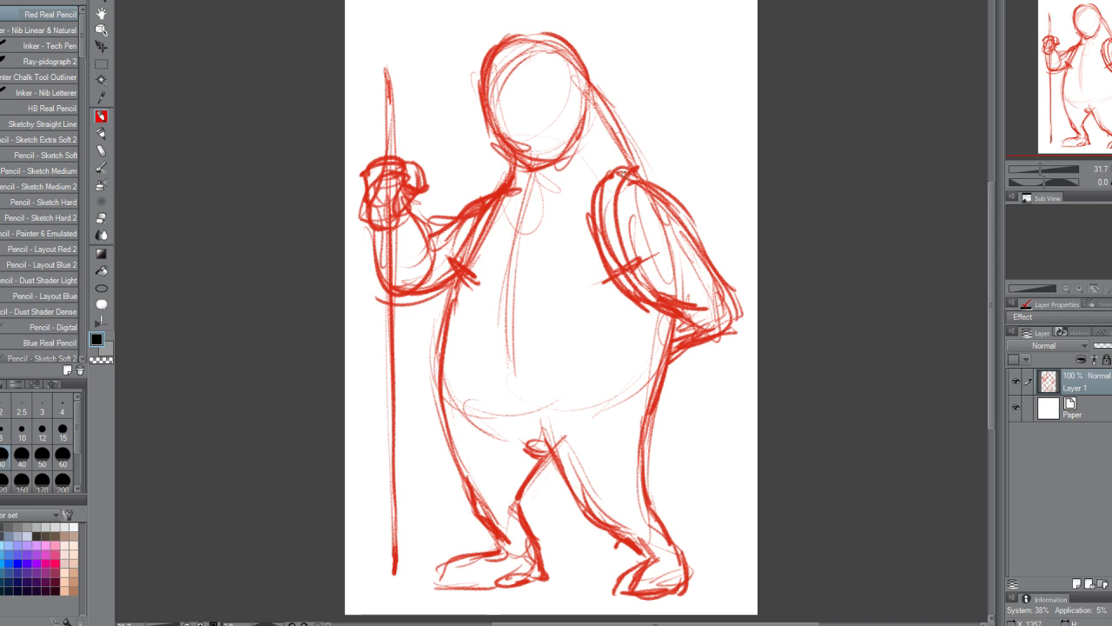
pyautogui.moveTo(616, 174); pyautogui.dragTo(713, 214)
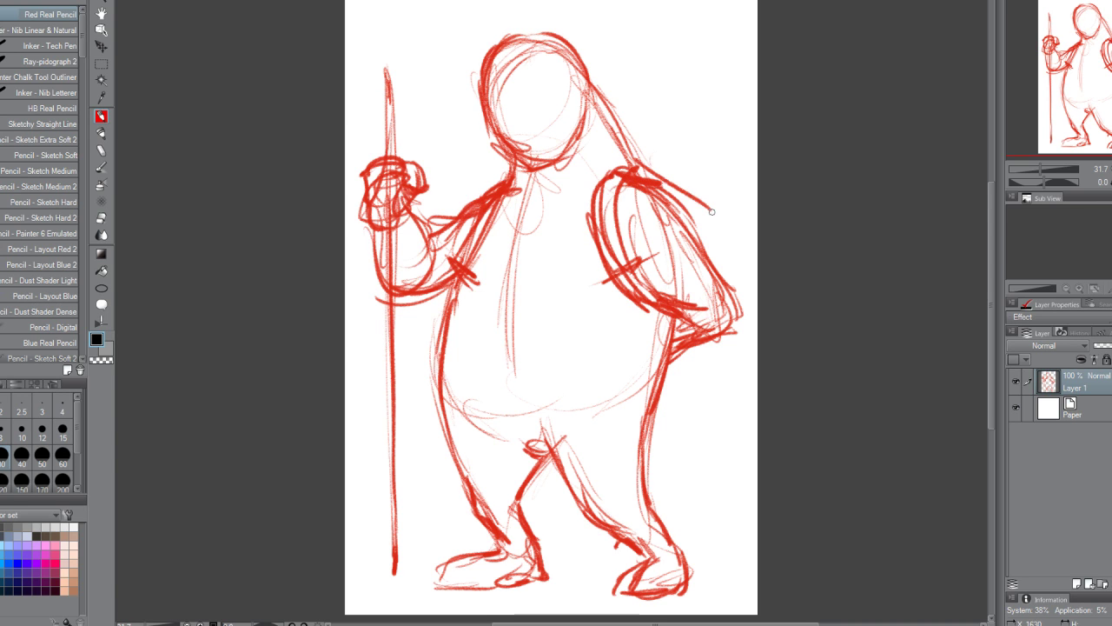
pyautogui.moveTo(669, 184)
pyautogui.mouseDown()
pyautogui.moveTo(715, 217)
pyautogui.moveTo(695, 223)
pyautogui.mouseUp()
# - Erase the forearm resting on the hip and redraw it bent forward across the body, with the fist at the chest
pyautogui.moveTo(709, 315)
pyautogui.mouseDown()
pyautogui.moveTo(697, 249)
pyautogui.moveTo(703, 321)
pyautogui.moveTo(682, 273)
pyautogui.moveTo(734, 282)
pyautogui.moveTo(728, 356)
pyautogui.moveTo(716, 355)
pyautogui.moveTo(671, 255)
pyautogui.moveTo(645, 254)
pyautogui.moveTo(640, 234)
pyautogui.moveTo(620, 243)
pyautogui.moveTo(614, 232)
pyautogui.moveTo(623, 239)
pyautogui.moveTo(596, 258)
pyautogui.mouseUp()
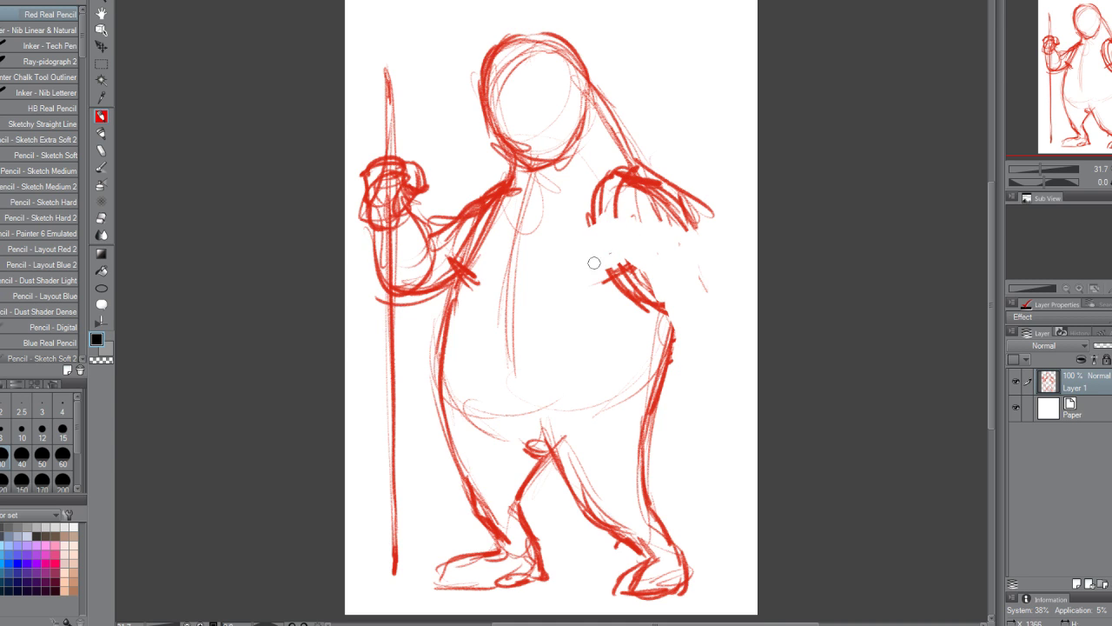
pyautogui.moveTo(624, 208)
pyautogui.mouseDown()
pyautogui.moveTo(579, 235)
pyautogui.moveTo(602, 268)
pyautogui.mouseUp()
pyautogui.moveTo(641, 220)
pyautogui.mouseDown()
pyautogui.moveTo(720, 240)
pyautogui.moveTo(712, 191)
pyautogui.moveTo(703, 193)
pyautogui.mouseUp()
pyautogui.moveTo(633, 172)
pyautogui.mouseDown()
pyautogui.moveTo(726, 243)
pyautogui.moveTo(732, 292)
pyautogui.moveTo(630, 278)
pyautogui.mouseUp()
pyautogui.moveTo(702, 196); pyautogui.dragTo(735, 280)
pyautogui.moveTo(714, 219); pyautogui.dragTo(727, 273)
pyautogui.moveTo(671, 180); pyautogui.dragTo(698, 187)
pyautogui.moveTo(624, 159)
pyautogui.mouseDown()
pyautogui.moveTo(647, 178)
pyautogui.moveTo(590, 86)
pyautogui.mouseUp()
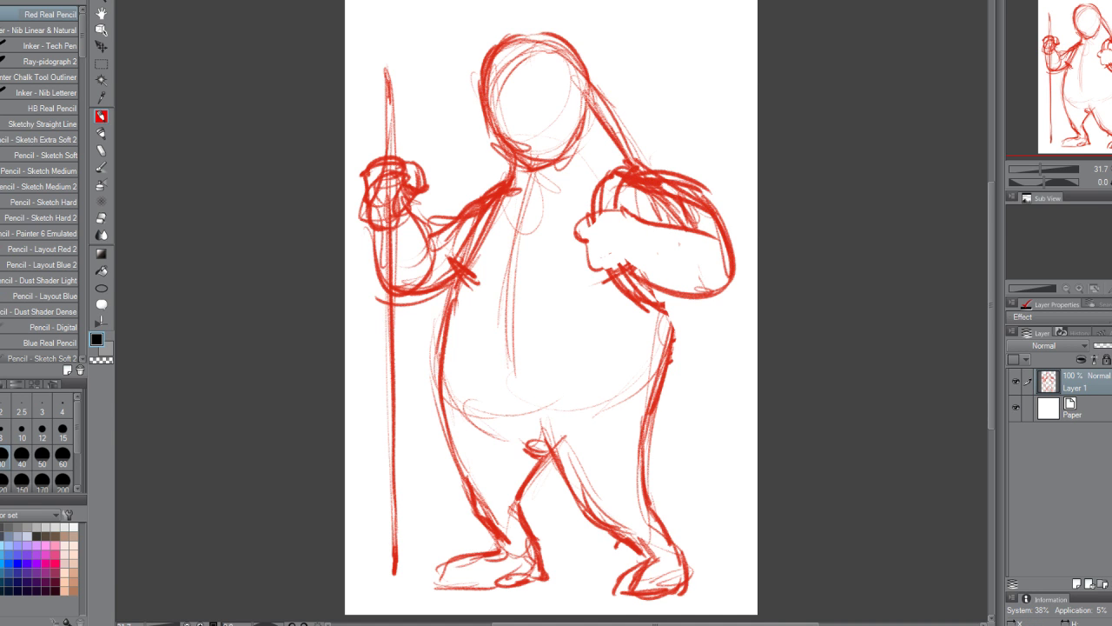
# - Check the mirrored view, then sketch a cap on the head with a curved brim projecting toward the staff and a tall crown
pyautogui.press('h')
pyautogui.press('h')
pyautogui.moveTo(612, 127)
pyautogui.mouseDown()
pyautogui.moveTo(556, 42)
pyautogui.moveTo(517, 34)
pyautogui.mouseUp()
pyautogui.moveTo(421, 74); pyautogui.dragTo(474, 104)
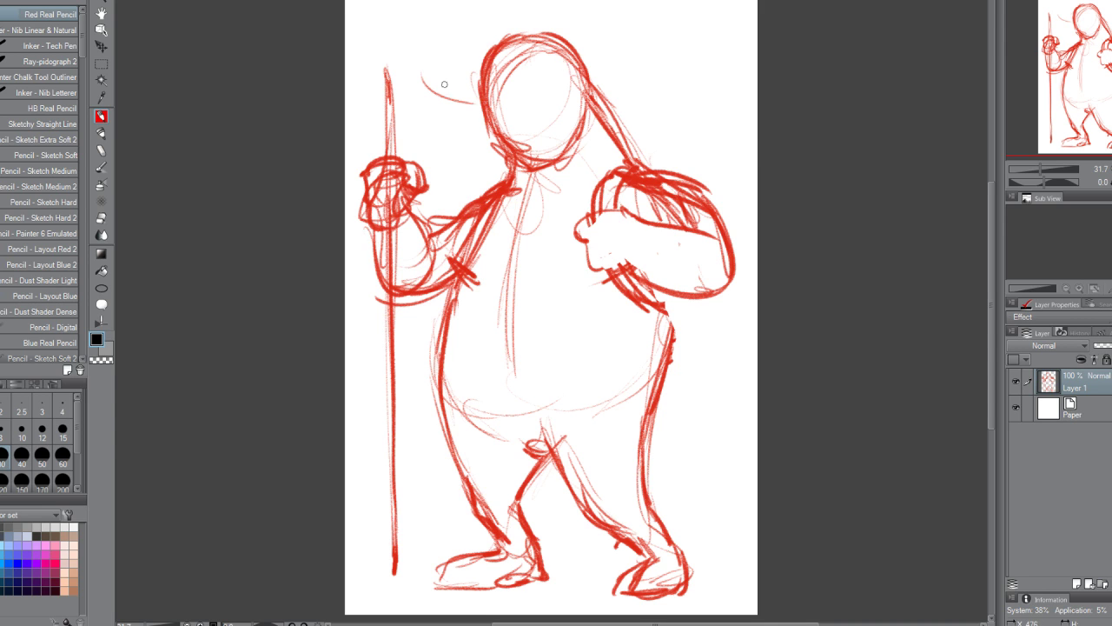
pyautogui.moveTo(475, 60); pyautogui.dragTo(424, 108)
pyautogui.moveTo(479, 69)
pyautogui.mouseDown()
pyautogui.moveTo(444, 73)
pyautogui.moveTo(426, 107)
pyautogui.mouseUp()
pyautogui.moveTo(432, 98)
pyautogui.mouseDown()
pyautogui.moveTo(503, 91)
pyautogui.moveTo(475, 97)
pyautogui.mouseUp()
pyautogui.moveTo(494, 68); pyautogui.dragTo(569, 62)
pyautogui.moveTo(499, 47); pyautogui.dragTo(461, 60)
pyautogui.moveTo(493, 47)
pyautogui.mouseDown()
pyautogui.moveTo(491, 20)
pyautogui.moveTo(511, 2)
pyautogui.moveTo(591, 64)
pyautogui.moveTo(508, 71)
pyautogui.moveTo(484, 16)
pyautogui.moveTo(587, 33)
pyautogui.moveTo(593, 63)
pyautogui.moveTo(470, 73)
pyautogui.moveTo(468, 97)
pyautogui.mouseUp()
# - Draw a vertical centre line and a curved eye line across the face as construction guides
pyautogui.moveTo(447, 98)
pyautogui.mouseDown()
pyautogui.moveTo(562, 53)
pyautogui.moveTo(546, 176)
pyautogui.mouseUp()
pyautogui.moveTo(468, 115); pyautogui.dragTo(603, 92)
pyautogui.moveTo(492, 102); pyautogui.dragTo(586, 82)
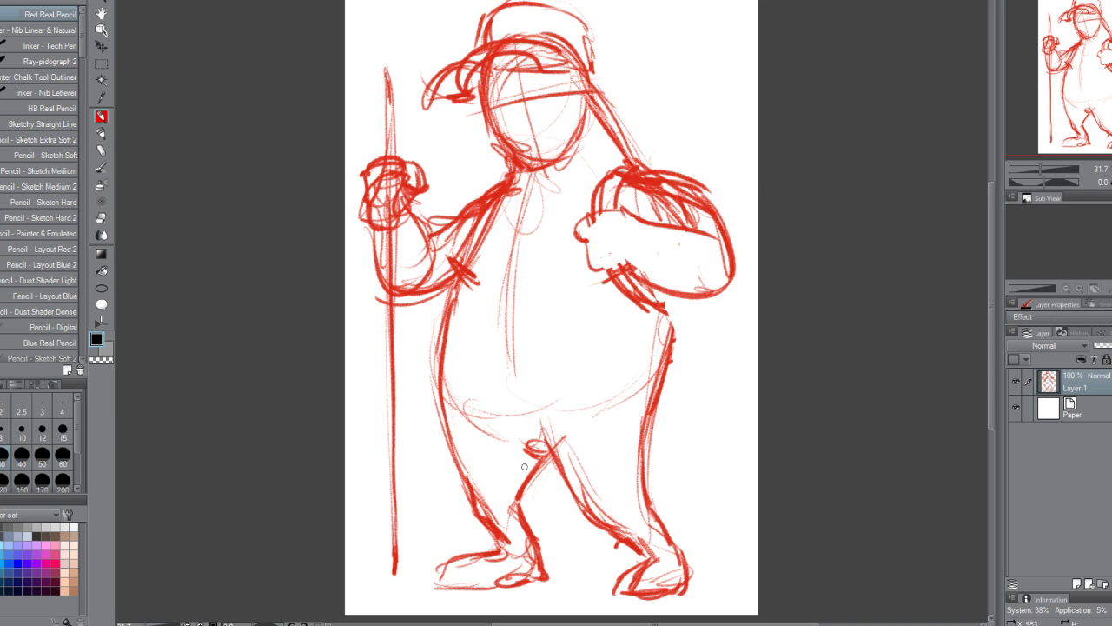
# - Sketch baggy trouser cuffs bunching around both lower legs above the feet
pyautogui.moveTo(481, 522); pyautogui.dragTo(452, 463)
pyautogui.moveTo(447, 449); pyautogui.dragTo(458, 470)
pyautogui.moveTo(537, 521)
pyautogui.mouseDown()
pyautogui.moveTo(523, 492)
pyautogui.moveTo(618, 540)
pyautogui.mouseUp()
pyautogui.moveTo(631, 522); pyautogui.dragTo(645, 530)
pyautogui.moveTo(511, 537); pyautogui.dragTo(464, 558)
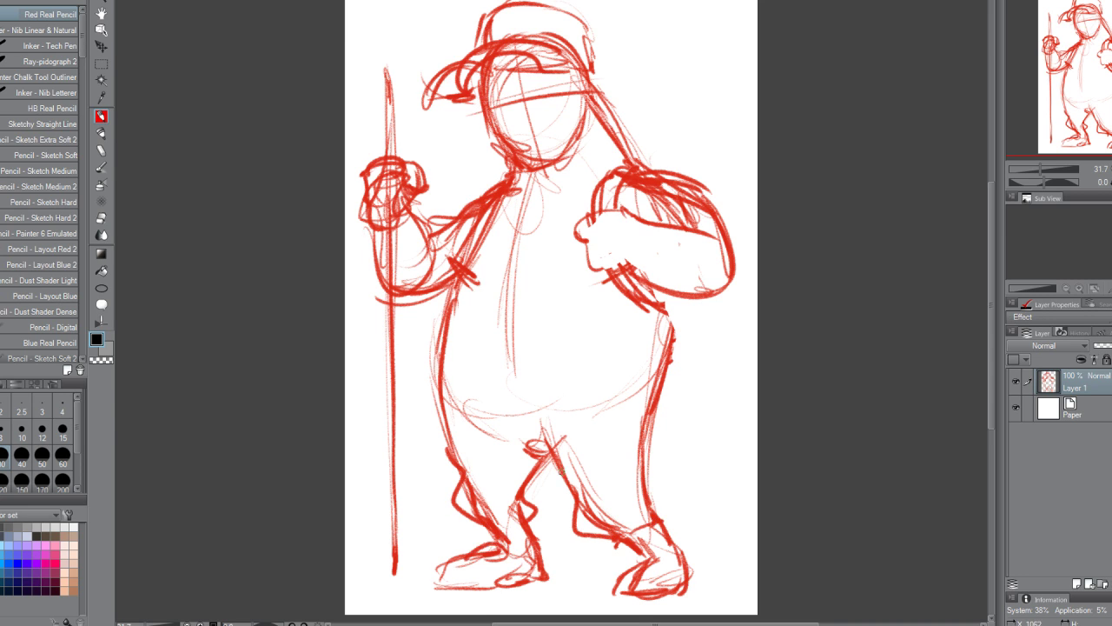
# - Draw the shirt's bulging sides at the waist and a curved hem across the belly
pyautogui.moveTo(441, 354); pyautogui.dragTo(474, 358)
pyautogui.moveTo(454, 288)
pyautogui.mouseDown()
pyautogui.moveTo(426, 356)
pyautogui.moveTo(415, 346)
pyautogui.mouseUp()
pyautogui.moveTo(676, 294)
pyautogui.mouseDown()
pyautogui.moveTo(669, 340)
pyautogui.moveTo(445, 356)
pyautogui.mouseUp()
pyautogui.moveTo(654, 347); pyautogui.dragTo(446, 359)
# - Add a belt beneath the shirt hem, with belt loops and rectangular segments across the waist
pyautogui.moveTo(607, 355); pyautogui.dragTo(556, 363)
pyautogui.moveTo(495, 364)
pyautogui.mouseDown()
pyautogui.moveTo(508, 386)
pyautogui.moveTo(535, 371)
pyautogui.moveTo(508, 386)
pyautogui.moveTo(487, 374)
pyautogui.moveTo(483, 387)
pyautogui.mouseUp()
pyautogui.moveTo(460, 349); pyautogui.dragTo(442, 375)
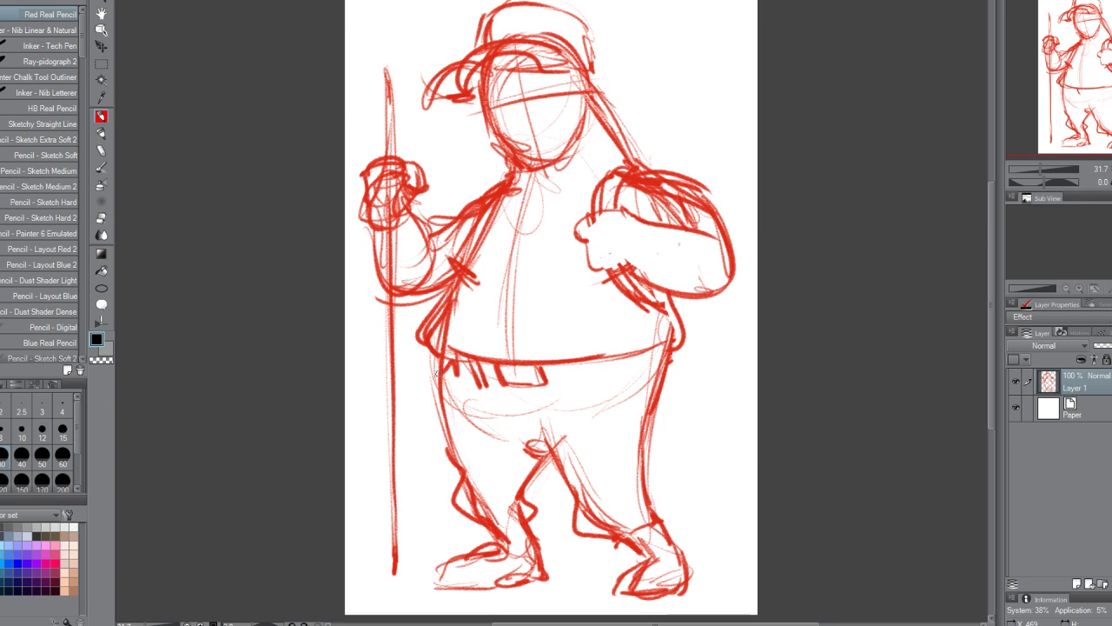
pyautogui.moveTo(563, 362)
pyautogui.mouseDown()
pyautogui.moveTo(576, 384)
pyautogui.moveTo(626, 373)
pyautogui.mouseUp()
pyautogui.moveTo(608, 355)
pyautogui.mouseDown()
pyautogui.moveTo(619, 379)
pyautogui.moveTo(671, 356)
pyautogui.mouseUp()
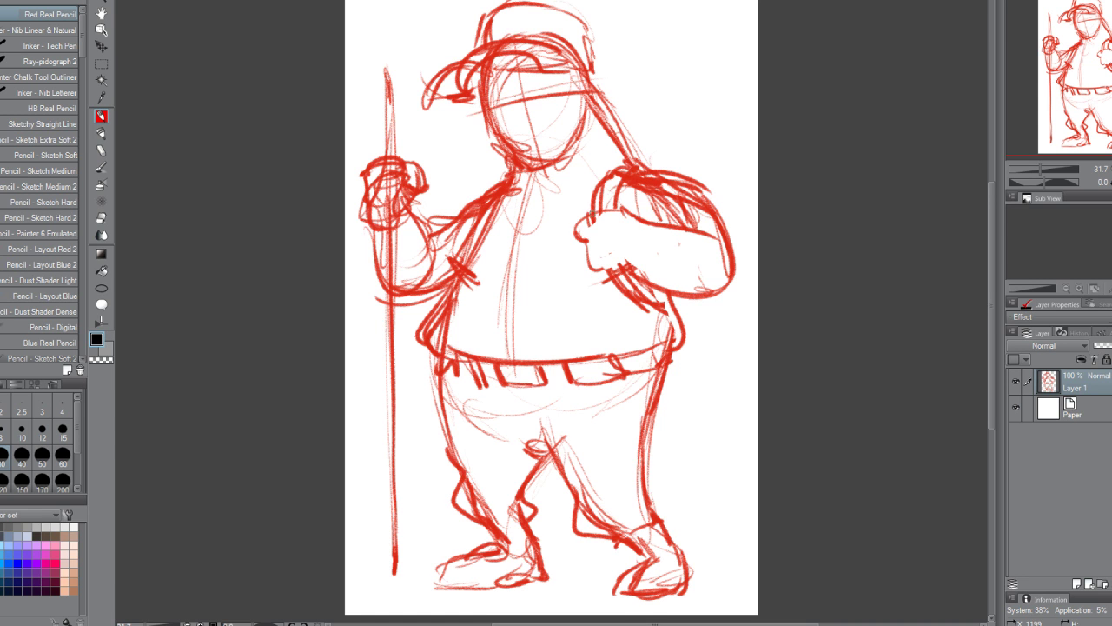
# - Scale the whole sketch down and reposition it so the full figure sits within the page with margins
pyautogui.hotkey('ctrl', 't')
pyautogui.moveTo(737, 0); pyautogui.dragTo(710, 39)
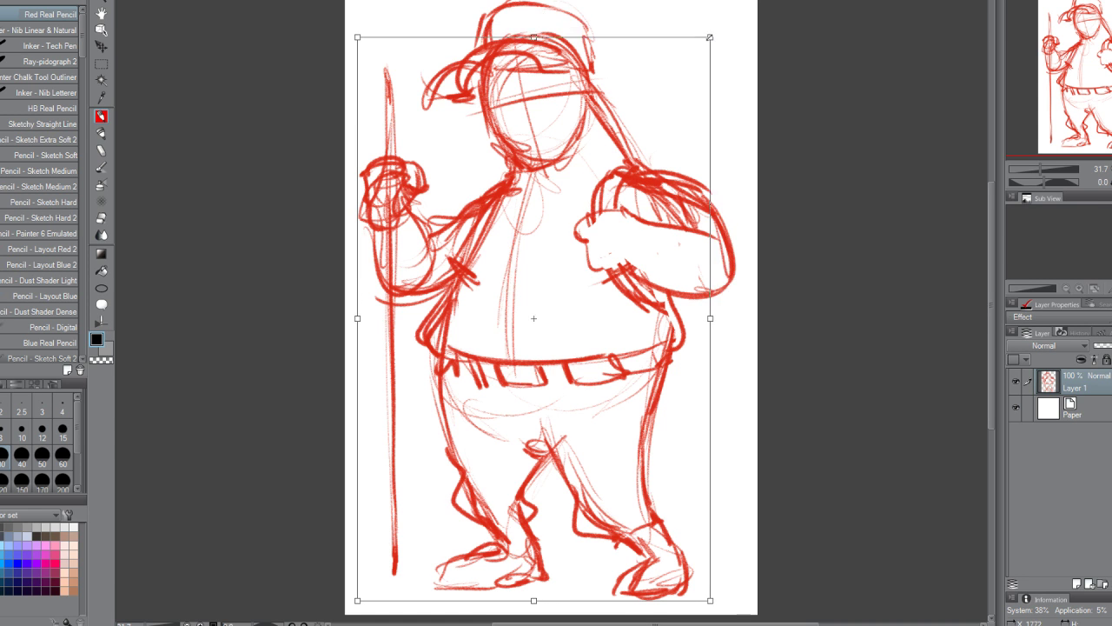
pyautogui.moveTo(653, 165); pyautogui.dragTo(672, 135)
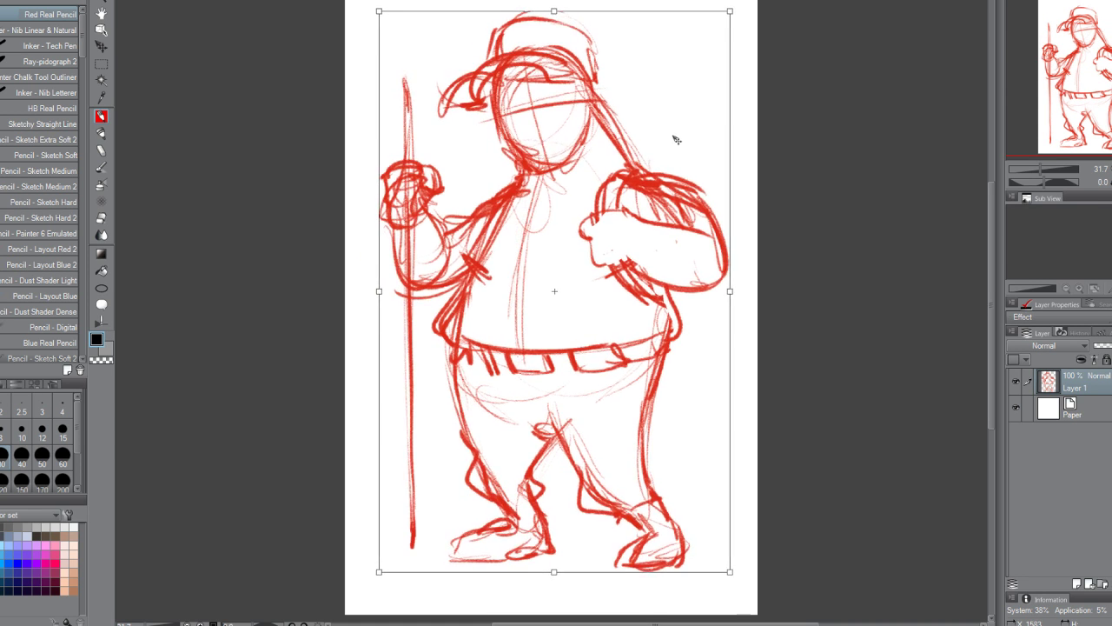
pyautogui.moveTo(728, 9); pyautogui.dragTo(698, 62)
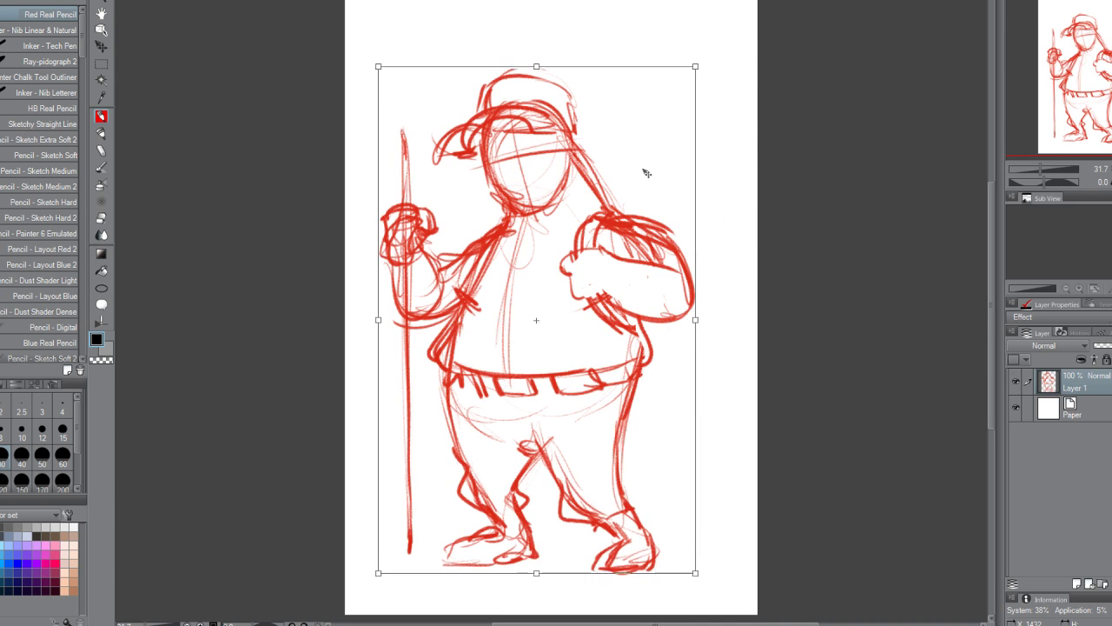
pyautogui.moveTo(643, 169); pyautogui.dragTo(652, 156)
pyautogui.press('Return')
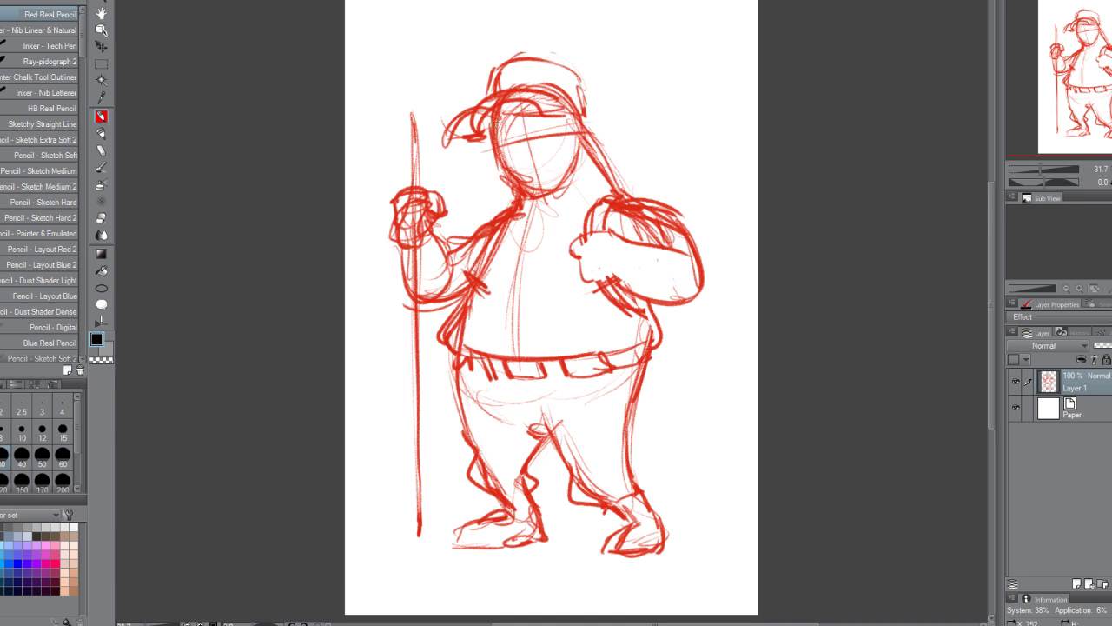
# - Define the cap brim and sketch the face with eyes, a nose and a curled handlebar moustache
pyautogui.moveTo(483, 111)
pyautogui.mouseDown()
pyautogui.moveTo(476, 137)
pyautogui.moveTo(444, 113)
pyautogui.moveTo(469, 137)
pyautogui.moveTo(565, 117)
pyautogui.mouseUp()
pyautogui.moveTo(500, 155)
pyautogui.mouseDown()
pyautogui.moveTo(511, 176)
pyautogui.moveTo(483, 163)
pyautogui.moveTo(530, 165)
pyautogui.moveTo(591, 137)
pyautogui.mouseUp()
pyautogui.moveTo(546, 171); pyautogui.dragTo(583, 177)
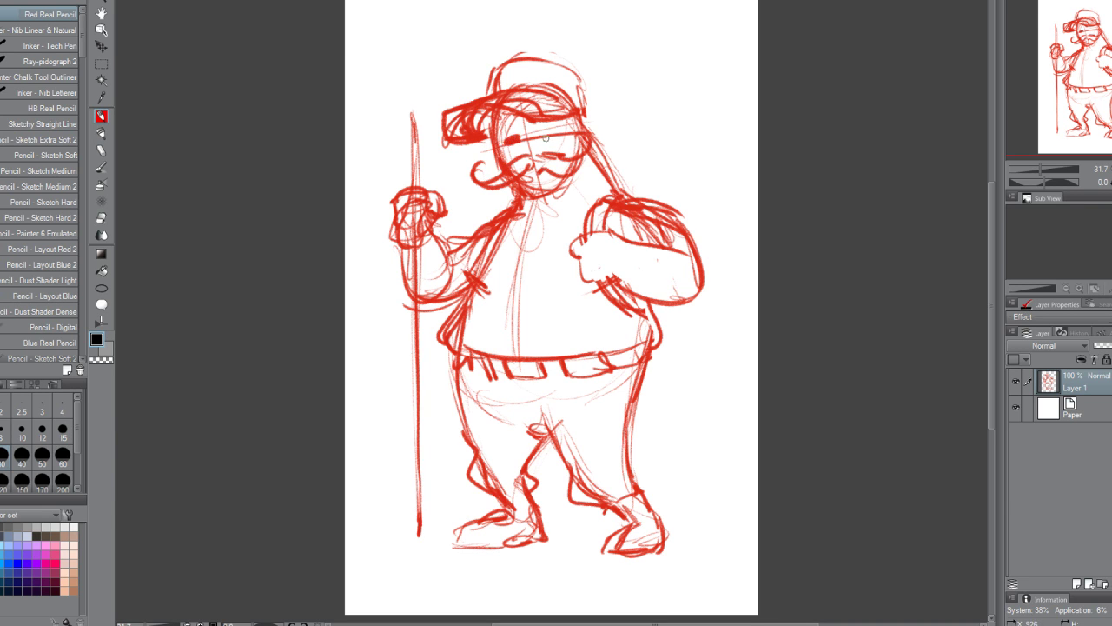
pyautogui.moveTo(537, 167); pyautogui.dragTo(539, 154)
# - Sketch an open shirt collar at the neck, a curved front placket and fold lines above the belt
pyautogui.moveTo(520, 217)
pyautogui.mouseDown()
pyautogui.moveTo(514, 257)
pyautogui.moveTo(537, 204)
pyautogui.mouseUp()
pyautogui.moveTo(539, 226); pyautogui.dragTo(521, 245)
pyautogui.moveTo(542, 224); pyautogui.dragTo(559, 245)
pyautogui.moveTo(546, 227)
pyautogui.mouseDown()
pyautogui.moveTo(598, 177)
pyautogui.moveTo(552, 245)
pyautogui.mouseUp()
pyautogui.moveTo(605, 186); pyautogui.dragTo(559, 248)
pyautogui.moveTo(550, 222)
pyautogui.mouseDown()
pyautogui.moveTo(518, 270)
pyautogui.moveTo(509, 316)
pyautogui.mouseUp()
pyautogui.moveTo(513, 309)
pyautogui.mouseDown()
pyautogui.moveTo(492, 309)
pyautogui.moveTo(587, 351)
pyautogui.mouseUp()
# - Draw cuffs on both sleeves and add details to the raised shoulder, the belt and the crotch fold
pyautogui.moveTo(432, 239); pyautogui.dragTo(420, 277)
pyautogui.moveTo(401, 257)
pyautogui.mouseDown()
pyautogui.moveTo(424, 274)
pyautogui.moveTo(407, 302)
pyautogui.moveTo(447, 301)
pyautogui.moveTo(454, 259)
pyautogui.mouseUp()
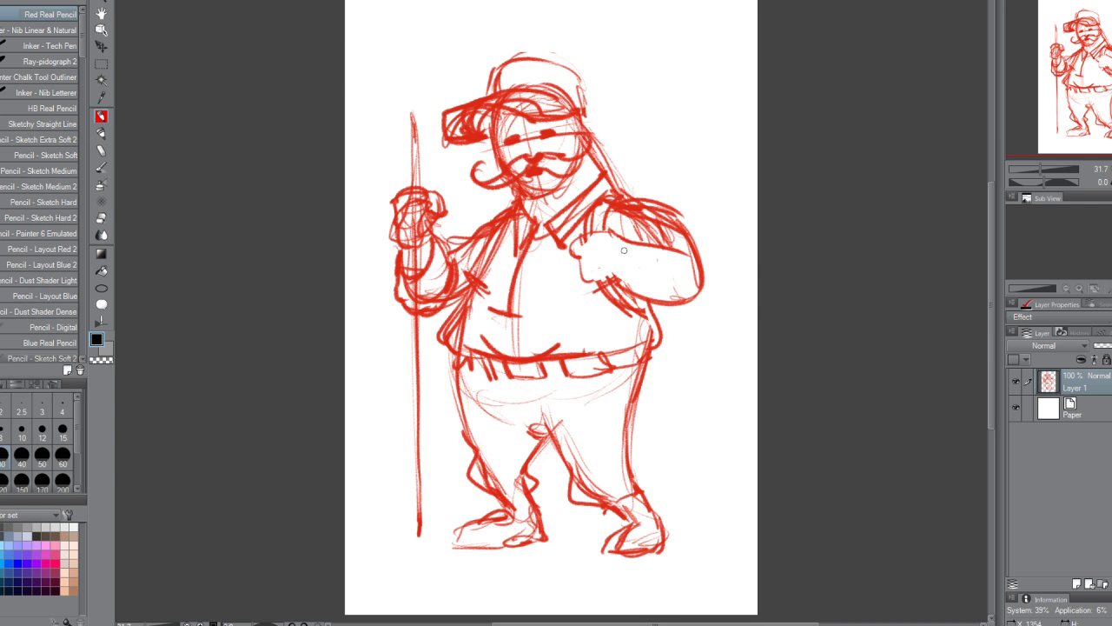
pyautogui.moveTo(623, 250)
pyautogui.mouseDown()
pyautogui.moveTo(630, 310)
pyautogui.moveTo(683, 313)
pyautogui.moveTo(689, 275)
pyautogui.moveTo(654, 236)
pyautogui.moveTo(650, 214)
pyautogui.moveTo(686, 207)
pyautogui.moveTo(584, 208)
pyautogui.moveTo(542, 220)
pyautogui.moveTo(509, 352)
pyautogui.moveTo(469, 355)
pyautogui.mouseUp()
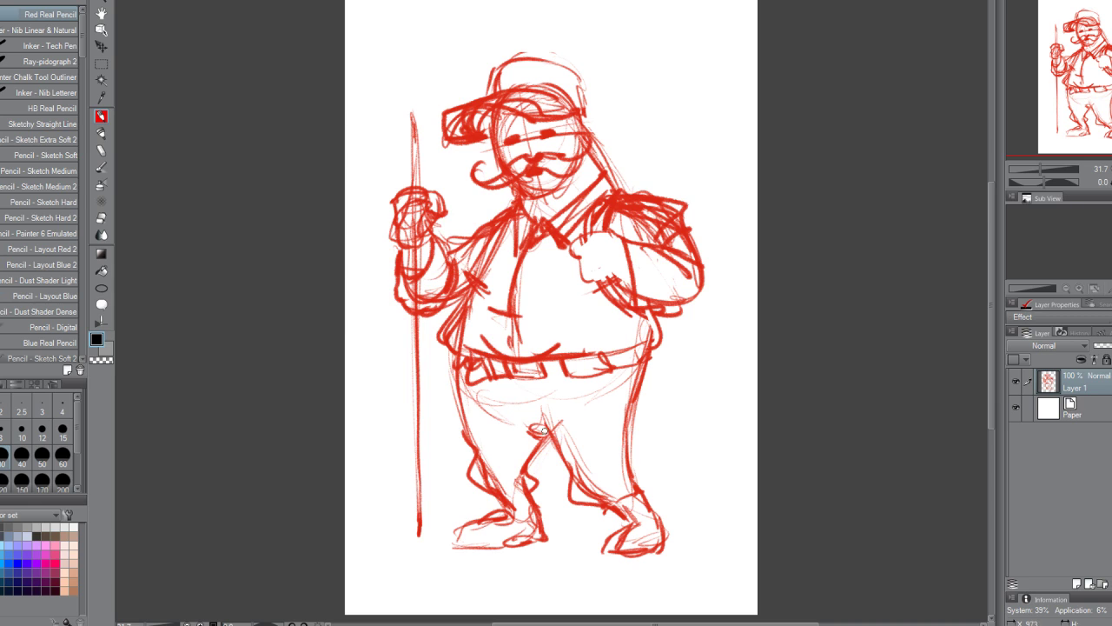
pyautogui.moveTo(544, 429); pyautogui.dragTo(527, 425)
# - Sketch hair tufts beneath the cap, glasses across the eyes and a fuller jawline
pyautogui.moveTo(584, 124)
pyautogui.mouseDown()
pyautogui.moveTo(582, 152)
pyautogui.moveTo(603, 106)
pyautogui.moveTo(492, 99)
pyautogui.mouseUp()
pyautogui.moveTo(501, 137)
pyautogui.mouseDown()
pyautogui.moveTo(569, 108)
pyautogui.moveTo(498, 134)
pyautogui.moveTo(559, 155)
pyautogui.moveTo(571, 201)
pyautogui.moveTo(540, 216)
pyautogui.mouseUp()
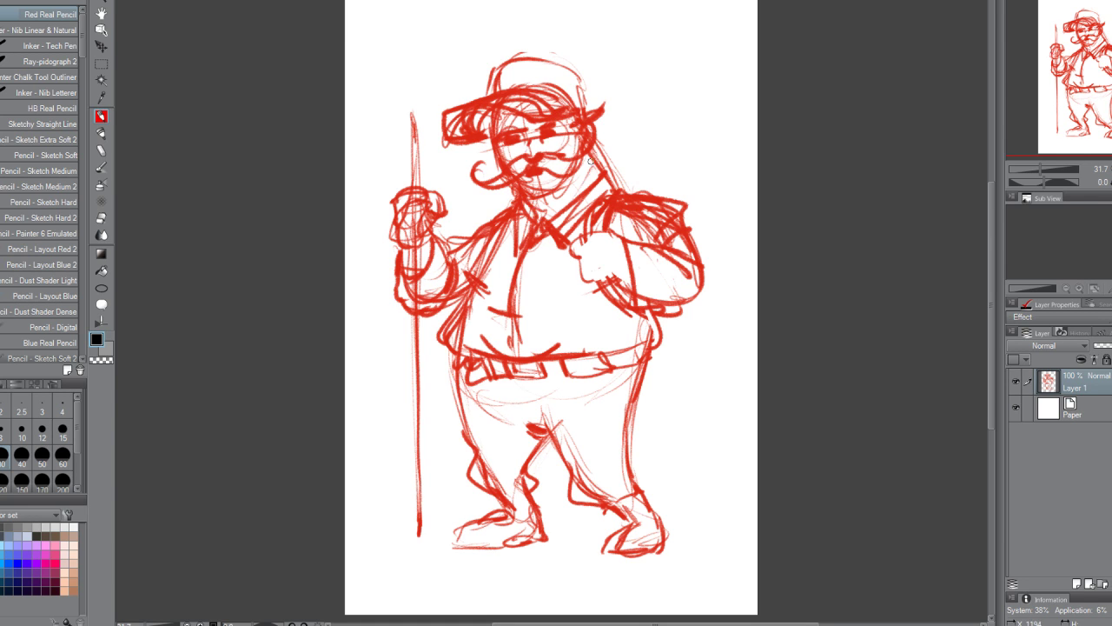
pyautogui.moveTo(592, 162); pyautogui.dragTo(538, 204)
# - Double the line of the shirt's front placket and define the fingers of the fist at the chest
pyautogui.moveTo(519, 347); pyautogui.dragTo(523, 313)
pyautogui.moveTo(532, 246); pyautogui.dragTo(526, 312)
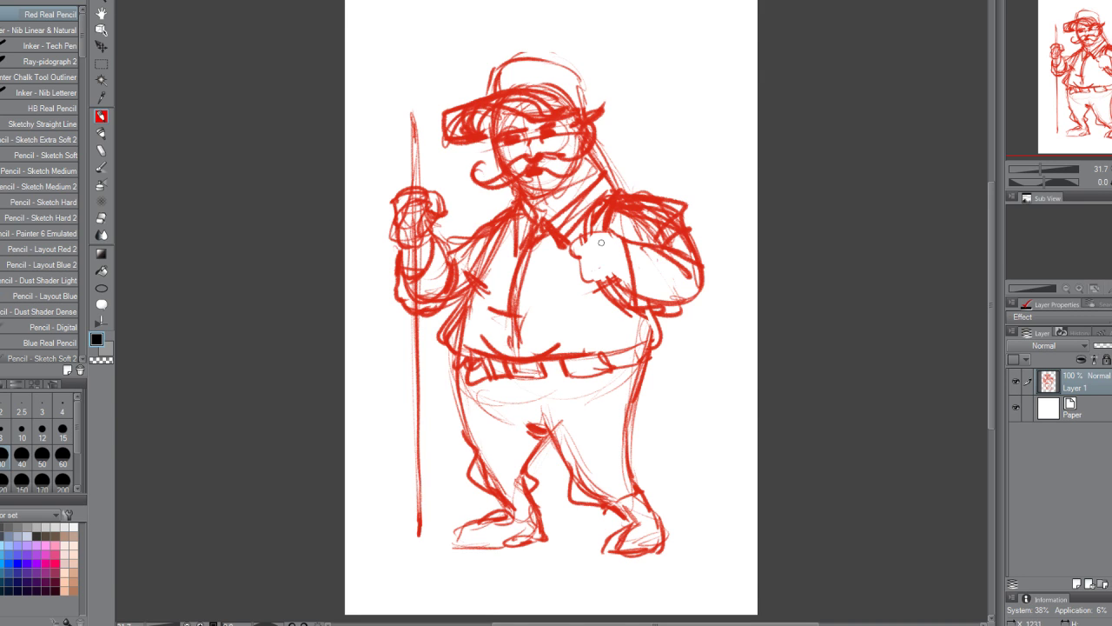
pyautogui.moveTo(606, 231)
pyautogui.mouseDown()
pyautogui.moveTo(575, 259)
pyautogui.moveTo(596, 260)
pyautogui.moveTo(592, 306)
pyautogui.mouseUp()
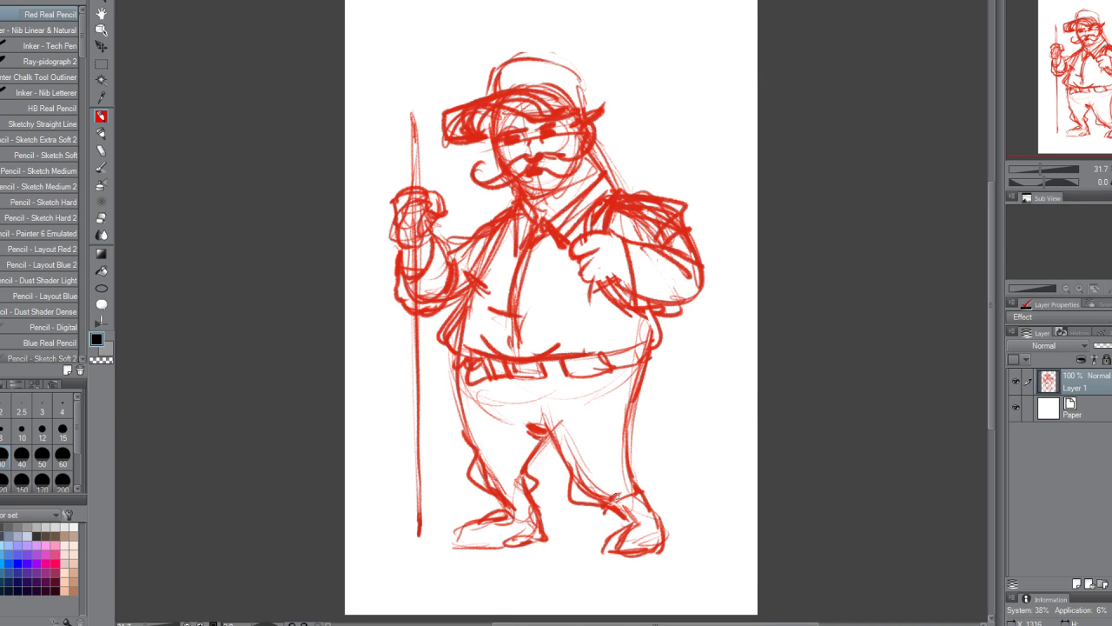
# - Sketch the gathered trouser cuffs and the tops, laces and sole of the boots
pyautogui.moveTo(614, 497)
pyautogui.mouseDown()
pyautogui.moveTo(626, 517)
pyautogui.moveTo(645, 506)
pyautogui.moveTo(626, 535)
pyautogui.moveTo(608, 513)
pyautogui.moveTo(643, 504)
pyautogui.mouseUp()
pyautogui.moveTo(492, 495); pyautogui.dragTo(528, 483)
pyautogui.moveTo(492, 509)
pyautogui.mouseDown()
pyautogui.moveTo(518, 492)
pyautogui.moveTo(512, 510)
pyautogui.mouseUp()
pyautogui.moveTo(500, 548)
pyautogui.mouseDown()
pyautogui.moveTo(461, 538)
pyautogui.moveTo(499, 546)
pyautogui.mouseUp()
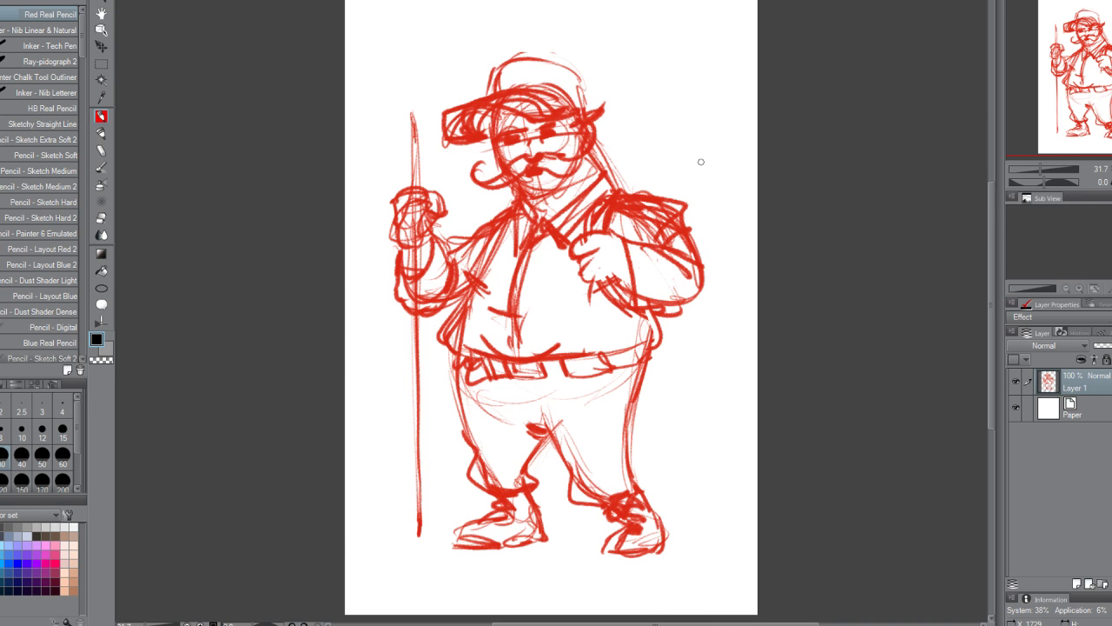
# - Strengthen the collar and fist contours and add fold lines across the belly
pyautogui.moveTo(601, 171)
pyautogui.mouseDown()
pyautogui.moveTo(580, 202)
pyautogui.moveTo(579, 192)
pyautogui.mouseUp()
pyautogui.moveTo(518, 316); pyautogui.dragTo(537, 321)
pyautogui.moveTo(571, 324); pyautogui.dragTo(551, 327)
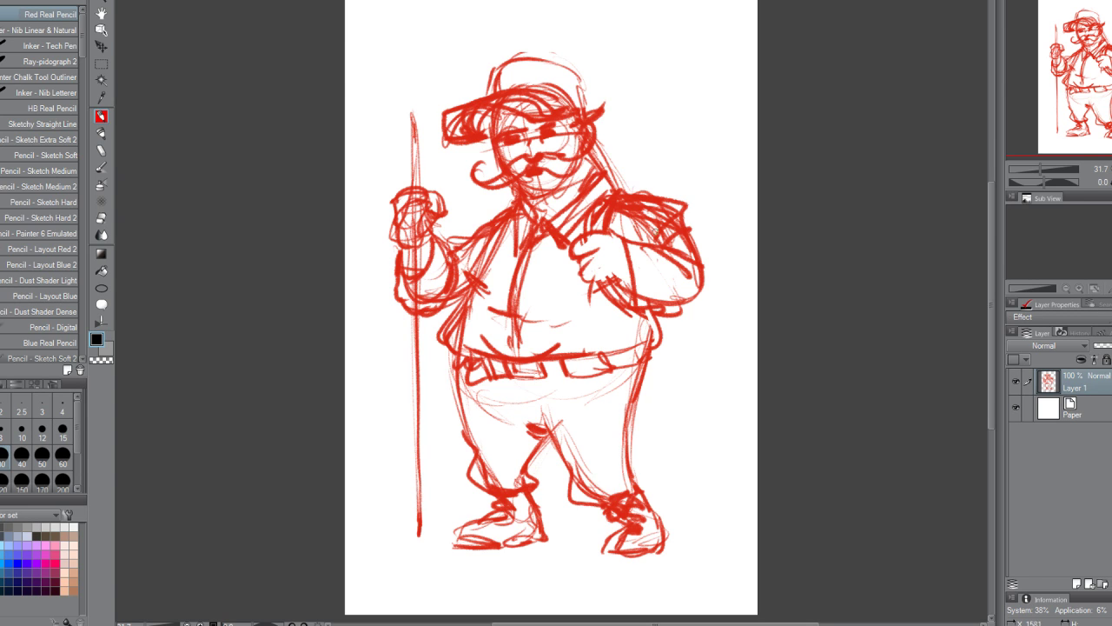
pyautogui.moveTo(528, 232); pyautogui.dragTo(513, 262)
pyautogui.moveTo(535, 328); pyautogui.dragTo(579, 323)
pyautogui.moveTo(601, 230)
pyautogui.mouseDown()
pyautogui.moveTo(574, 275)
pyautogui.moveTo(603, 288)
pyautogui.mouseUp()
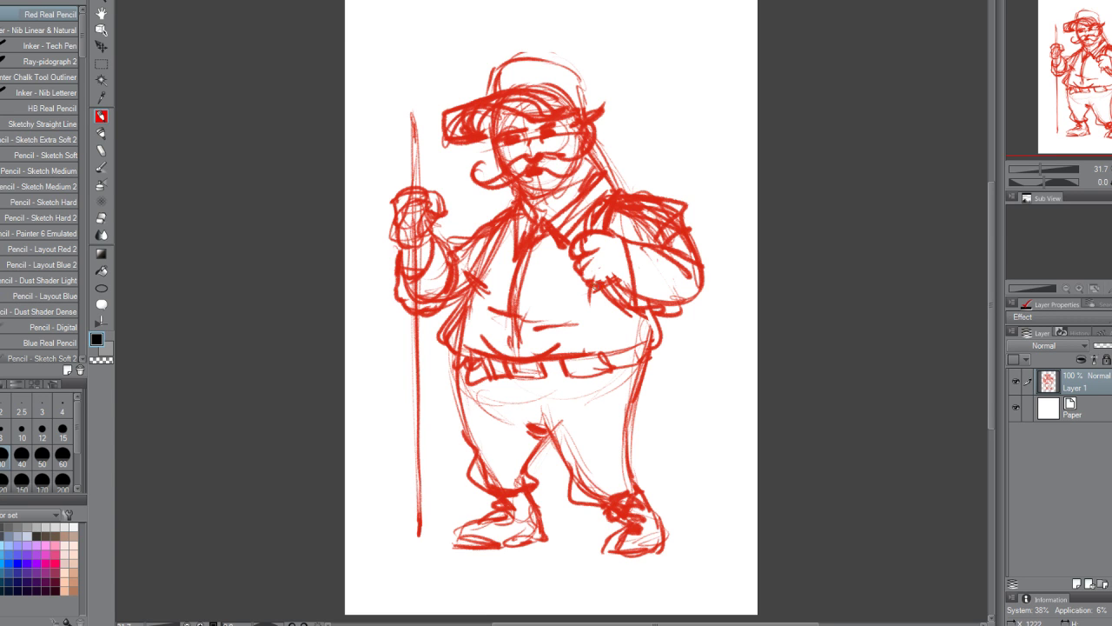
# - Redraw the cap's crown with a firmer top, side contours and a seam at the front
pyautogui.moveTo(606, 189)
pyautogui.mouseDown()
pyautogui.moveTo(586, 147)
pyautogui.moveTo(580, 58)
pyautogui.moveTo(562, 64)
pyautogui.mouseUp()
pyautogui.moveTo(485, 71); pyautogui.dragTo(577, 53)
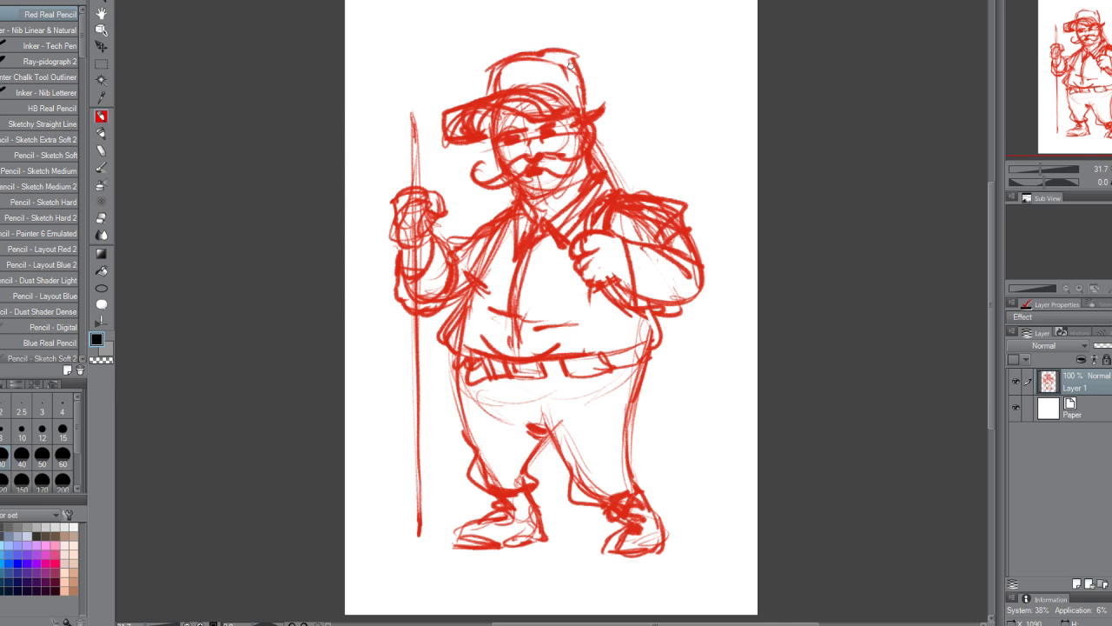
pyautogui.moveTo(499, 89); pyautogui.dragTo(522, 71)
pyautogui.moveTo(576, 61); pyautogui.dragTo(595, 116)
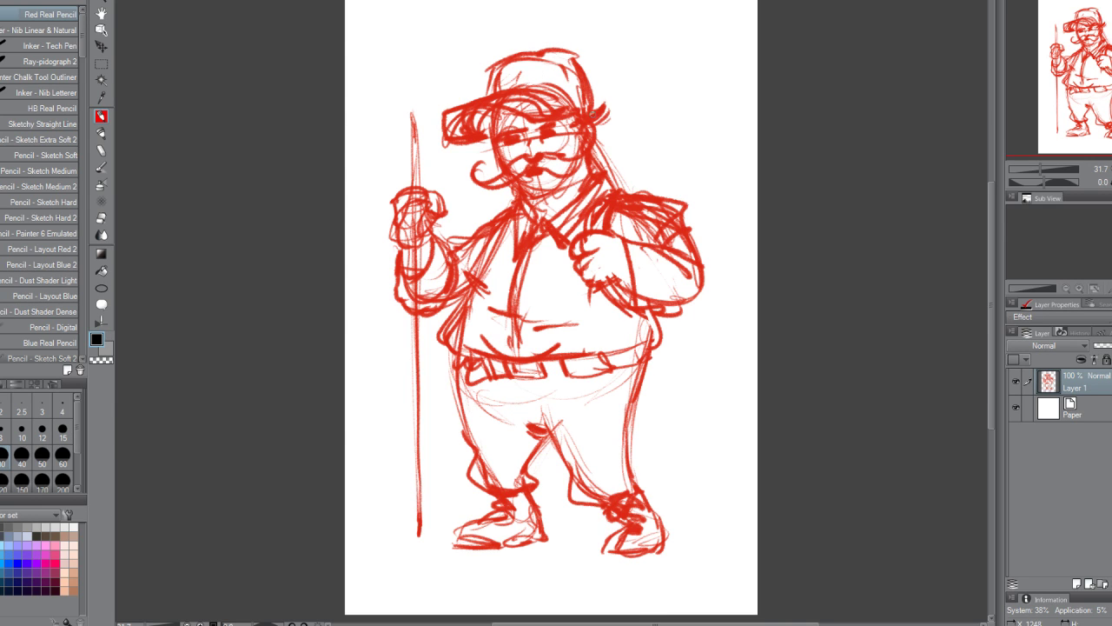
# - Sketch a backpack behind the figure, showing at the shoulders and hip, and reinforce the belt and outer trouser leg
pyautogui.moveTo(640, 393); pyautogui.dragTo(629, 441)
pyautogui.moveTo(617, 358)
pyautogui.mouseDown()
pyautogui.moveTo(643, 348)
pyautogui.moveTo(659, 362)
pyautogui.mouseUp()
pyautogui.moveTo(603, 155); pyautogui.dragTo(638, 195)
pyautogui.moveTo(642, 210); pyautogui.dragTo(650, 234)
pyautogui.moveTo(671, 313); pyautogui.dragTo(647, 386)
pyautogui.moveTo(620, 162); pyautogui.dragTo(641, 176)
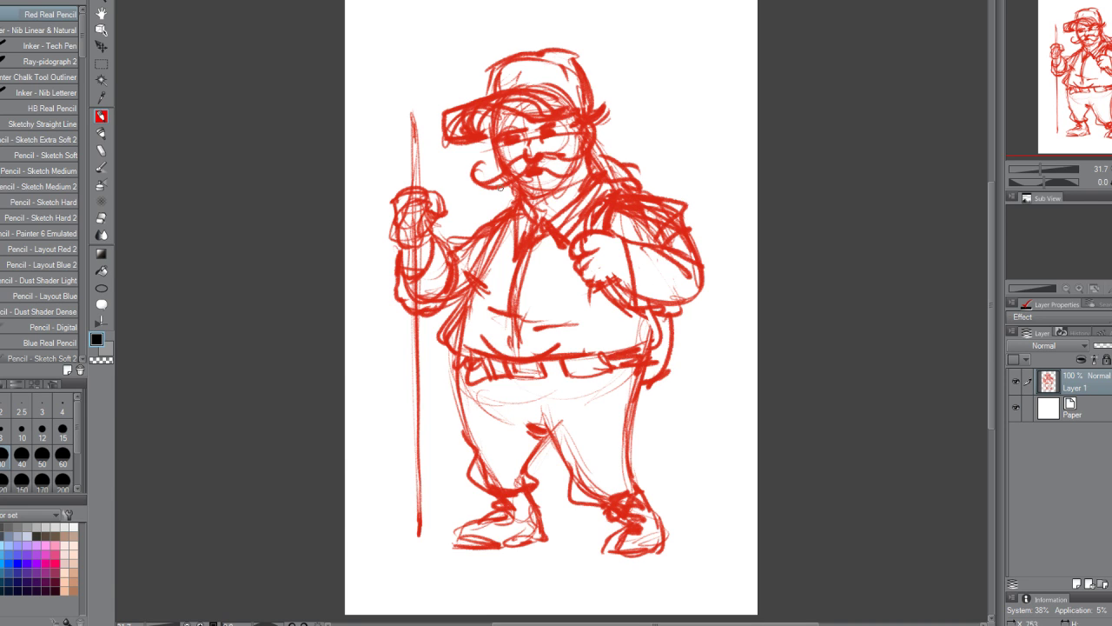
pyautogui.moveTo(501, 187); pyautogui.dragTo(496, 217)
pyautogui.moveTo(620, 162); pyautogui.dragTo(641, 177)
pyautogui.moveTo(647, 172); pyautogui.dragTo(639, 188)
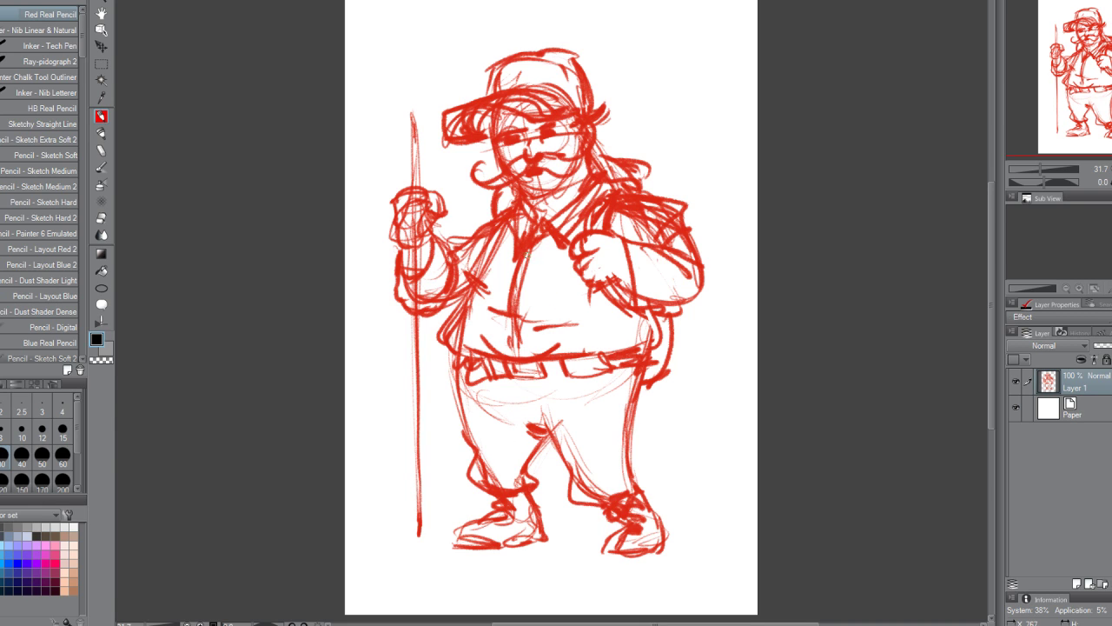
# - Draw a strap diagonally across the chest leading to a rounded satchel at the hip
pyautogui.moveTo(525, 254); pyautogui.dragTo(639, 386)
pyautogui.moveTo(617, 309); pyautogui.dragTo(652, 395)
pyautogui.moveTo(578, 339); pyautogui.dragTo(659, 435)
pyautogui.moveTo(661, 393); pyautogui.dragTo(634, 441)
pyautogui.moveTo(608, 365)
pyautogui.mouseDown()
pyautogui.moveTo(617, 443)
pyautogui.moveTo(671, 383)
pyautogui.moveTo(644, 447)
pyautogui.mouseUp()
pyautogui.moveTo(669, 390)
pyautogui.mouseDown()
pyautogui.moveTo(671, 412)
pyautogui.moveTo(654, 435)
pyautogui.moveTo(633, 437)
pyautogui.mouseUp()
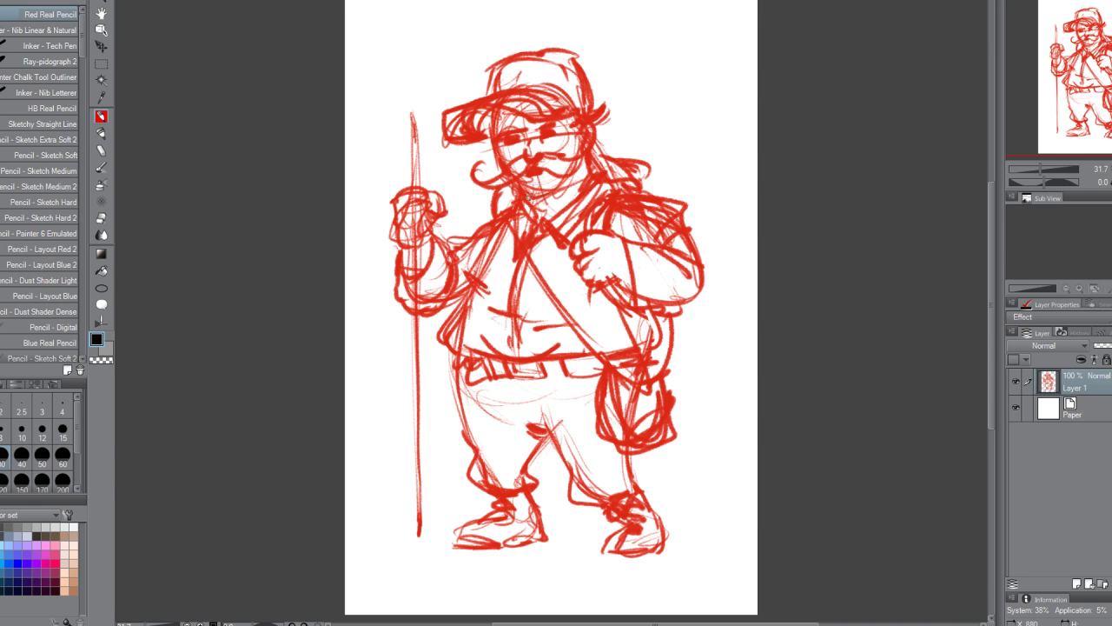
# - Reshape the straight staff into a gnarled walking stick with a hooked top and a wavy, knotted shaft
pyautogui.moveTo(553, 198); pyautogui.dragTo(530, 205)
pyautogui.moveTo(418, 154)
pyautogui.mouseDown()
pyautogui.moveTo(411, 113)
pyautogui.moveTo(412, 177)
pyautogui.moveTo(408, 127)
pyautogui.mouseUp()
pyautogui.moveTo(402, 121)
pyautogui.mouseDown()
pyautogui.moveTo(412, 80)
pyautogui.moveTo(417, 118)
pyautogui.mouseUp()
pyautogui.moveTo(407, 140)
pyautogui.mouseDown()
pyautogui.moveTo(419, 180)
pyautogui.moveTo(414, 80)
pyautogui.moveTo(405, 182)
pyautogui.mouseUp()
pyautogui.moveTo(401, 108); pyautogui.dragTo(426, 79)
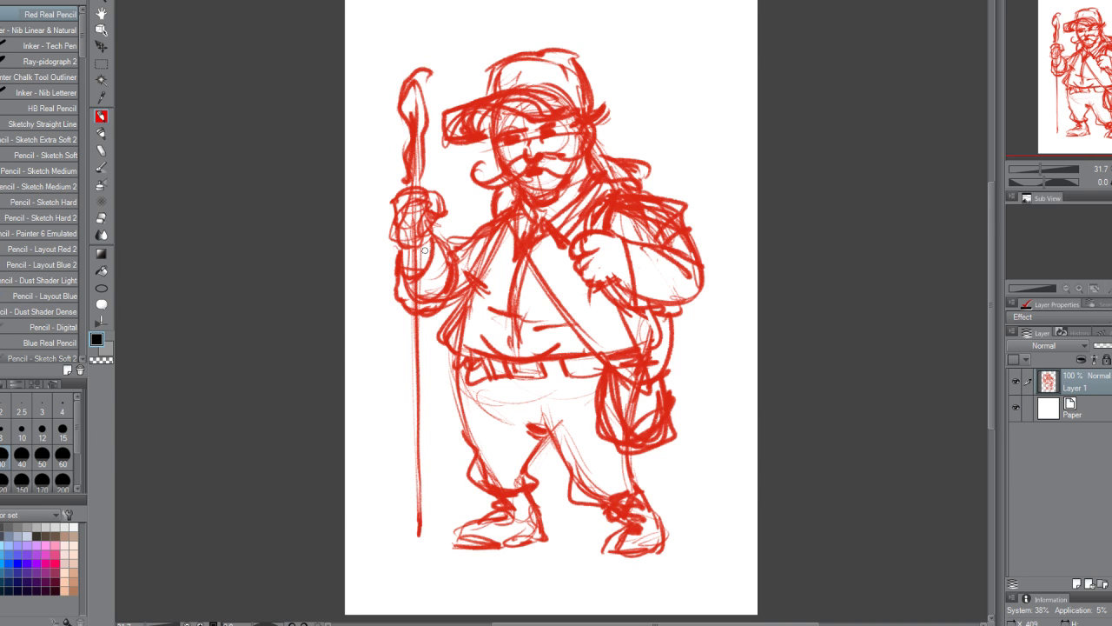
pyautogui.moveTo(425, 249)
pyautogui.mouseDown()
pyautogui.moveTo(409, 339)
pyautogui.moveTo(424, 372)
pyautogui.moveTo(405, 405)
pyautogui.moveTo(402, 469)
pyautogui.moveTo(417, 557)
pyautogui.mouseUp()
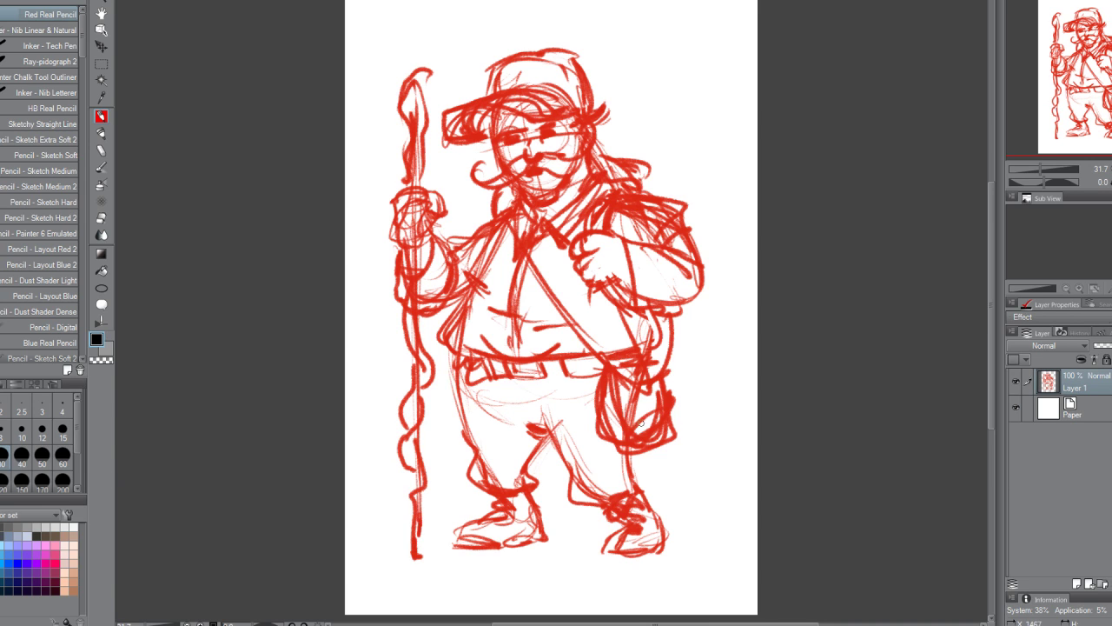
# - Darken the toe and sole of the boot nearest the staff and touch up the jaw
pyautogui.moveTo(468, 525); pyautogui.dragTo(490, 532)
pyautogui.moveTo(458, 544)
pyautogui.mouseDown()
pyautogui.moveTo(477, 527)
pyautogui.moveTo(490, 535)
pyautogui.mouseUp()
pyautogui.moveTo(571, 177); pyautogui.dragTo(589, 154)
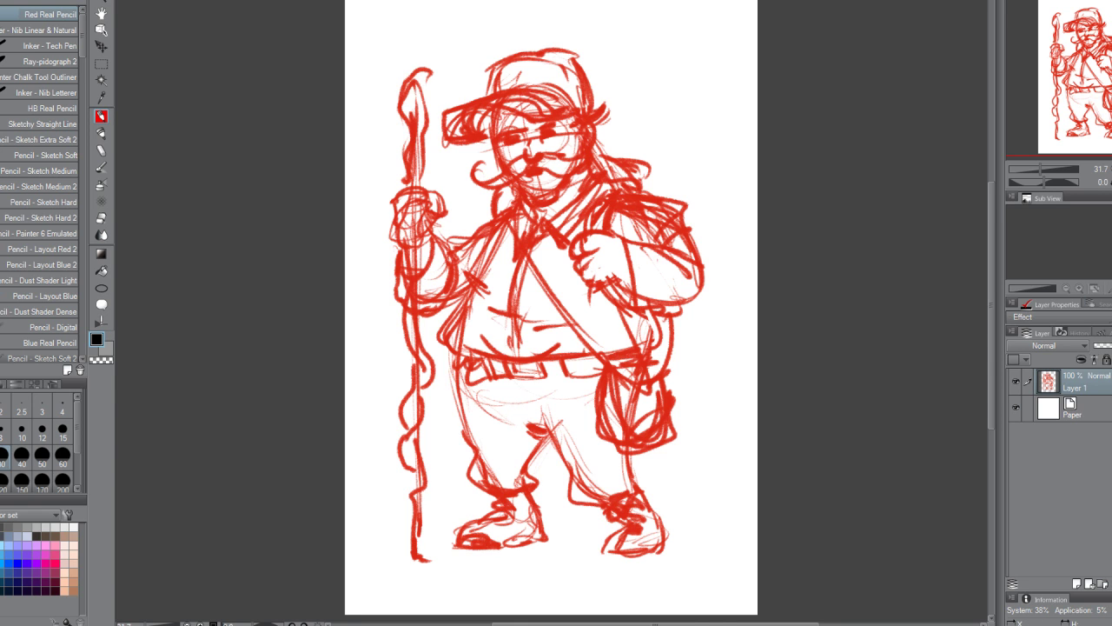
# - Lower the sketch layer's opacity to 25% and add a new layer above it for inking
pyautogui.click(1111, 346)
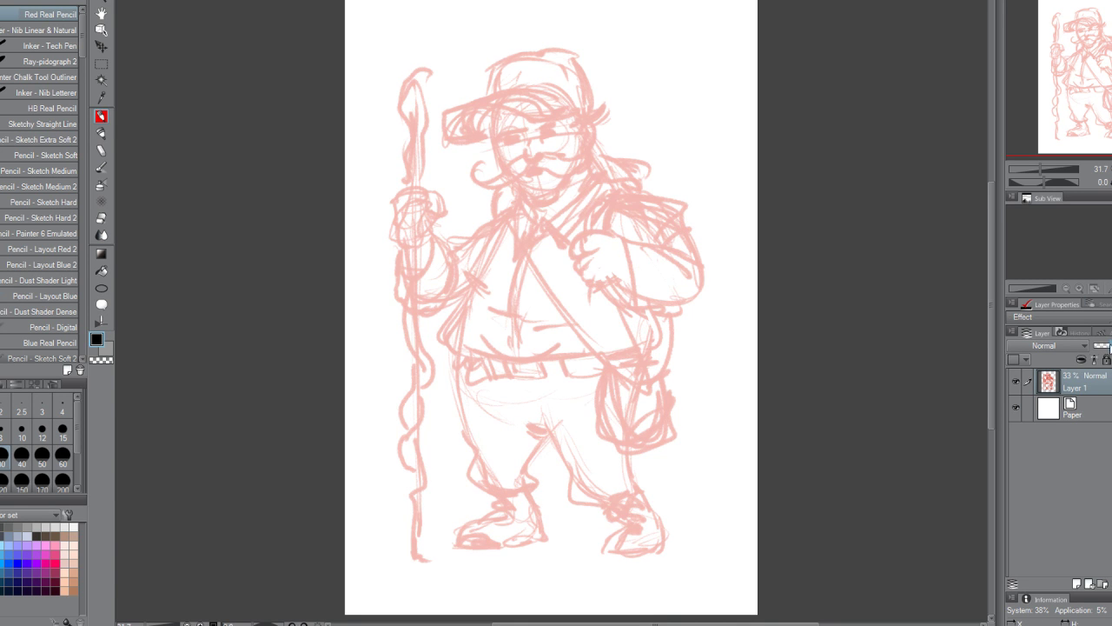
pyautogui.moveTo(1109, 347); pyautogui.dragTo(1109, 347)
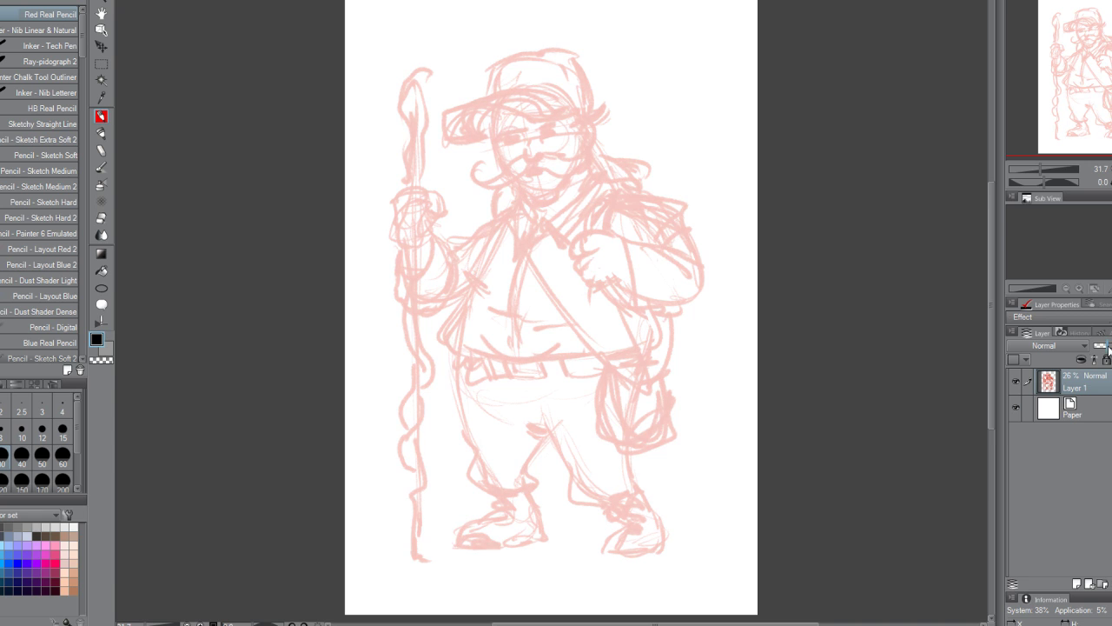
pyautogui.click(1078, 583)
pyautogui.click(1086, 383)
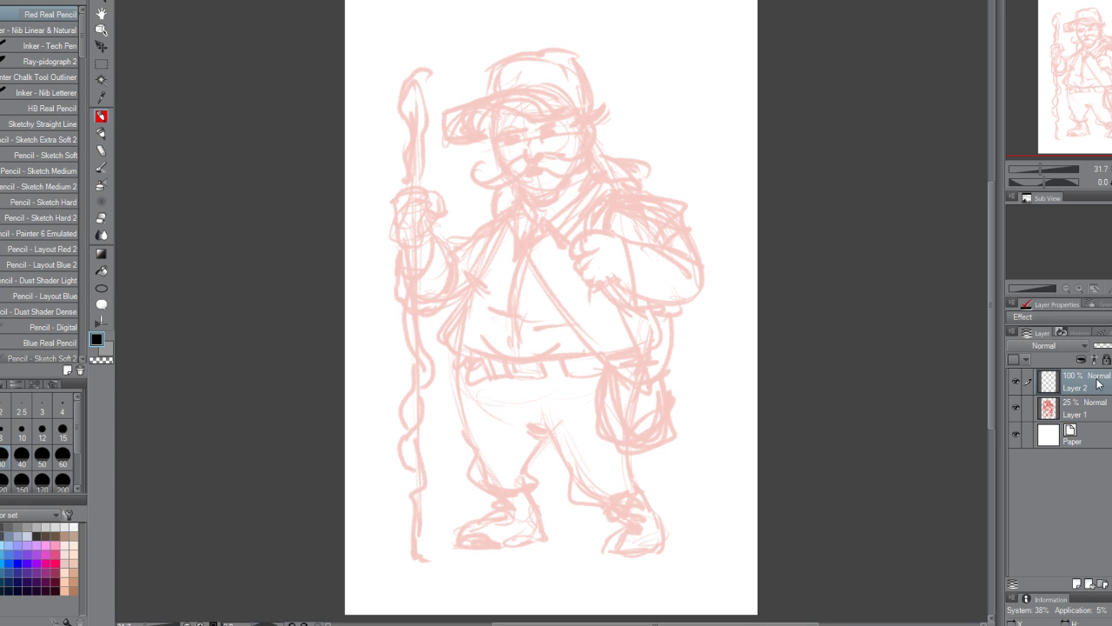
# - Ink the nose and a solid black curled handlebar moustache with the Inker - Nib Linear & Natural brush
pyautogui.click(52, 29)
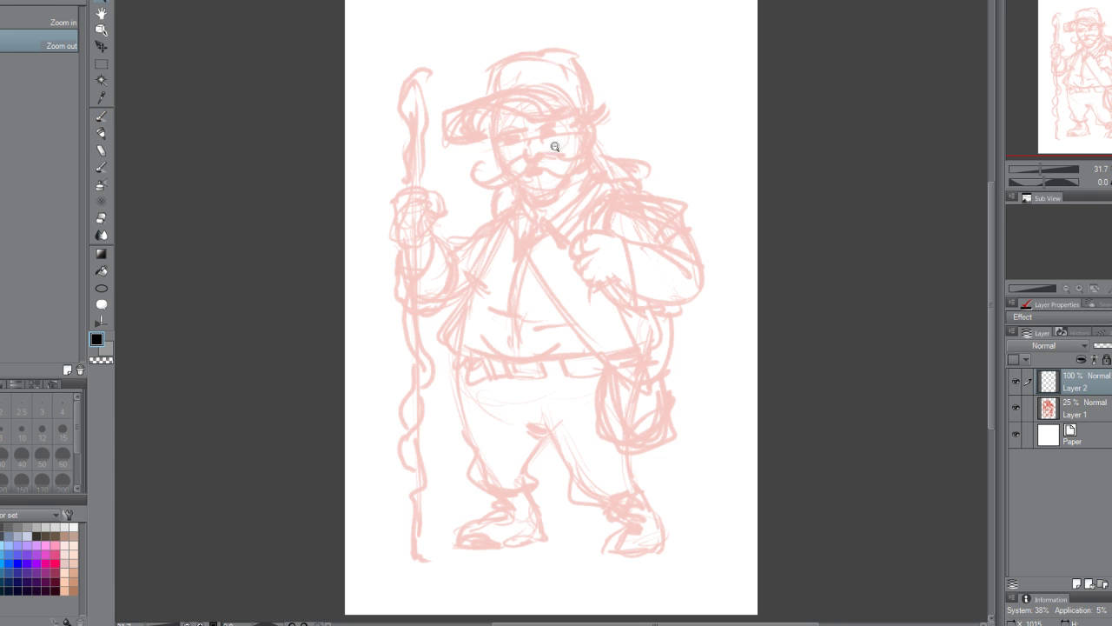
pyautogui.moveTo(554, 149); pyautogui.dragTo(575, 245)
pyautogui.press('p')
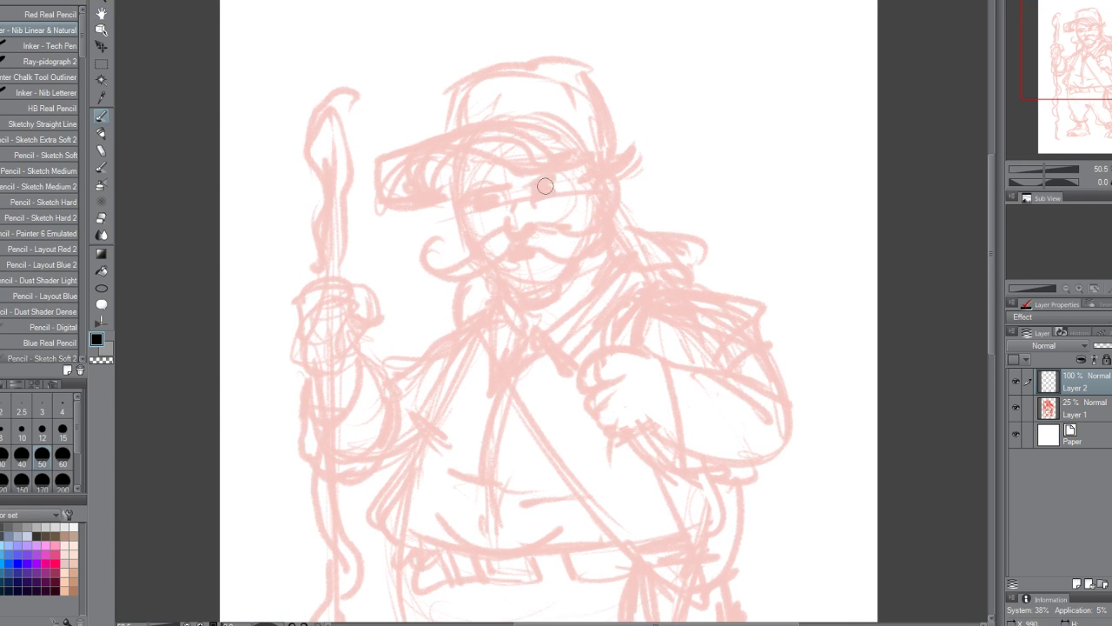
pyautogui.moveTo(506, 193)
pyautogui.mouseDown()
pyautogui.moveTo(513, 234)
pyautogui.moveTo(536, 225)
pyautogui.moveTo(441, 237)
pyautogui.moveTo(428, 264)
pyautogui.moveTo(474, 275)
pyautogui.moveTo(492, 254)
pyautogui.moveTo(509, 257)
pyautogui.mouseUp()
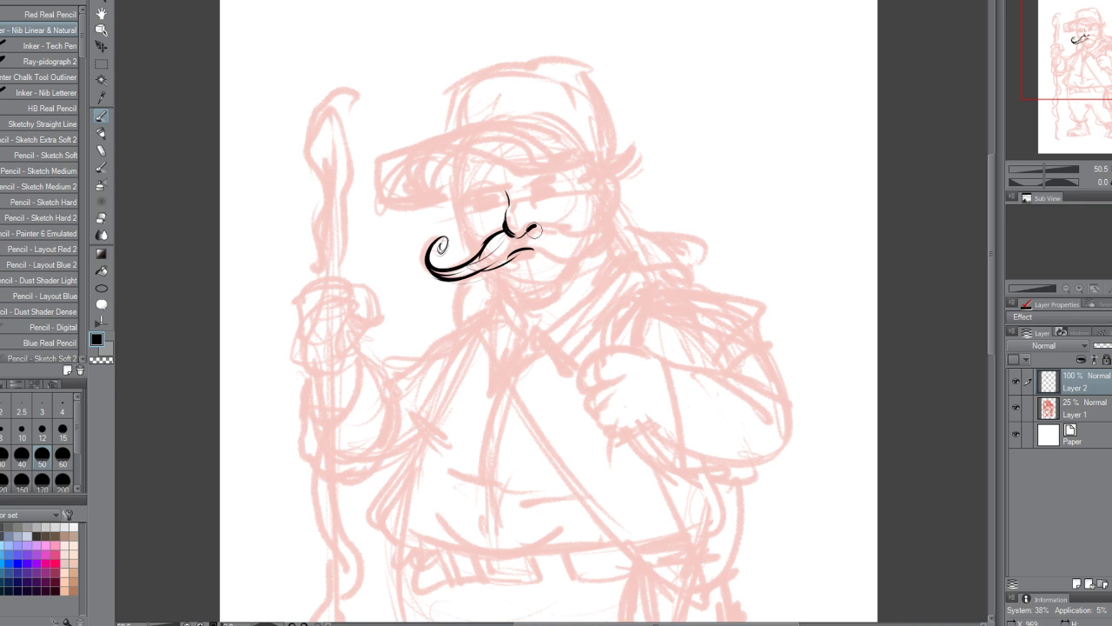
pyautogui.moveTo(532, 227)
pyautogui.mouseDown()
pyautogui.moveTo(601, 240)
pyautogui.moveTo(595, 230)
pyautogui.moveTo(590, 258)
pyautogui.moveTo(538, 254)
pyautogui.moveTo(505, 228)
pyautogui.moveTo(509, 251)
pyautogui.moveTo(500, 239)
pyautogui.moveTo(489, 252)
pyautogui.moveTo(510, 246)
pyautogui.moveTo(505, 233)
pyautogui.moveTo(530, 229)
pyautogui.moveTo(504, 233)
pyautogui.moveTo(545, 230)
pyautogui.moveTo(554, 252)
pyautogui.moveTo(596, 234)
pyautogui.moveTo(579, 245)
pyautogui.moveTo(596, 235)
pyautogui.moveTo(592, 254)
pyautogui.moveTo(598, 227)
pyautogui.mouseUp()
pyautogui.moveTo(478, 259)
pyautogui.mouseDown()
pyautogui.moveTo(443, 271)
pyautogui.moveTo(495, 262)
pyautogui.mouseUp()
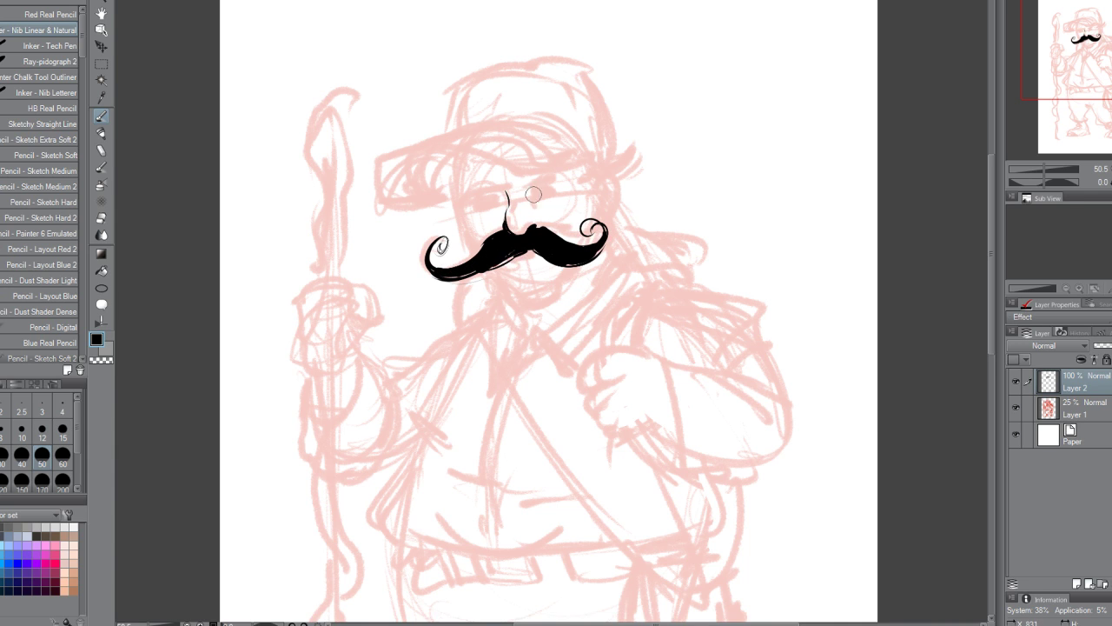
# - Ink round glasses with heavy eyebrows, and add the mouth, cheek and chin lines around the moustache
pyautogui.moveTo(468, 198); pyautogui.dragTo(578, 182)
pyautogui.moveTo(502, 192)
pyautogui.mouseDown()
pyautogui.moveTo(508, 216)
pyautogui.moveTo(486, 225)
pyautogui.moveTo(503, 205)
pyautogui.moveTo(563, 185)
pyautogui.mouseUp()
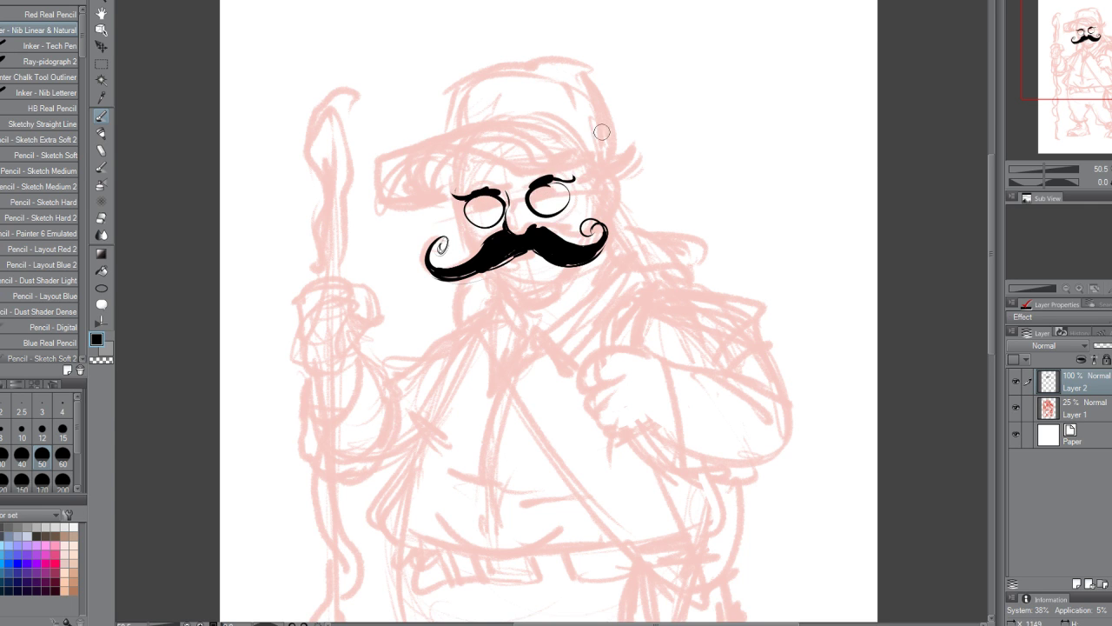
pyautogui.moveTo(524, 246); pyautogui.dragTo(475, 269)
pyautogui.moveTo(595, 245); pyautogui.dragTo(588, 232)
pyautogui.moveTo(520, 264); pyautogui.dragTo(537, 261)
pyautogui.moveTo(456, 196); pyautogui.dragTo(471, 253)
pyautogui.moveTo(513, 295); pyautogui.dragTo(562, 289)
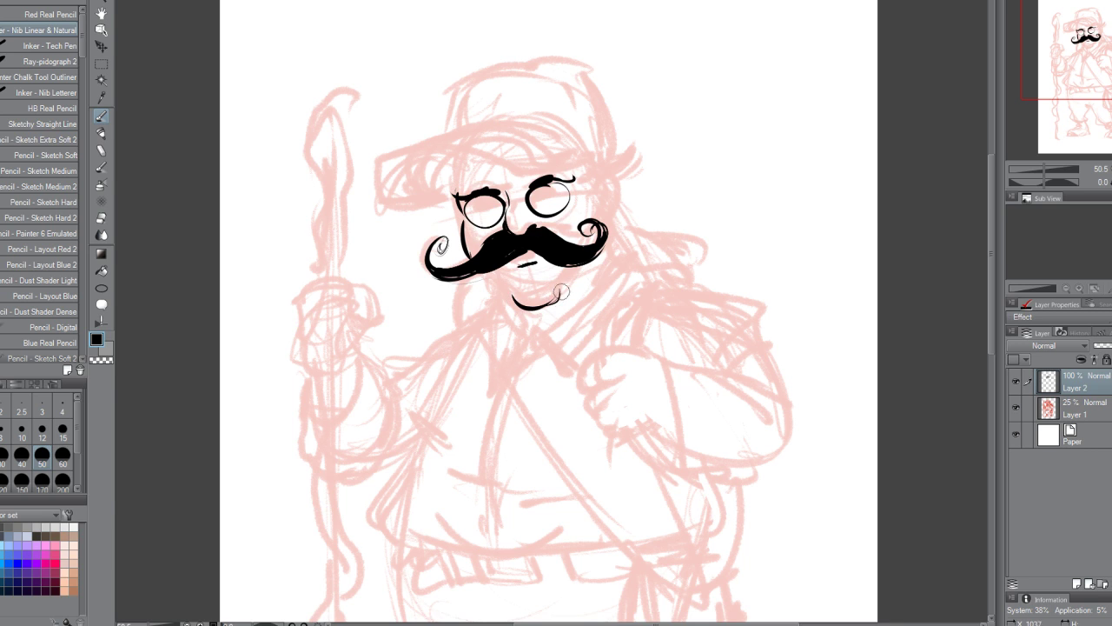
pyautogui.moveTo(517, 205); pyautogui.dragTo(524, 203)
# - Ink the cap's curved brim and front band, and outline the ear beside the glasses
pyautogui.moveTo(399, 201)
pyautogui.mouseDown()
pyautogui.moveTo(401, 158)
pyautogui.moveTo(427, 145)
pyautogui.moveTo(394, 162)
pyautogui.moveTo(391, 203)
pyautogui.moveTo(392, 164)
pyautogui.moveTo(430, 141)
pyautogui.moveTo(398, 198)
pyautogui.mouseUp()
pyautogui.moveTo(428, 143)
pyautogui.mouseDown()
pyautogui.moveTo(508, 162)
pyautogui.moveTo(448, 141)
pyautogui.mouseUp()
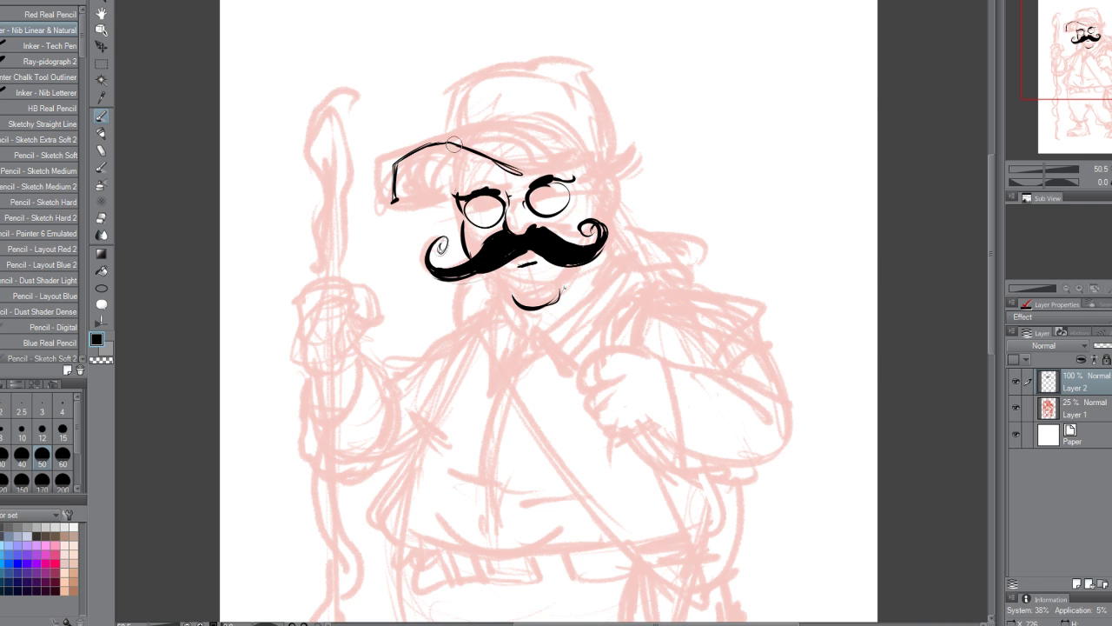
pyautogui.moveTo(395, 202)
pyautogui.mouseDown()
pyautogui.moveTo(456, 184)
pyautogui.moveTo(480, 162)
pyautogui.moveTo(447, 136)
pyautogui.moveTo(452, 109)
pyautogui.mouseUp()
pyautogui.moveTo(508, 172)
pyautogui.mouseDown()
pyautogui.moveTo(593, 152)
pyautogui.moveTo(516, 132)
pyautogui.mouseUp()
pyautogui.moveTo(436, 144)
pyautogui.mouseDown()
pyautogui.moveTo(556, 139)
pyautogui.moveTo(595, 152)
pyautogui.moveTo(626, 193)
pyautogui.moveTo(614, 221)
pyautogui.mouseUp()
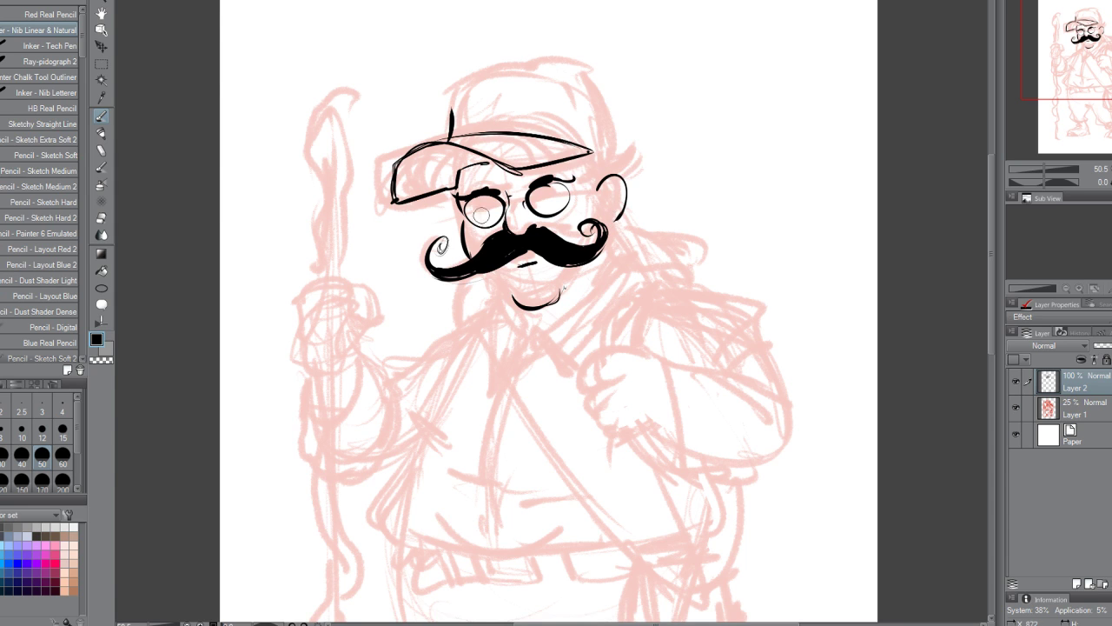
# - Ink the far ear, the hair tufts sticking out behind the cap and small brow creases
pyautogui.moveTo(454, 212); pyautogui.dragTo(461, 246)
pyautogui.moveTo(573, 162); pyautogui.dragTo(635, 142)
pyautogui.moveTo(596, 174); pyautogui.dragTo(637, 154)
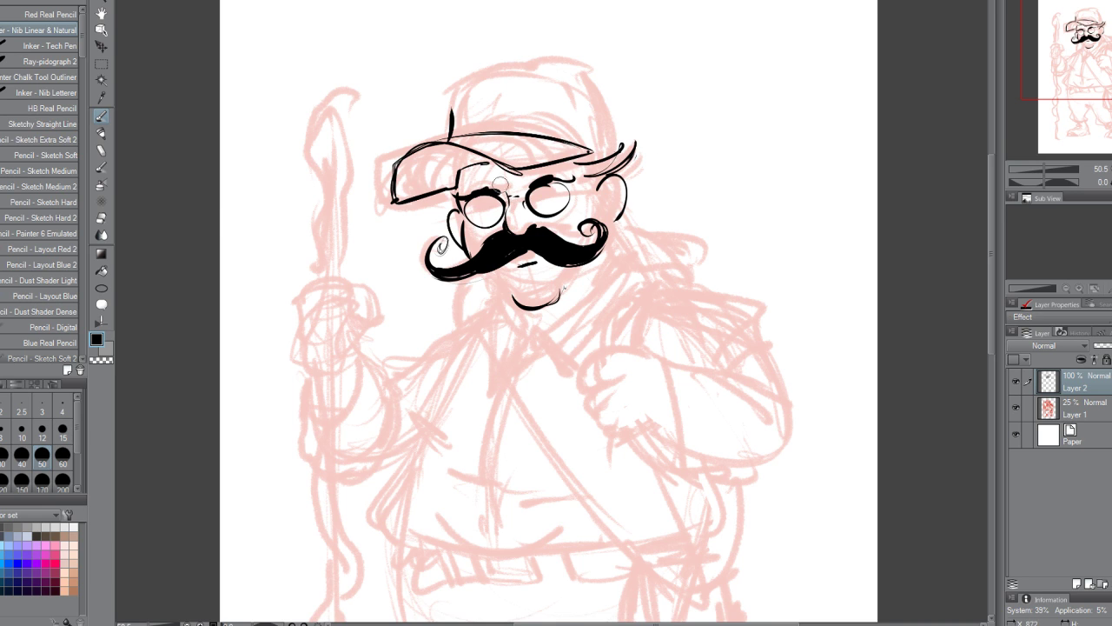
pyautogui.moveTo(475, 191); pyautogui.dragTo(495, 185)
# - Ink the cap's crown, hatch the shadow on the brim, and add inner-ear and hair details
pyautogui.moveTo(442, 144)
pyautogui.mouseDown()
pyautogui.moveTo(410, 166)
pyautogui.moveTo(455, 149)
pyautogui.moveTo(438, 144)
pyautogui.moveTo(448, 160)
pyautogui.moveTo(462, 153)
pyautogui.moveTo(426, 170)
pyautogui.moveTo(465, 154)
pyautogui.moveTo(428, 175)
pyautogui.moveTo(476, 156)
pyautogui.moveTo(449, 120)
pyautogui.moveTo(459, 84)
pyautogui.moveTo(548, 66)
pyautogui.moveTo(503, 67)
pyautogui.moveTo(595, 82)
pyautogui.moveTo(615, 144)
pyautogui.mouseUp()
pyautogui.moveTo(619, 198)
pyautogui.mouseDown()
pyautogui.moveTo(606, 210)
pyautogui.moveTo(618, 181)
pyautogui.moveTo(596, 196)
pyautogui.moveTo(599, 174)
pyautogui.mouseUp()
pyautogui.moveTo(588, 164); pyautogui.dragTo(611, 154)
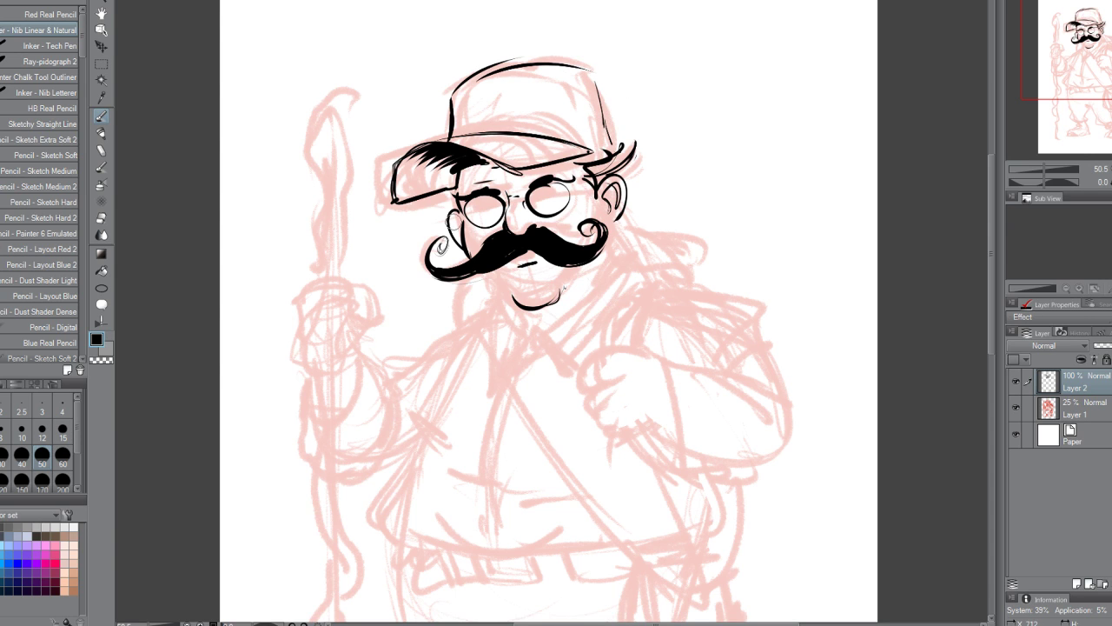
# - Ink the jowls on both sides of the chin and the front line of the neck
pyautogui.moveTo(484, 276); pyautogui.dragTo(531, 303)
pyautogui.moveTo(606, 243); pyautogui.dragTo(571, 305)
pyautogui.moveTo(491, 287); pyautogui.dragTo(521, 334)
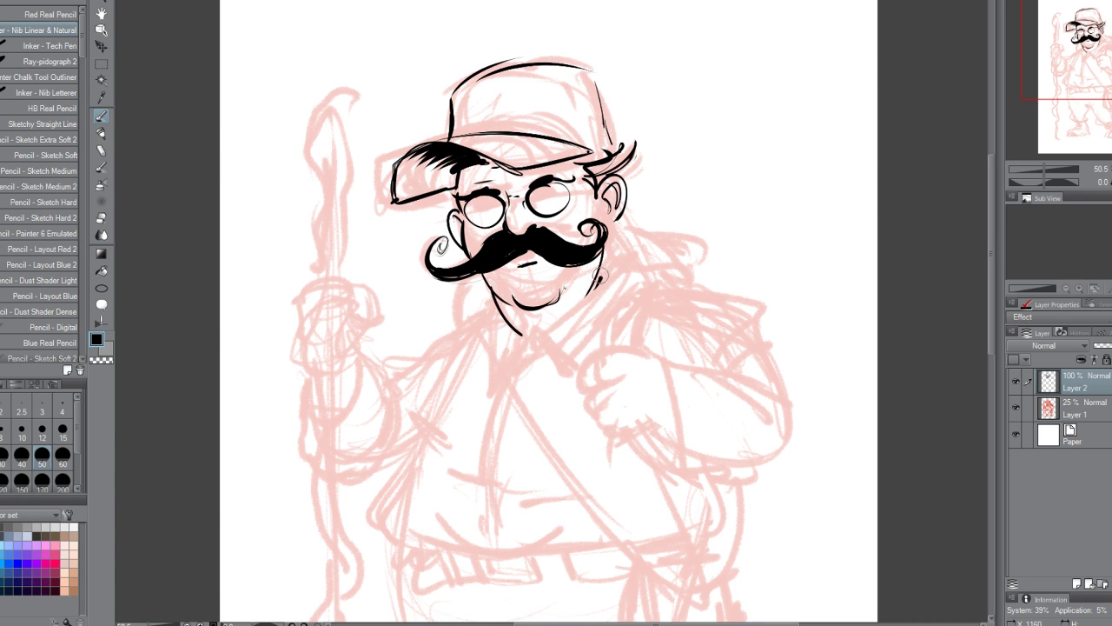
# - Ink the jaw shadow, the chin stubble and the pointed shirt collar beneath the neck
pyautogui.moveTo(605, 271); pyautogui.dragTo(593, 292)
pyautogui.moveTo(541, 326)
pyautogui.mouseDown()
pyautogui.moveTo(528, 352)
pyautogui.moveTo(518, 338)
pyautogui.moveTo(503, 366)
pyautogui.moveTo(489, 368)
pyautogui.moveTo(529, 302)
pyautogui.moveTo(582, 271)
pyautogui.mouseUp()
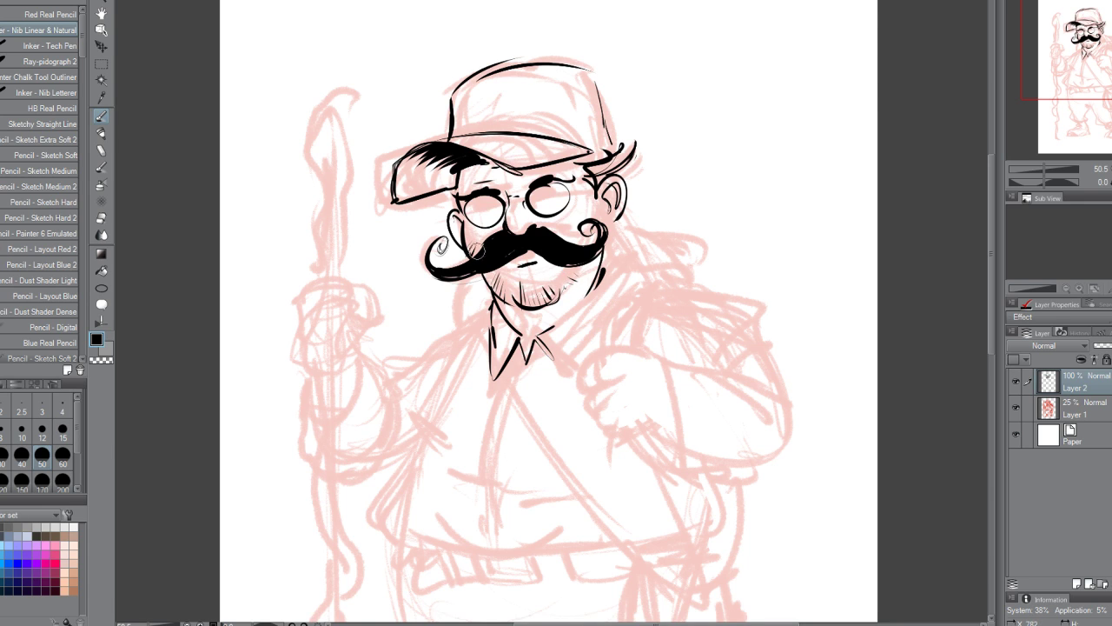
# - Detail the glasses' lenses, temple arm and nose bridge, and ink the cap's top button and darker hair tufts behind the ear
pyautogui.moveTo(537, 200); pyautogui.dragTo(546, 210)
pyautogui.moveTo(478, 206); pyautogui.dragTo(473, 211)
pyautogui.moveTo(564, 182)
pyautogui.mouseDown()
pyautogui.moveTo(552, 209)
pyautogui.moveTo(574, 185)
pyautogui.moveTo(598, 185)
pyautogui.mouseUp()
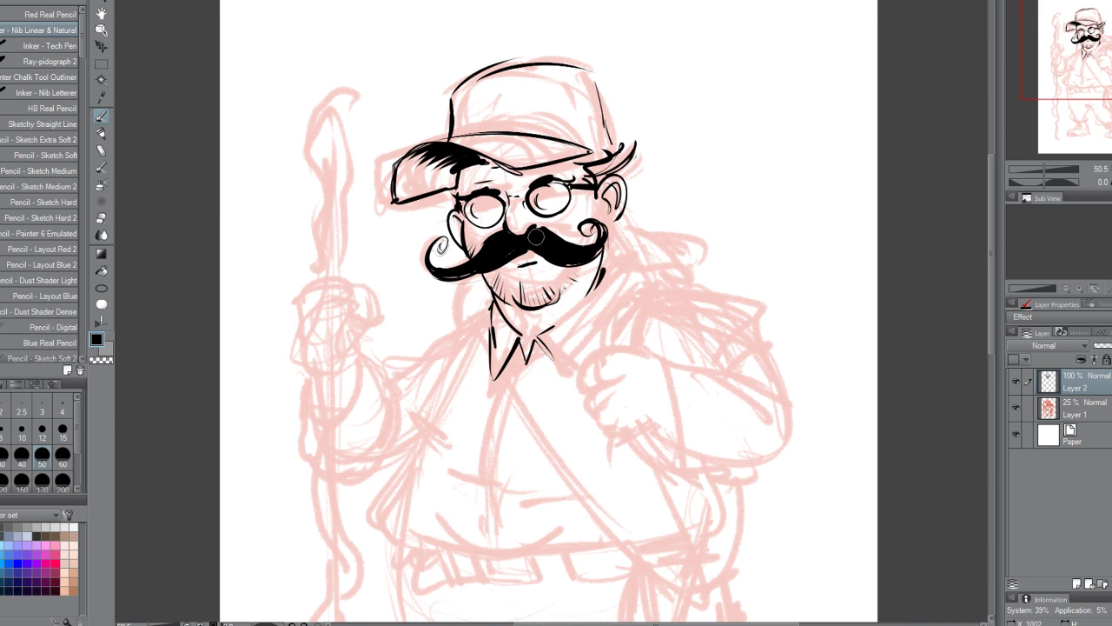
pyautogui.moveTo(522, 221); pyautogui.dragTo(535, 235)
pyautogui.moveTo(472, 76); pyautogui.dragTo(535, 57)
pyautogui.moveTo(598, 165); pyautogui.dragTo(633, 145)
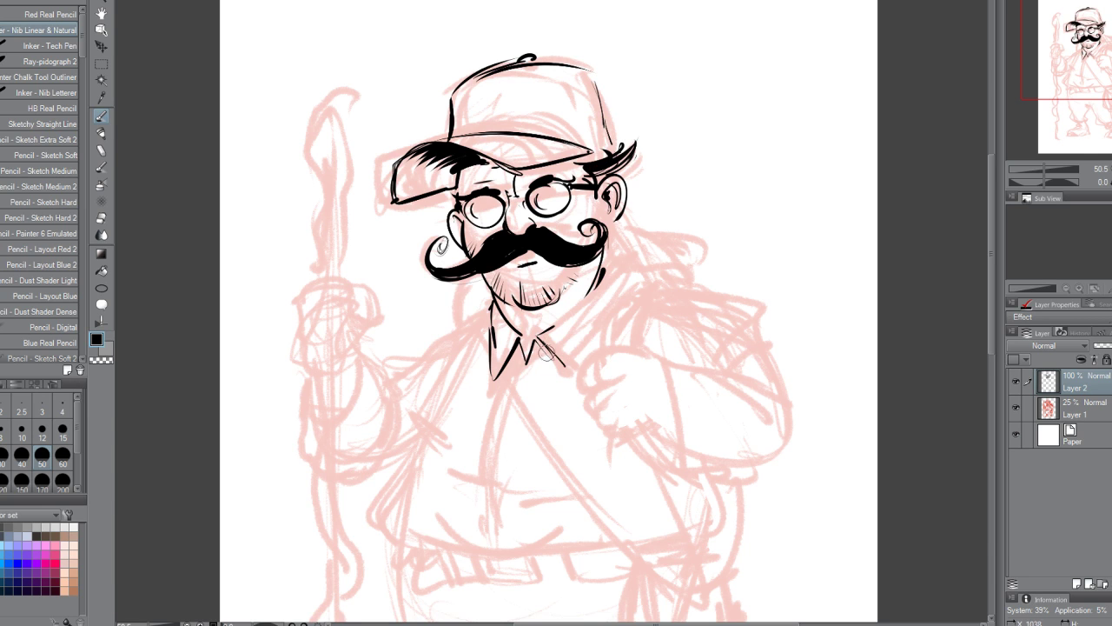
# - Ink the backpack strap beside the collar and the shoulder and upper-sleeve lines of the arm holding the stick
pyautogui.moveTo(497, 306)
pyautogui.mouseDown()
pyautogui.moveTo(456, 332)
pyautogui.moveTo(426, 425)
pyautogui.moveTo(460, 362)
pyautogui.mouseUp()
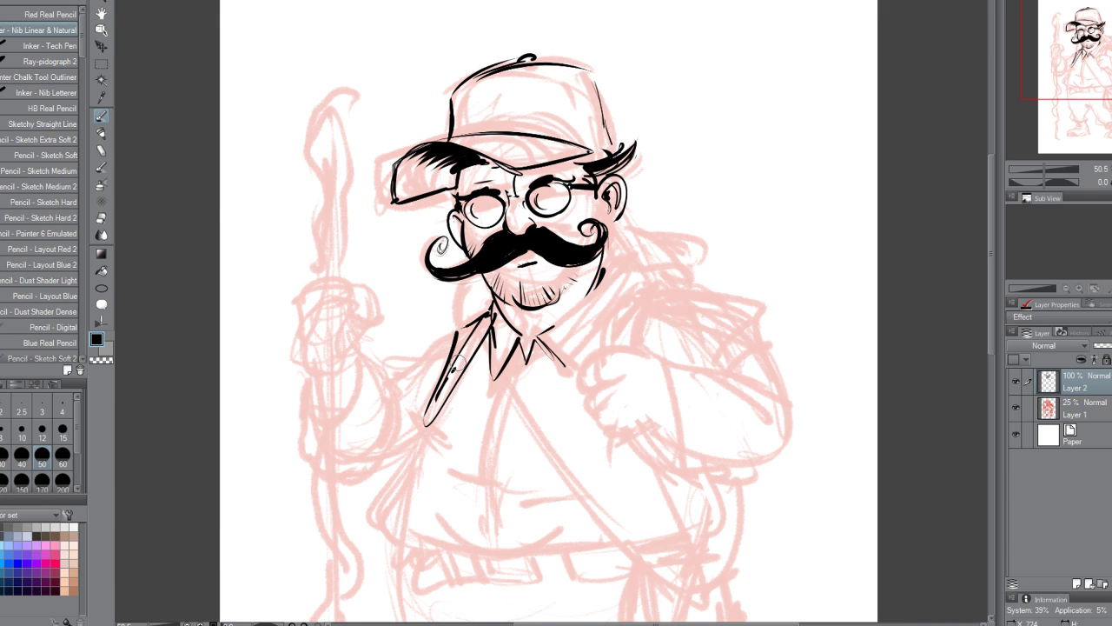
pyautogui.moveTo(494, 310); pyautogui.dragTo(426, 424)
pyautogui.moveTo(452, 377); pyautogui.dragTo(423, 422)
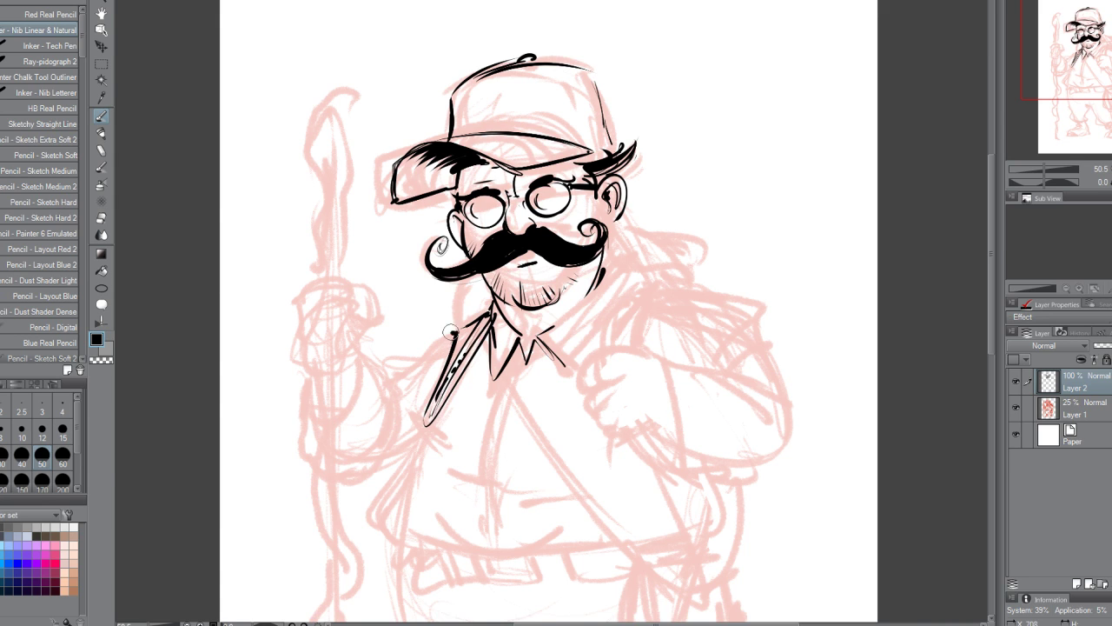
pyautogui.moveTo(458, 330)
pyautogui.mouseDown()
pyautogui.moveTo(391, 379)
pyautogui.moveTo(376, 454)
pyautogui.mouseUp()
pyautogui.moveTo(399, 375)
pyautogui.mouseDown()
pyautogui.moveTo(397, 433)
pyautogui.moveTo(428, 368)
pyautogui.mouseUp()
pyautogui.moveTo(420, 408)
pyautogui.mouseDown()
pyautogui.moveTo(411, 376)
pyautogui.moveTo(418, 389)
pyautogui.mouseUp()
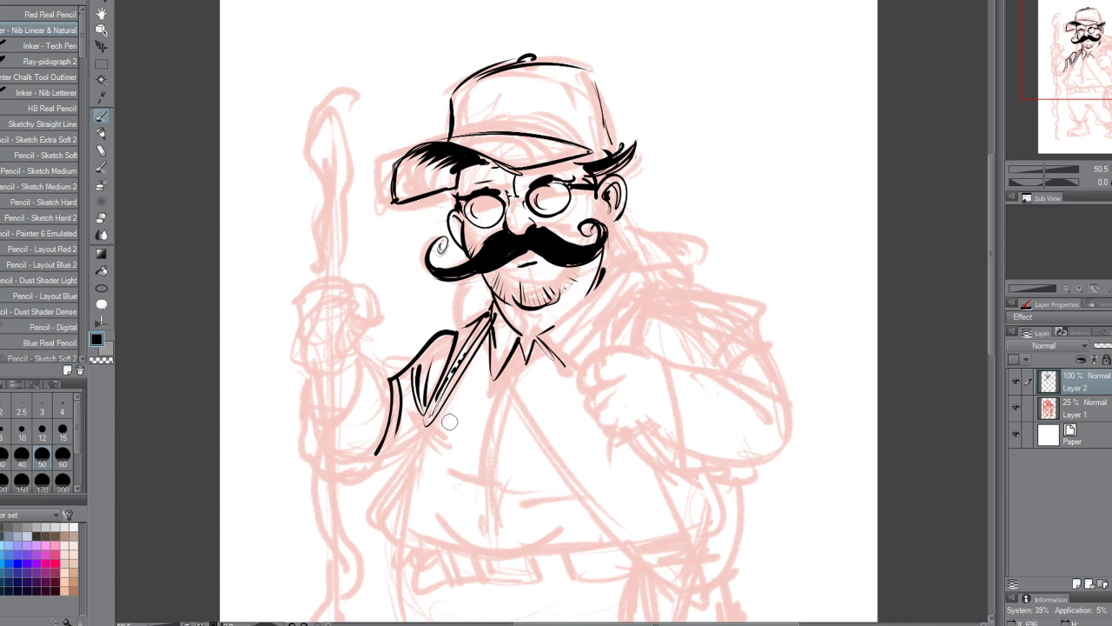
# - Ink the collar's far side and the satchel strap running diagonally across the chest to the hip
pyautogui.scroll(-3, 503, 351)
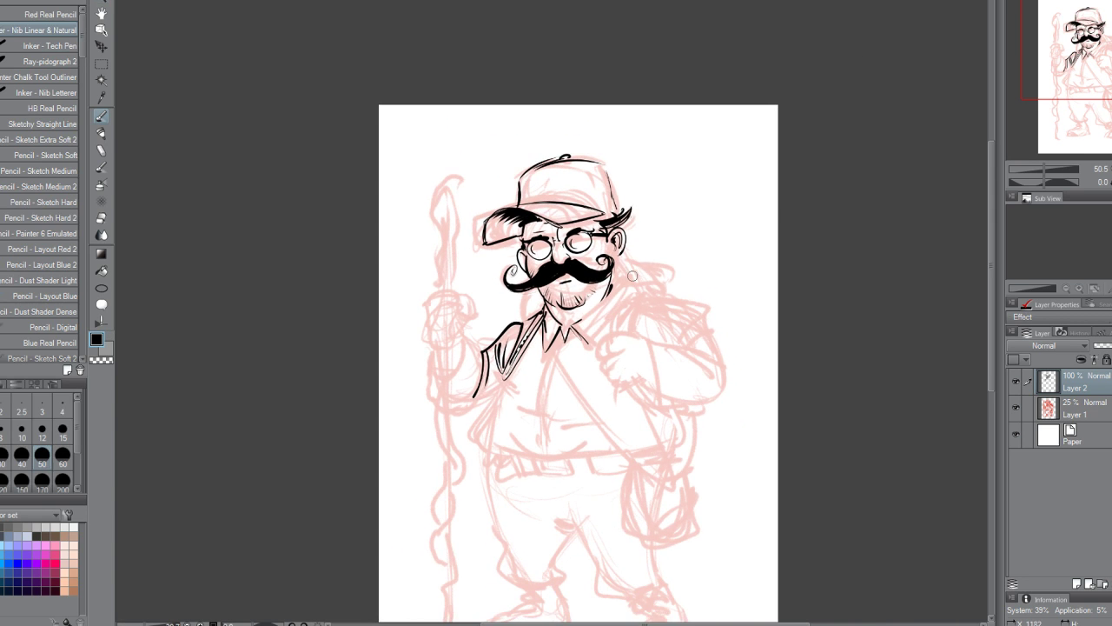
pyautogui.moveTo(574, 323); pyautogui.dragTo(605, 301)
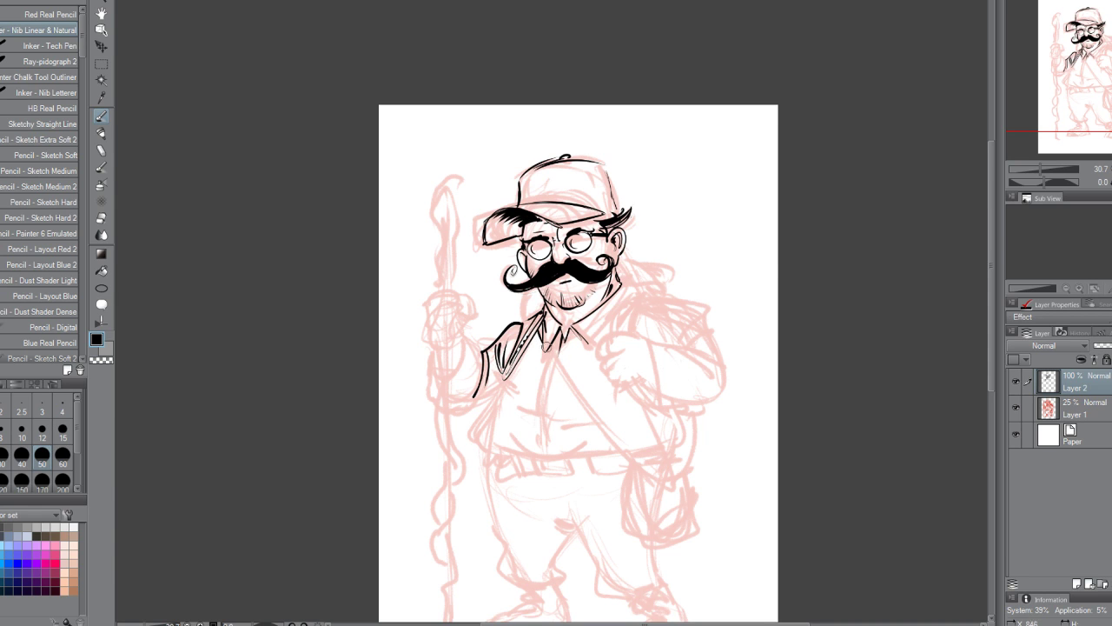
pyautogui.moveTo(547, 345); pyautogui.dragTo(632, 466)
pyautogui.moveTo(551, 345)
pyautogui.mouseDown()
pyautogui.moveTo(634, 462)
pyautogui.moveTo(682, 493)
pyautogui.mouseUp()
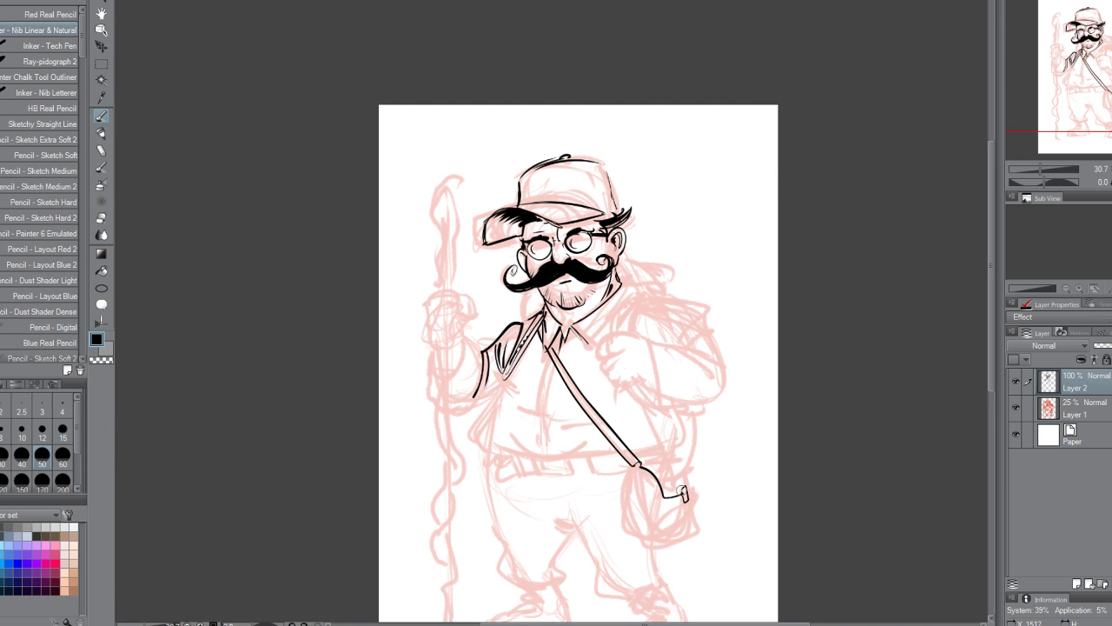
# - Ink the satchel's flap, buckle, sides and base, plus the strap rising behind it
pyautogui.moveTo(637, 462); pyautogui.dragTo(673, 459)
pyautogui.moveTo(693, 508); pyautogui.dragTo(699, 529)
pyautogui.moveTo(632, 469)
pyautogui.mouseDown()
pyautogui.moveTo(628, 520)
pyautogui.moveTo(680, 412)
pyautogui.mouseUp()
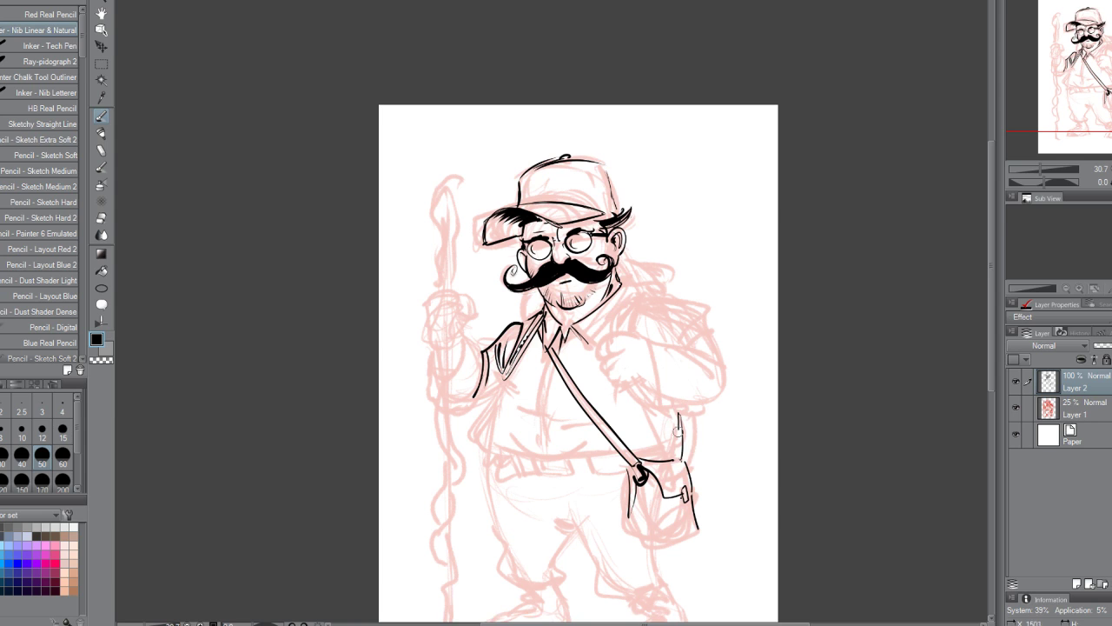
pyautogui.moveTo(628, 504); pyautogui.dragTo(651, 544)
pyautogui.moveTo(641, 479)
pyautogui.mouseDown()
pyautogui.moveTo(646, 541)
pyautogui.moveTo(684, 539)
pyautogui.mouseUp()
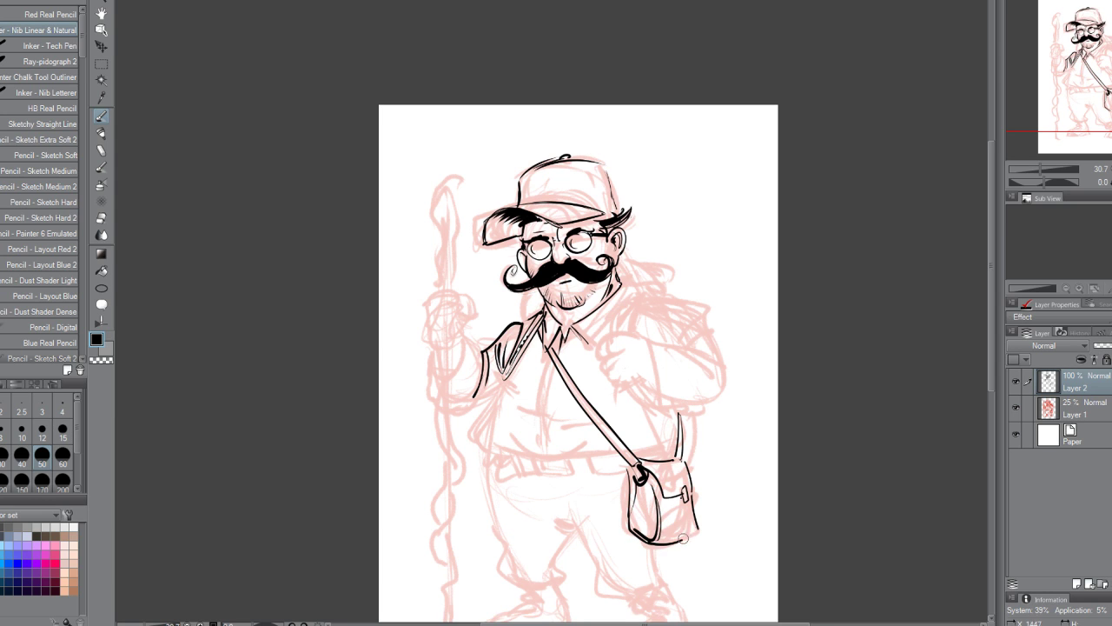
pyautogui.moveTo(674, 458); pyautogui.dragTo(675, 424)
# - Ink the fist at the chest, the backpack strap above it, and the shoulder and sleeve cuff of that arm
pyautogui.moveTo(650, 340)
pyautogui.mouseDown()
pyautogui.moveTo(598, 350)
pyautogui.moveTo(601, 371)
pyautogui.mouseUp()
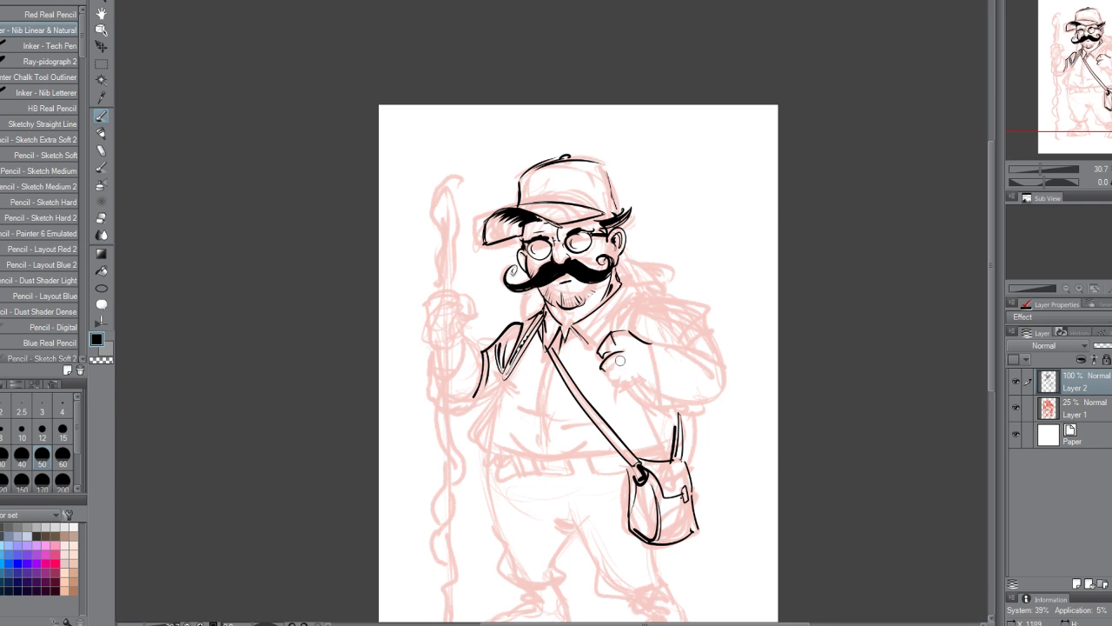
pyautogui.moveTo(630, 322); pyautogui.dragTo(645, 340)
pyautogui.moveTo(611, 333)
pyautogui.mouseDown()
pyautogui.moveTo(622, 305)
pyautogui.moveTo(686, 307)
pyautogui.mouseUp()
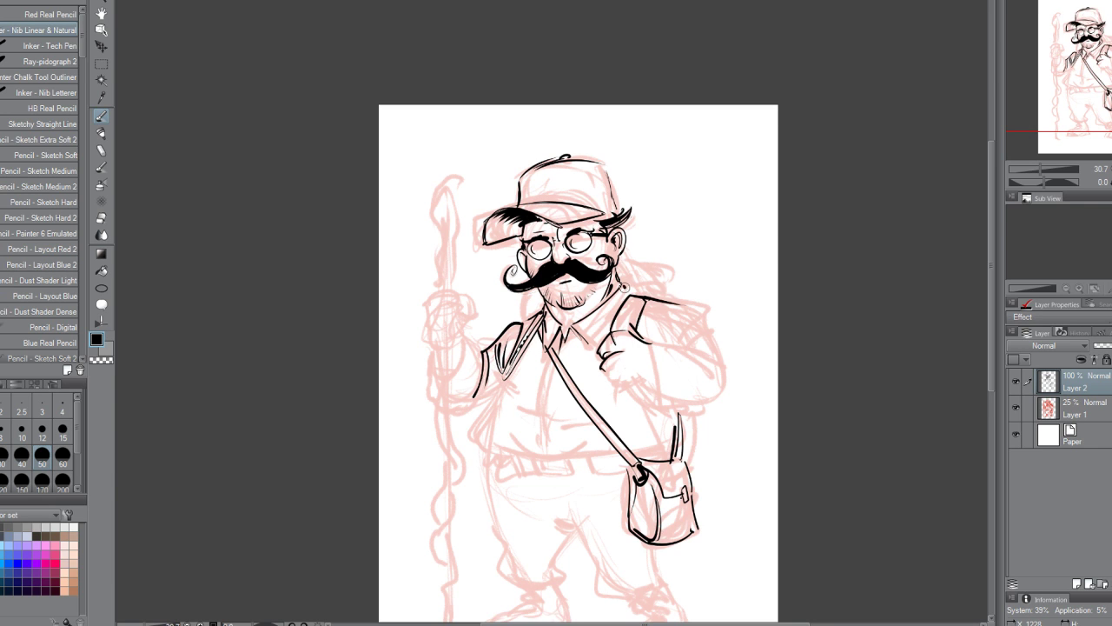
pyautogui.moveTo(624, 285); pyautogui.dragTo(604, 335)
pyautogui.moveTo(644, 299)
pyautogui.mouseDown()
pyautogui.moveTo(699, 321)
pyautogui.moveTo(651, 398)
pyautogui.mouseUp()
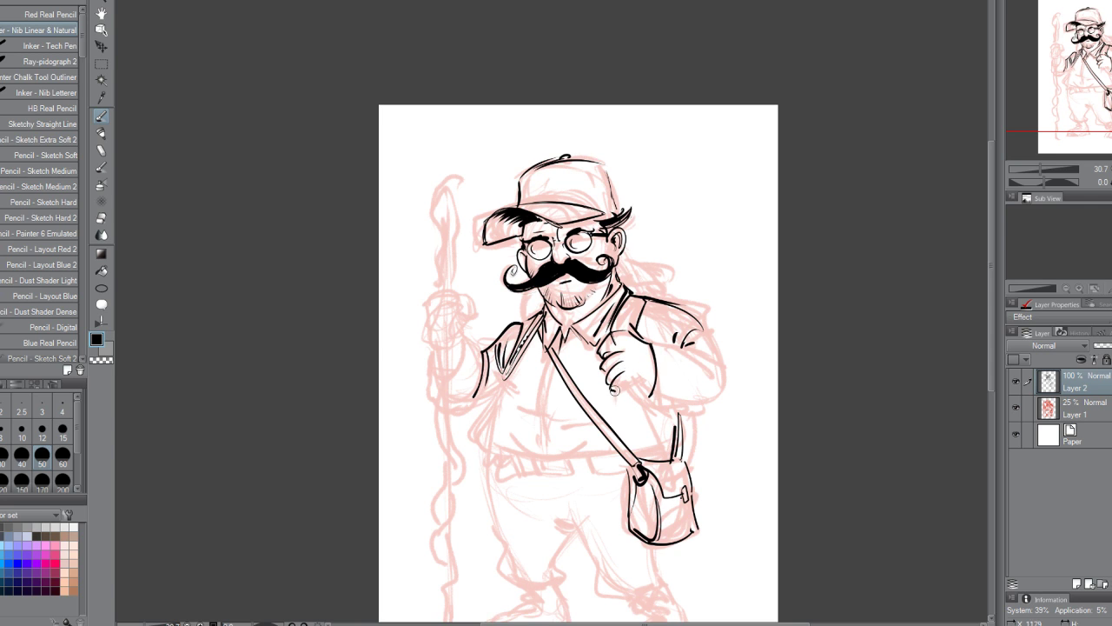
# - Ink the strap below the fist and the bent sleeve with its elbow and folds, checking the drawing mirrored
pyautogui.moveTo(624, 385); pyautogui.dragTo(673, 415)
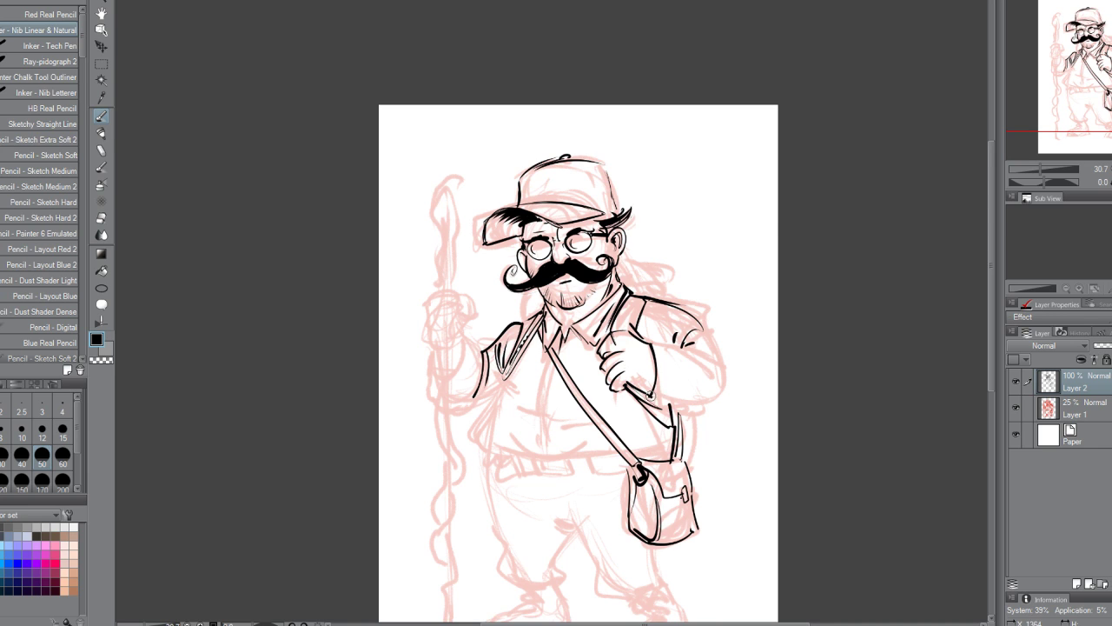
pyautogui.moveTo(674, 343)
pyautogui.mouseDown()
pyautogui.moveTo(703, 385)
pyautogui.moveTo(705, 358)
pyautogui.moveTo(665, 407)
pyautogui.mouseUp()
pyautogui.moveTo(682, 362); pyautogui.dragTo(686, 409)
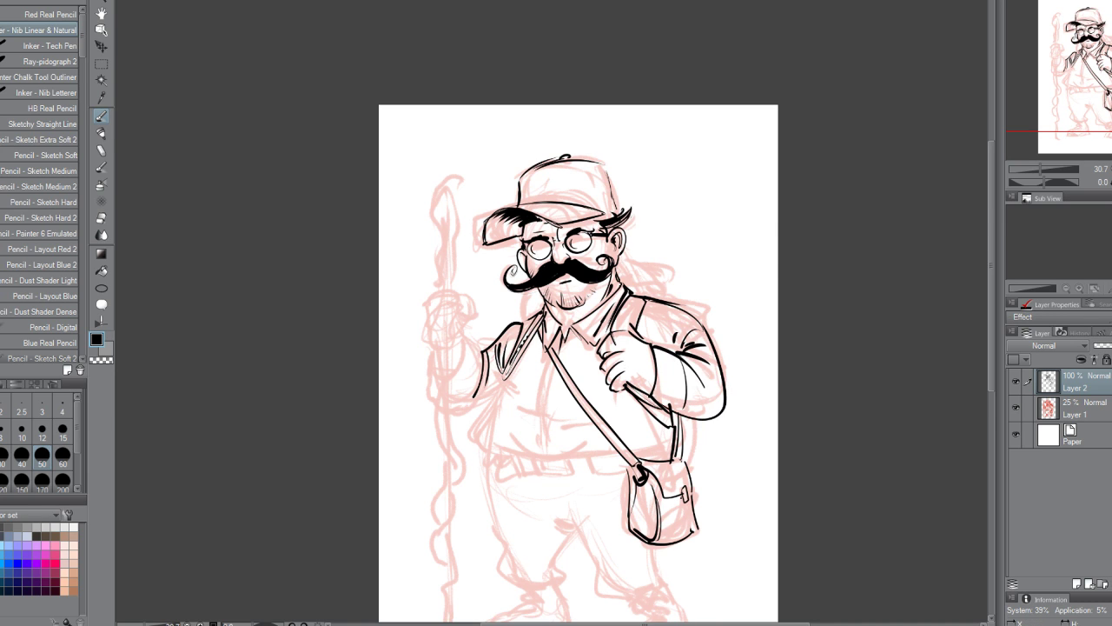
pyautogui.press('h')
pyautogui.press('h')
# - Ink the belly's side and lower sleeve edge, and outline the fingers gripping the walking stick
pyautogui.moveTo(508, 366); pyautogui.dragTo(496, 408)
pyautogui.moveTo(492, 447)
pyautogui.mouseDown()
pyautogui.moveTo(482, 411)
pyautogui.moveTo(459, 414)
pyautogui.mouseUp()
pyautogui.moveTo(427, 311); pyautogui.dragTo(455, 286)
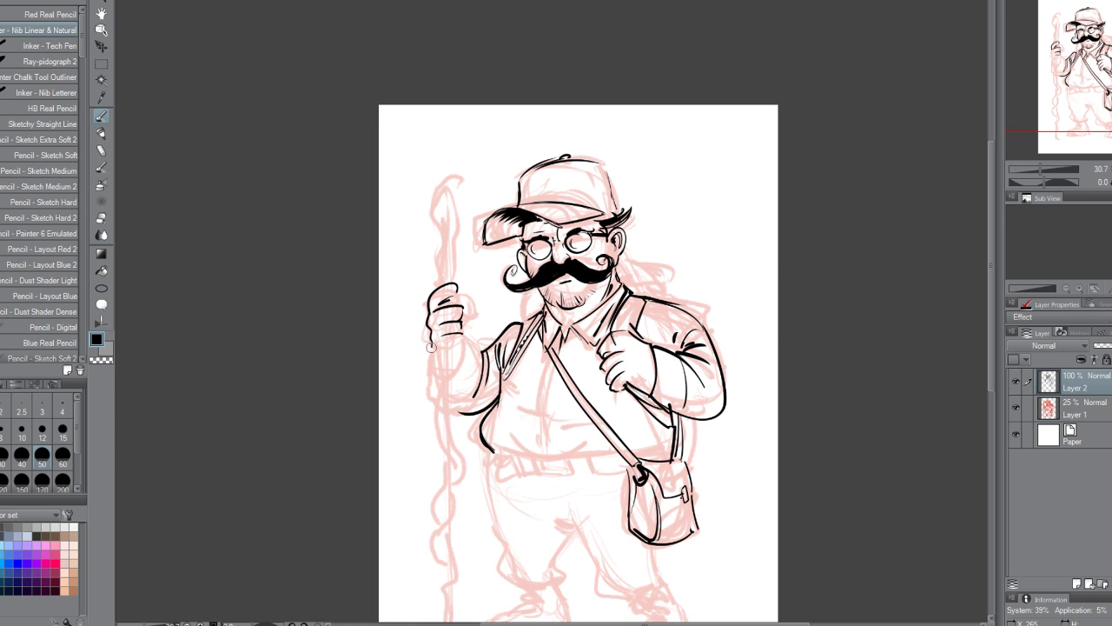
# - Ink the thumb and the walking stick's twisted upper part with its rounded knob above the hand
pyautogui.moveTo(466, 295)
pyautogui.mouseDown()
pyautogui.moveTo(470, 318)
pyautogui.moveTo(453, 228)
pyautogui.mouseUp()
pyautogui.moveTo(441, 272); pyautogui.dragTo(459, 202)
pyautogui.moveTo(437, 245)
pyautogui.mouseDown()
pyautogui.moveTo(456, 197)
pyautogui.moveTo(435, 212)
pyautogui.moveTo(456, 275)
pyautogui.mouseUp()
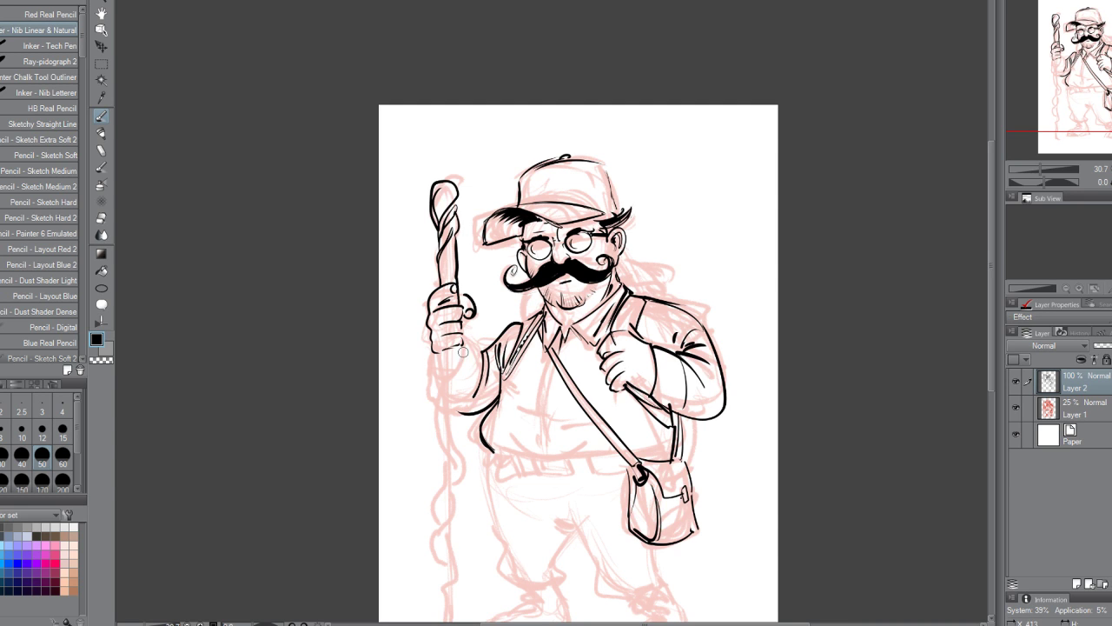
# - Ink the forearm and sleeve behind the walking stick, and the stick's section just below the hand
pyautogui.moveTo(463, 352)
pyautogui.mouseDown()
pyautogui.moveTo(435, 391)
pyautogui.moveTo(434, 418)
pyautogui.mouseUp()
pyautogui.moveTo(445, 370); pyautogui.dragTo(439, 420)
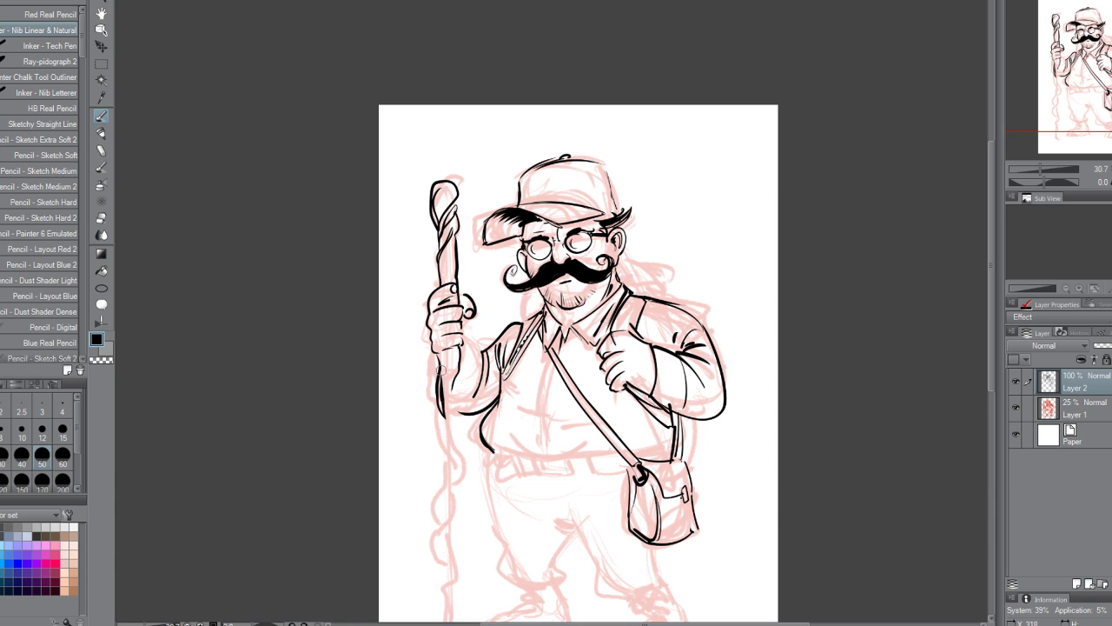
pyautogui.moveTo(444, 363); pyautogui.dragTo(440, 414)
pyautogui.moveTo(427, 338); pyautogui.dragTo(435, 375)
# - Ink the walking stick's wavy lower shaft from below the sleeve down to its tip
pyautogui.moveTo(468, 341)
pyautogui.mouseDown()
pyautogui.moveTo(472, 382)
pyautogui.moveTo(436, 405)
pyautogui.moveTo(381, 267)
pyautogui.moveTo(396, 320)
pyautogui.mouseUp()
pyautogui.moveTo(368, 268); pyautogui.dragTo(380, 324)
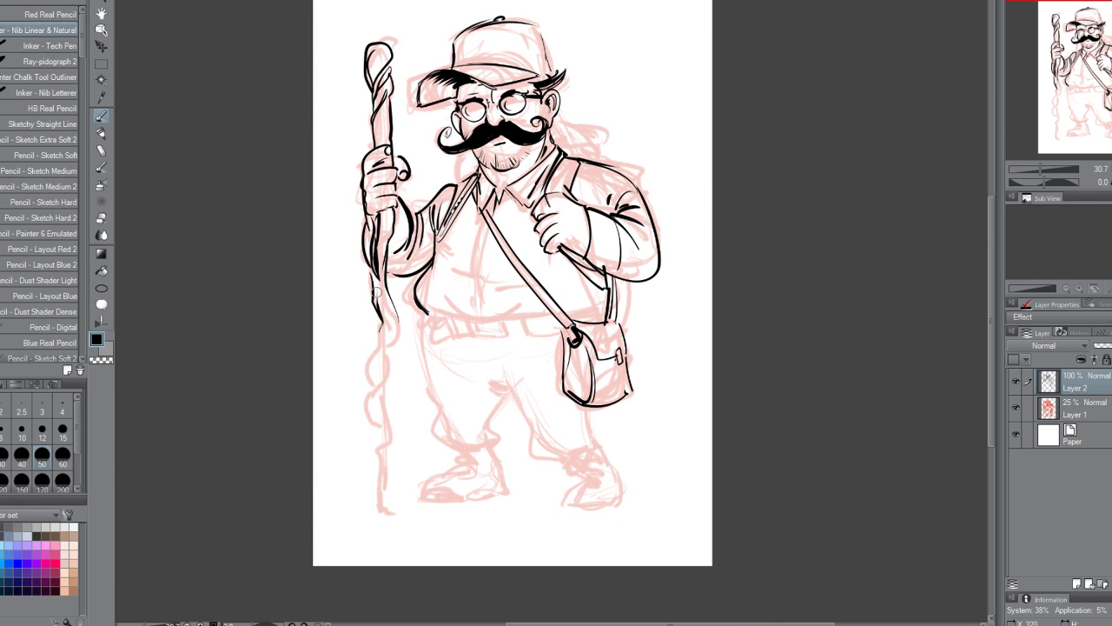
pyautogui.moveTo(380, 344); pyautogui.dragTo(370, 369)
pyautogui.moveTo(399, 313); pyautogui.dragTo(387, 398)
pyautogui.moveTo(398, 344); pyautogui.dragTo(378, 463)
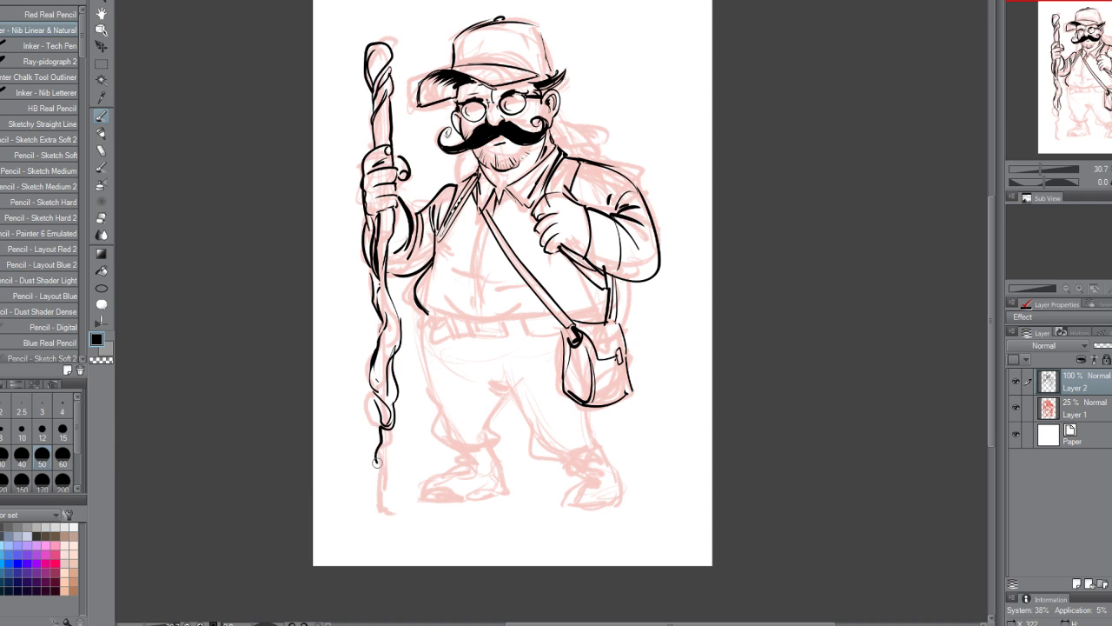
pyautogui.moveTo(392, 426)
pyautogui.mouseDown()
pyautogui.moveTo(378, 464)
pyautogui.moveTo(383, 514)
pyautogui.mouseUp()
pyautogui.moveTo(391, 464); pyautogui.dragTo(379, 518)
# - Ink the shirt's lower edge over the belly, its button placket and the fabric creases
pyautogui.moveTo(428, 296)
pyautogui.mouseDown()
pyautogui.moveTo(534, 313)
pyautogui.moveTo(450, 291)
pyautogui.moveTo(492, 292)
pyautogui.mouseUp()
pyautogui.moveTo(491, 193)
pyautogui.mouseDown()
pyautogui.moveTo(474, 273)
pyautogui.moveTo(477, 259)
pyautogui.mouseUp()
pyautogui.moveTo(446, 249)
pyautogui.mouseDown()
pyautogui.moveTo(511, 275)
pyautogui.moveTo(471, 304)
pyautogui.mouseUp()
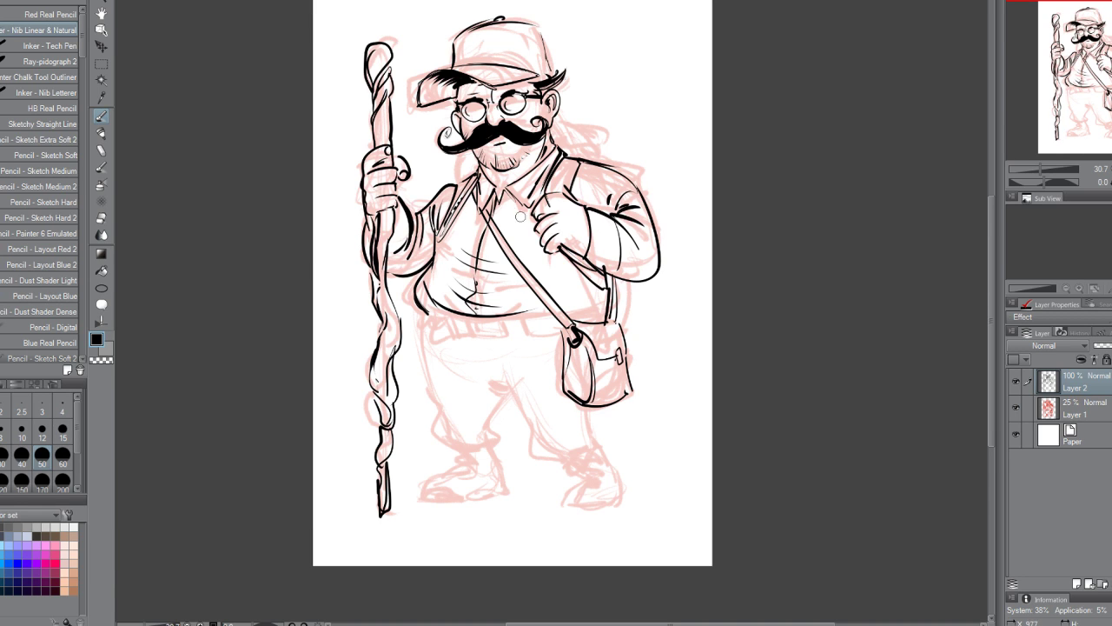
pyautogui.moveTo(509, 315)
pyautogui.mouseDown()
pyautogui.moveTo(612, 304)
pyautogui.moveTo(608, 283)
pyautogui.mouseUp()
# - Ink the backpack's visible edges behind the shoulder and below the arm, and the belt with its buckle and loops
pyautogui.moveTo(556, 137); pyautogui.dragTo(613, 163)
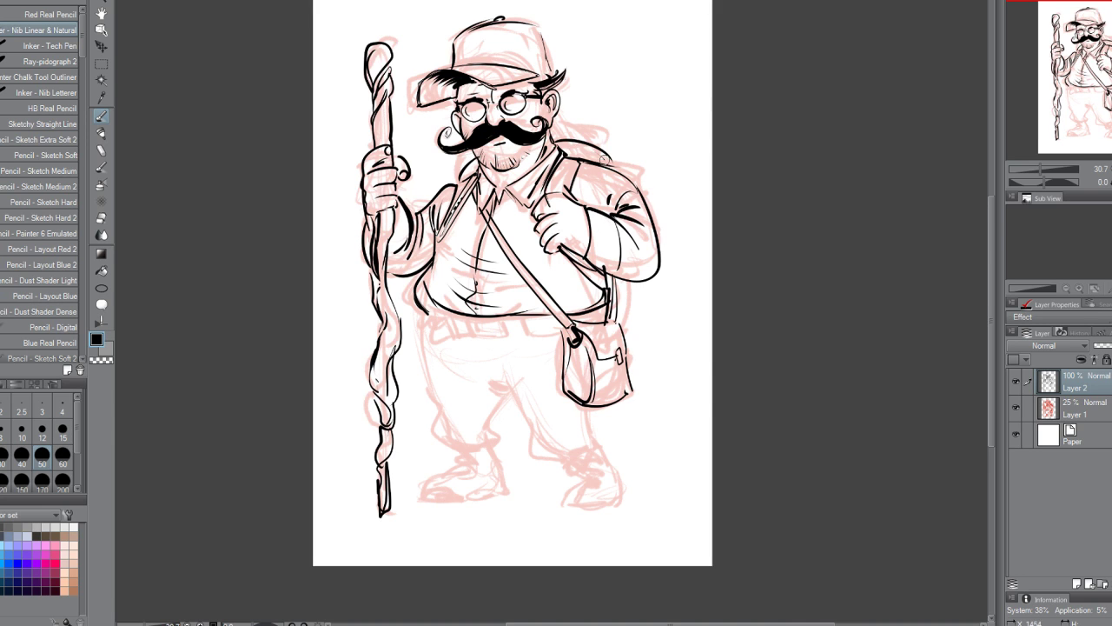
pyautogui.moveTo(622, 289); pyautogui.dragTo(634, 325)
pyautogui.moveTo(606, 162); pyautogui.dragTo(589, 160)
pyautogui.moveTo(443, 320)
pyautogui.mouseDown()
pyautogui.moveTo(435, 346)
pyautogui.moveTo(502, 334)
pyautogui.moveTo(506, 320)
pyautogui.moveTo(480, 343)
pyautogui.moveTo(516, 340)
pyautogui.moveTo(518, 313)
pyautogui.moveTo(520, 341)
pyautogui.moveTo(570, 328)
pyautogui.mouseUp()
pyautogui.moveTo(591, 322); pyautogui.dragTo(602, 313)
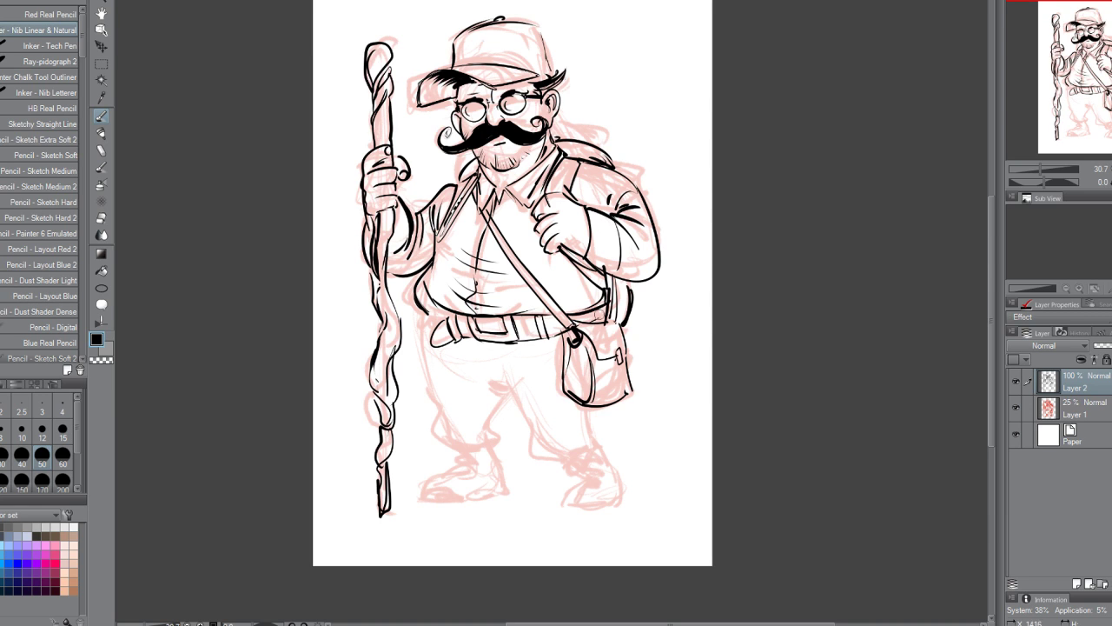
# - Ink the trouser legs from the belt down to the baggy gathered cuffs, including the crotch folds
pyautogui.moveTo(445, 309)
pyautogui.mouseDown()
pyautogui.moveTo(428, 323)
pyautogui.moveTo(442, 410)
pyautogui.moveTo(469, 421)
pyautogui.moveTo(455, 441)
pyautogui.moveTo(494, 438)
pyautogui.mouseUp()
pyautogui.moveTo(509, 387); pyautogui.dragTo(486, 429)
pyautogui.moveTo(490, 375)
pyautogui.mouseDown()
pyautogui.moveTo(515, 388)
pyautogui.moveTo(533, 449)
pyautogui.moveTo(596, 445)
pyautogui.moveTo(597, 420)
pyautogui.mouseUp()
# - Ink both boots with laces, toe caps, soles and heels beneath the trouser cuffs
pyautogui.moveTo(460, 445)
pyautogui.mouseDown()
pyautogui.moveTo(447, 450)
pyautogui.moveTo(471, 449)
pyautogui.moveTo(474, 463)
pyautogui.moveTo(457, 455)
pyautogui.moveTo(469, 472)
pyautogui.mouseUp()
pyautogui.moveTo(492, 434)
pyautogui.mouseDown()
pyautogui.moveTo(501, 494)
pyautogui.moveTo(422, 497)
pyautogui.moveTo(459, 466)
pyautogui.mouseUp()
pyautogui.moveTo(565, 456)
pyautogui.mouseDown()
pyautogui.moveTo(581, 477)
pyautogui.moveTo(572, 482)
pyautogui.moveTo(593, 475)
pyautogui.moveTo(582, 478)
pyautogui.moveTo(588, 462)
pyautogui.mouseUp()
pyautogui.moveTo(588, 461)
pyautogui.mouseDown()
pyautogui.moveTo(599, 470)
pyautogui.moveTo(577, 476)
pyautogui.mouseUp()
pyautogui.moveTo(580, 473); pyautogui.dragTo(564, 511)
pyautogui.moveTo(567, 501); pyautogui.dragTo(619, 501)
pyautogui.moveTo(598, 446)
pyautogui.mouseDown()
pyautogui.moveTo(617, 494)
pyautogui.moveTo(612, 474)
pyautogui.mouseUp()
pyautogui.moveTo(606, 466); pyautogui.dragTo(617, 508)
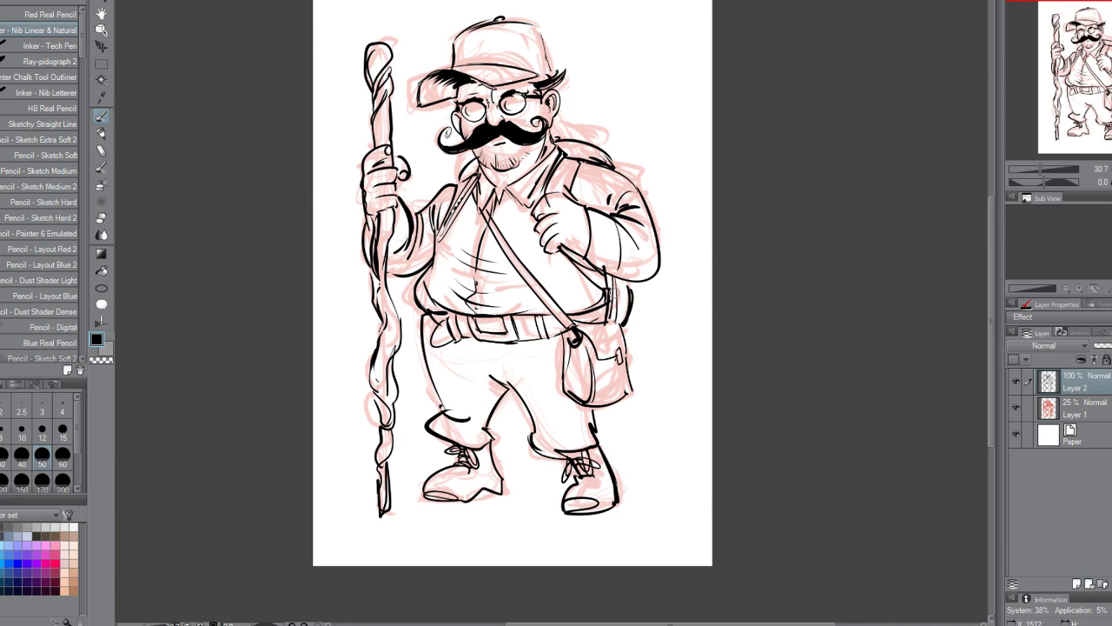
# - Add detail lines to the backpack straps, and ink side creases on the shirt and trouser leg
pyautogui.moveTo(614, 278); pyautogui.dragTo(614, 306)
pyautogui.moveTo(557, 196)
pyautogui.mouseDown()
pyautogui.moveTo(569, 163)
pyautogui.moveTo(551, 158)
pyautogui.mouseUp()
pyautogui.hotkey('ctrl', 'z')
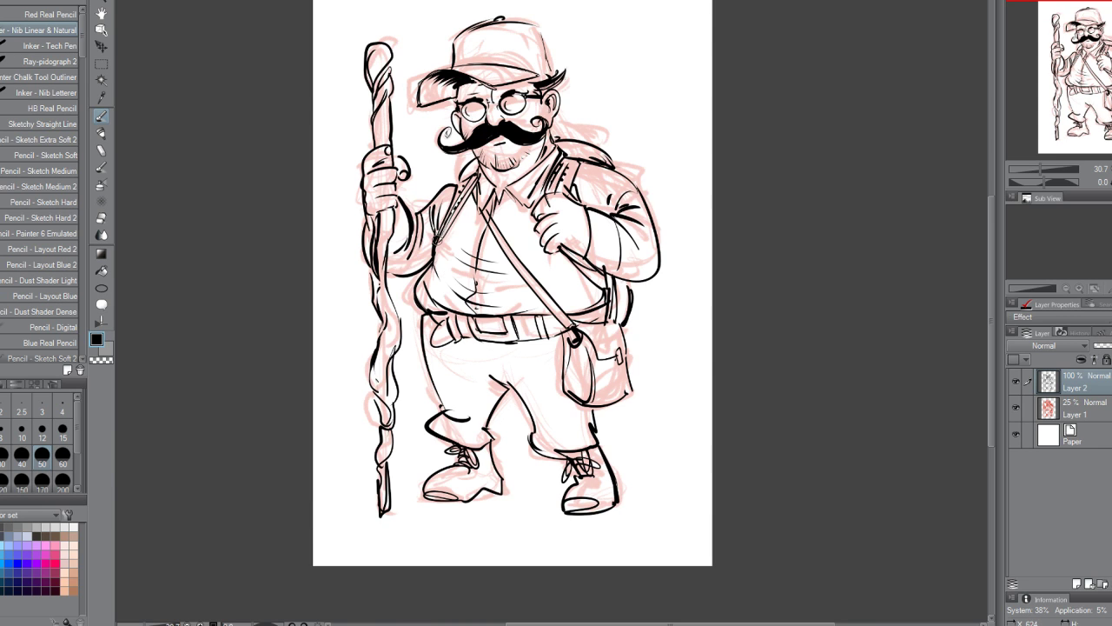
pyautogui.moveTo(437, 241); pyautogui.dragTo(454, 280)
pyautogui.moveTo(441, 335)
pyautogui.mouseDown()
pyautogui.moveTo(459, 410)
pyautogui.moveTo(453, 440)
pyautogui.mouseUp()
# - Mirror the view and thicken the boot heels and soles and the backpack's edges
pyautogui.press('h')
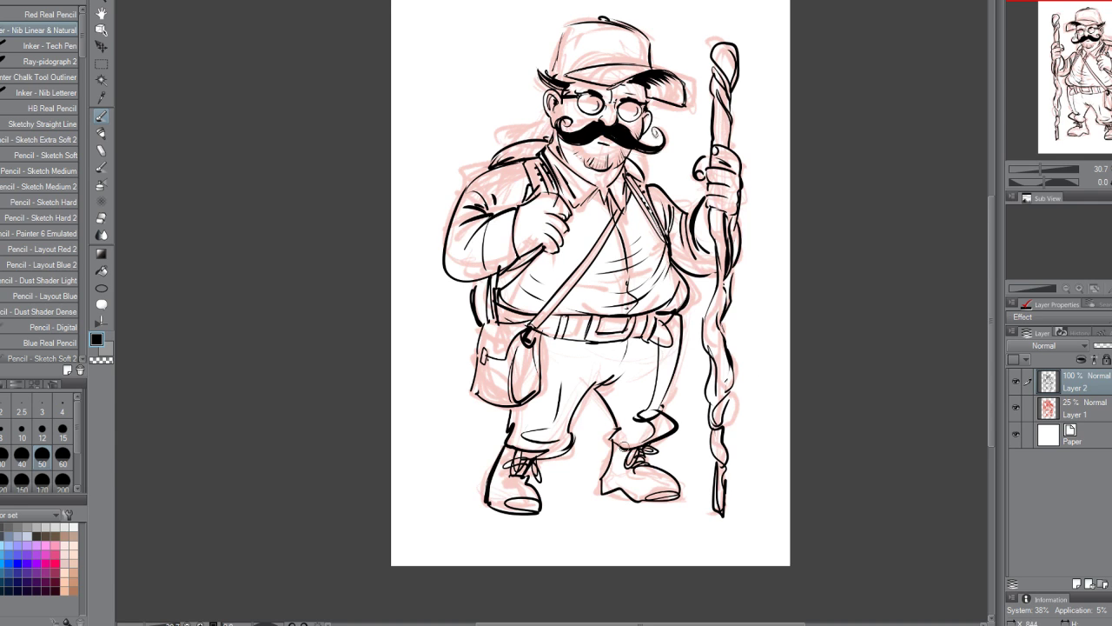
pyautogui.moveTo(600, 484)
pyautogui.mouseDown()
pyautogui.moveTo(622, 496)
pyautogui.moveTo(612, 492)
pyautogui.mouseUp()
pyautogui.moveTo(488, 488); pyautogui.dragTo(499, 507)
pyautogui.moveTo(475, 291); pyautogui.dragTo(477, 319)
pyautogui.moveTo(526, 160); pyautogui.dragTo(544, 148)
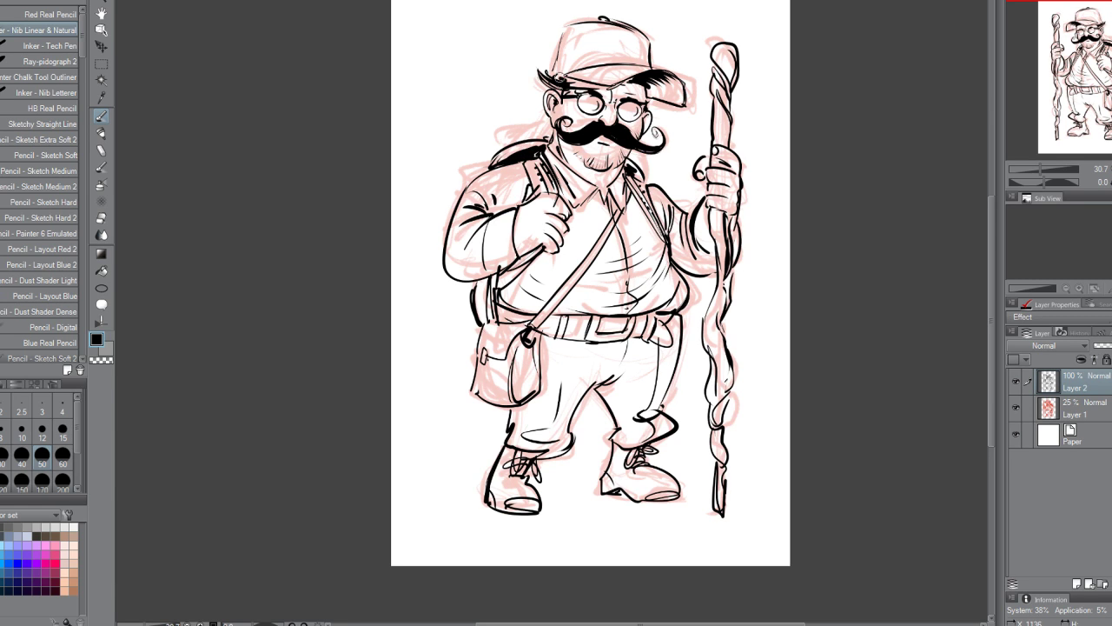
# - Draw an oval emblem on the cap's front, touch up the brim's edge and restore the unmirrored view
pyautogui.moveTo(640, 37)
pyautogui.mouseDown()
pyautogui.moveTo(602, 34)
pyautogui.moveTo(642, 46)
pyautogui.moveTo(618, 59)
pyautogui.mouseUp()
pyautogui.moveTo(686, 92); pyautogui.dragTo(680, 103)
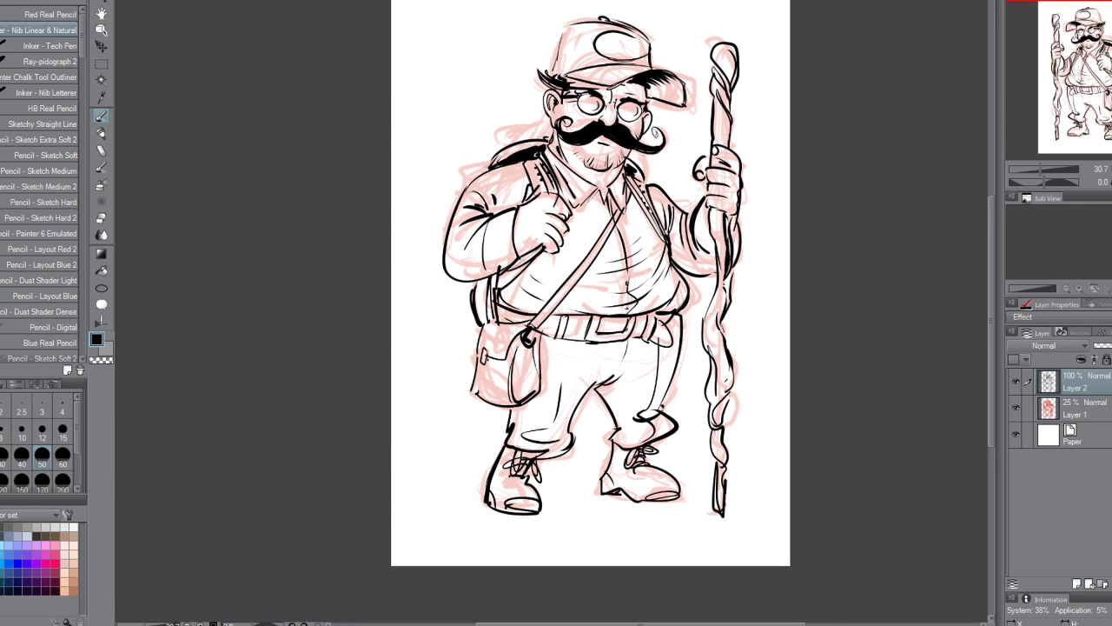
pyautogui.click(1111, 183)
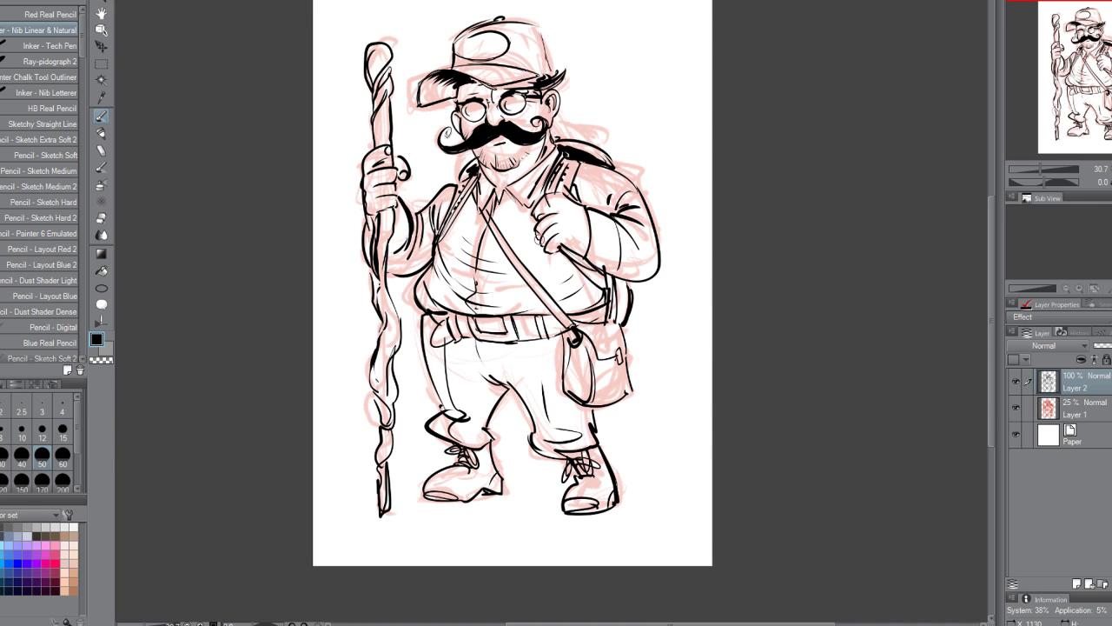
# - Fill the belt, backpack and backpack straps with solid black, and strengthen the lines of the chest hand
pyautogui.moveTo(560, 198)
pyautogui.mouseDown()
pyautogui.moveTo(567, 228)
pyautogui.moveTo(582, 231)
pyautogui.mouseUp()
pyautogui.moveTo(571, 337); pyautogui.dragTo(581, 342)
pyautogui.moveTo(437, 314)
pyautogui.mouseDown()
pyautogui.moveTo(449, 341)
pyautogui.moveTo(478, 318)
pyautogui.moveTo(514, 320)
pyautogui.moveTo(540, 337)
pyautogui.moveTo(528, 342)
pyautogui.mouseUp()
pyautogui.moveTo(544, 315)
pyautogui.mouseDown()
pyautogui.moveTo(555, 337)
pyautogui.moveTo(602, 311)
pyautogui.mouseUp()
pyautogui.moveTo(562, 151)
pyautogui.mouseDown()
pyautogui.moveTo(579, 141)
pyautogui.moveTo(611, 162)
pyautogui.mouseUp()
pyautogui.moveTo(464, 176); pyautogui.dragTo(474, 164)
pyautogui.moveTo(622, 287)
pyautogui.mouseDown()
pyautogui.moveTo(620, 322)
pyautogui.moveTo(624, 306)
pyautogui.mouseUp()
pyautogui.moveTo(447, 231)
pyautogui.mouseDown()
pyautogui.moveTo(475, 186)
pyautogui.moveTo(454, 219)
pyautogui.mouseUp()
pyautogui.moveTo(461, 211); pyautogui.dragTo(438, 247)
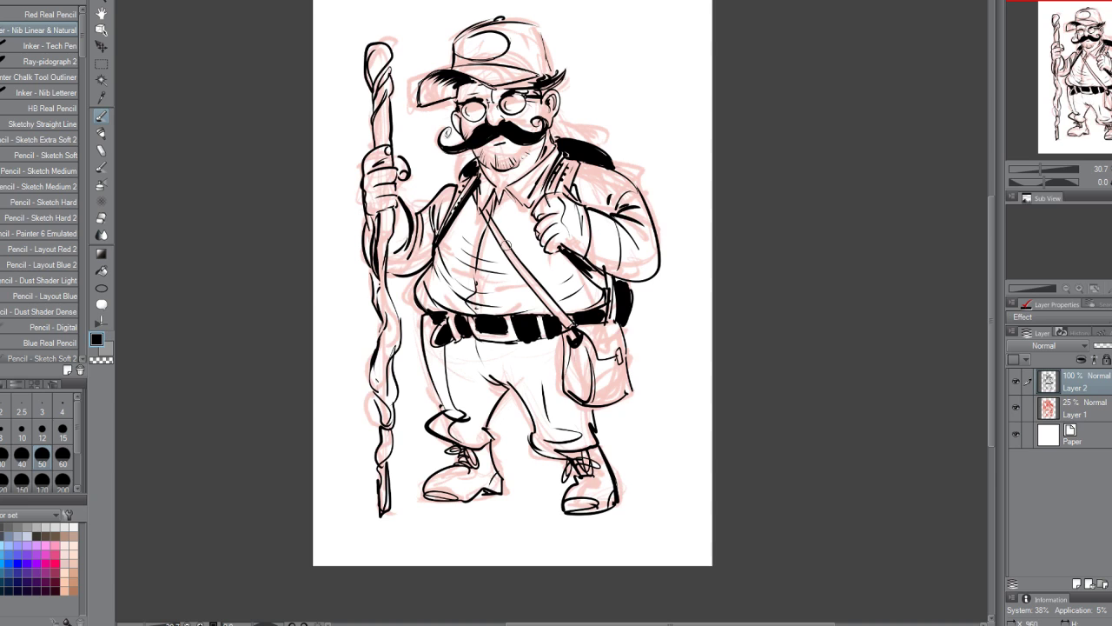
# - Thicken the satchel strap's edge, and add accent lines to the glasses' bridge and the cap's back seam
pyautogui.moveTo(564, 320); pyautogui.dragTo(513, 259)
pyautogui.moveTo(486, 104); pyautogui.dragTo(501, 99)
pyautogui.moveTo(538, 29); pyautogui.dragTo(551, 77)
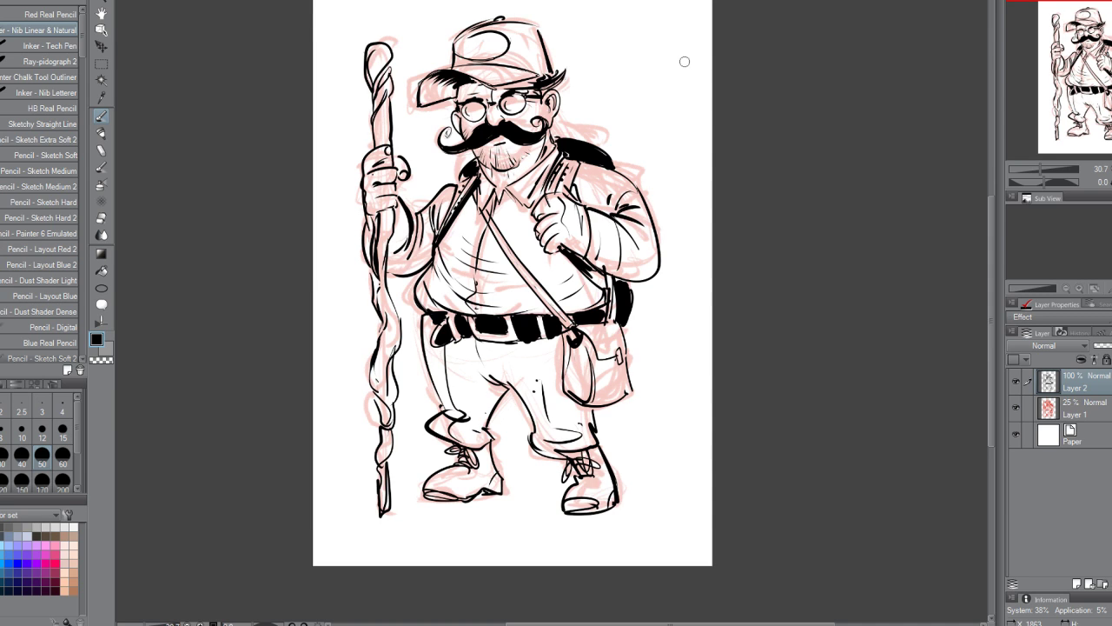
# - Set Layer 2 to Multiply blending and draw fine white hair strands through the black moustache
pyautogui.click(1102, 400)
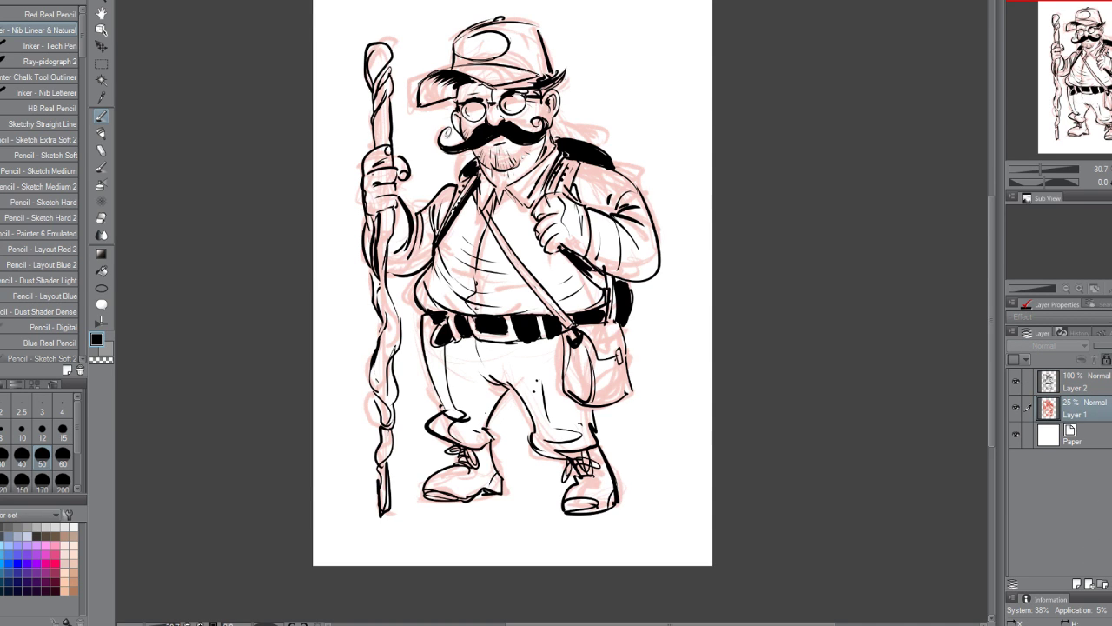
pyautogui.click(1090, 383)
pyautogui.click(73, 526)
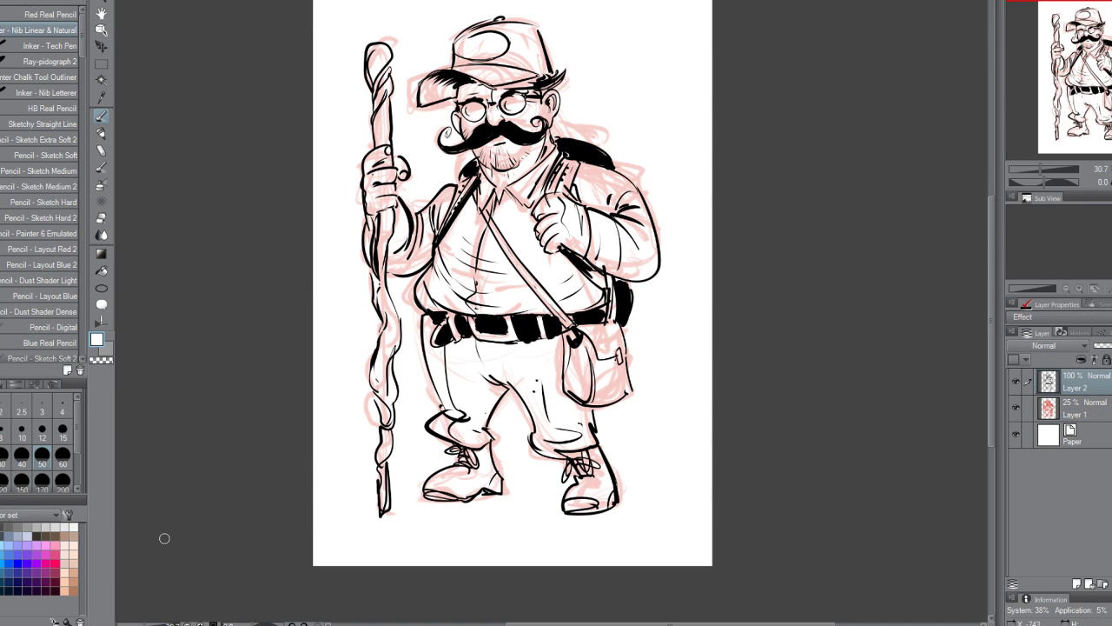
pyautogui.click(1047, 345)
pyautogui.click(1045, 377)
pyautogui.moveTo(486, 128)
pyautogui.mouseDown()
pyautogui.moveTo(462, 152)
pyautogui.moveTo(516, 130)
pyautogui.moveTo(538, 143)
pyautogui.mouseUp()
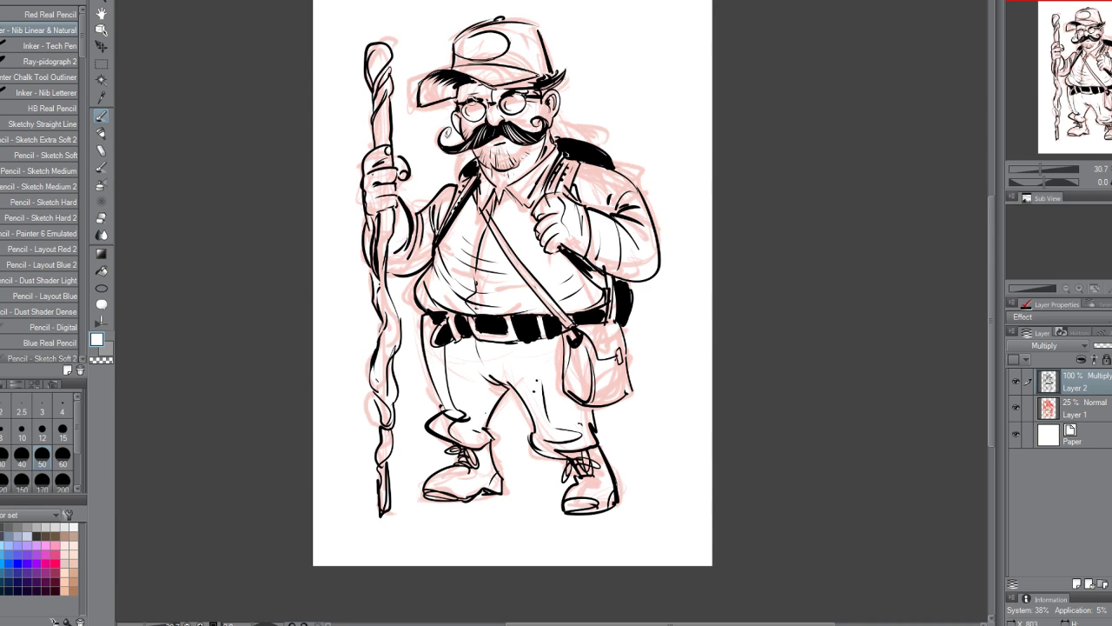
# - Draw fine white highlight lines over the black areas of the side hair, backpack, straps, belt, moustache and cap brim
pyautogui.moveTo(538, 86); pyautogui.dragTo(561, 78)
pyautogui.moveTo(439, 242); pyautogui.dragTo(474, 180)
pyautogui.moveTo(623, 284); pyautogui.dragTo(629, 311)
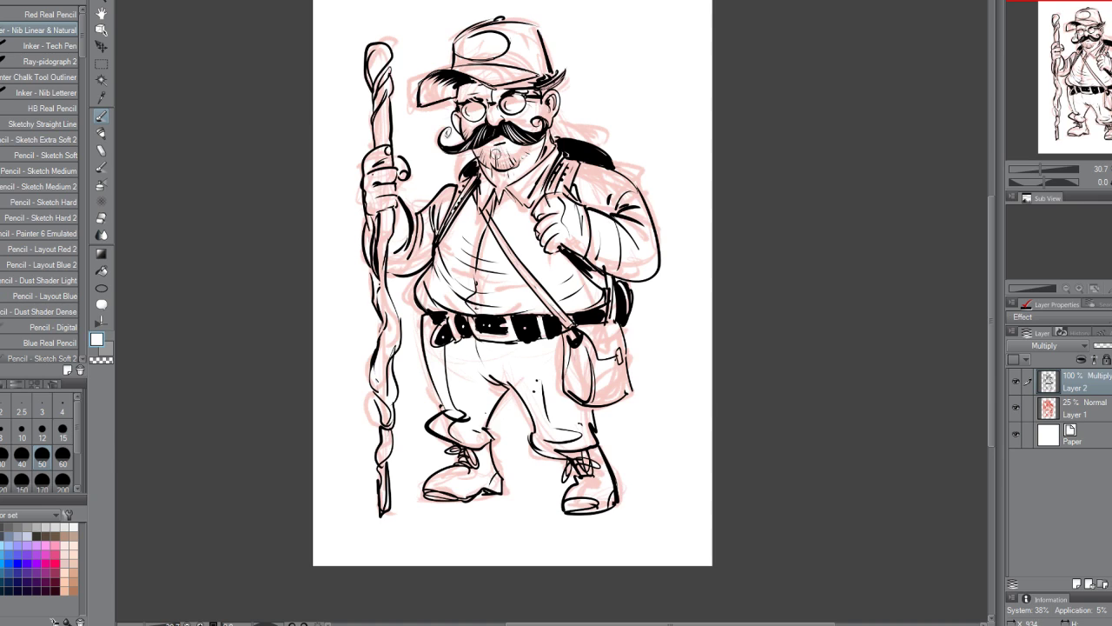
pyautogui.moveTo(460, 146); pyautogui.dragTo(447, 142)
pyautogui.moveTo(556, 134); pyautogui.dragTo(560, 157)
pyautogui.moveTo(474, 160); pyautogui.dragTo(462, 178)
pyautogui.moveTo(434, 74); pyautogui.dragTo(417, 98)
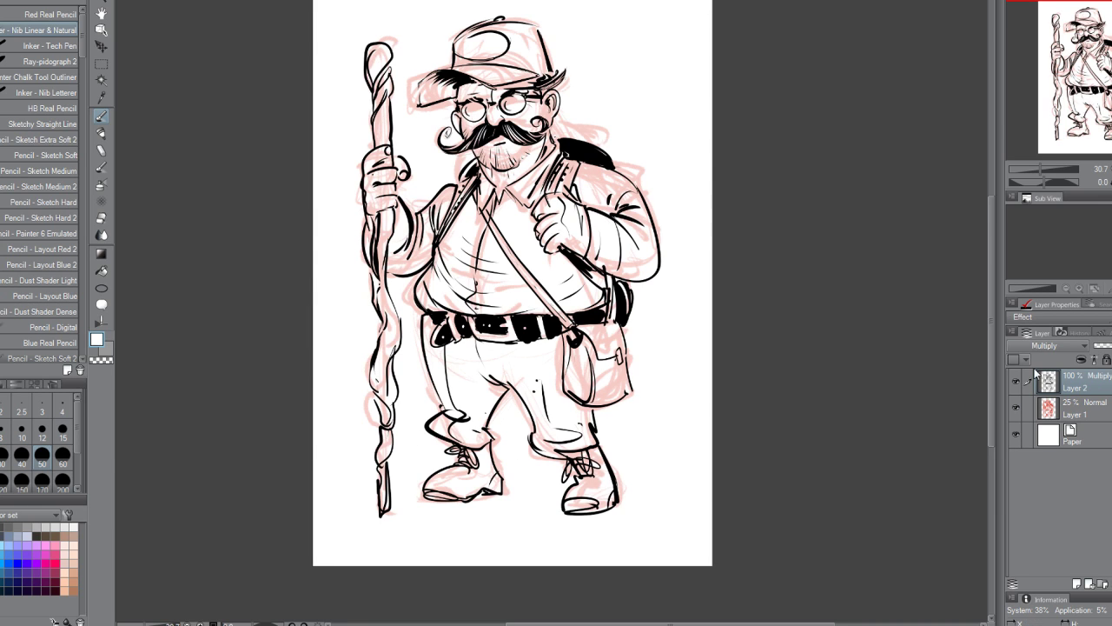
# - Switch the drawing colour back to black and add a new layer directly above Layer 1
pyautogui.press('x')
pyautogui.click(1078, 409)
pyautogui.click(1077, 583)
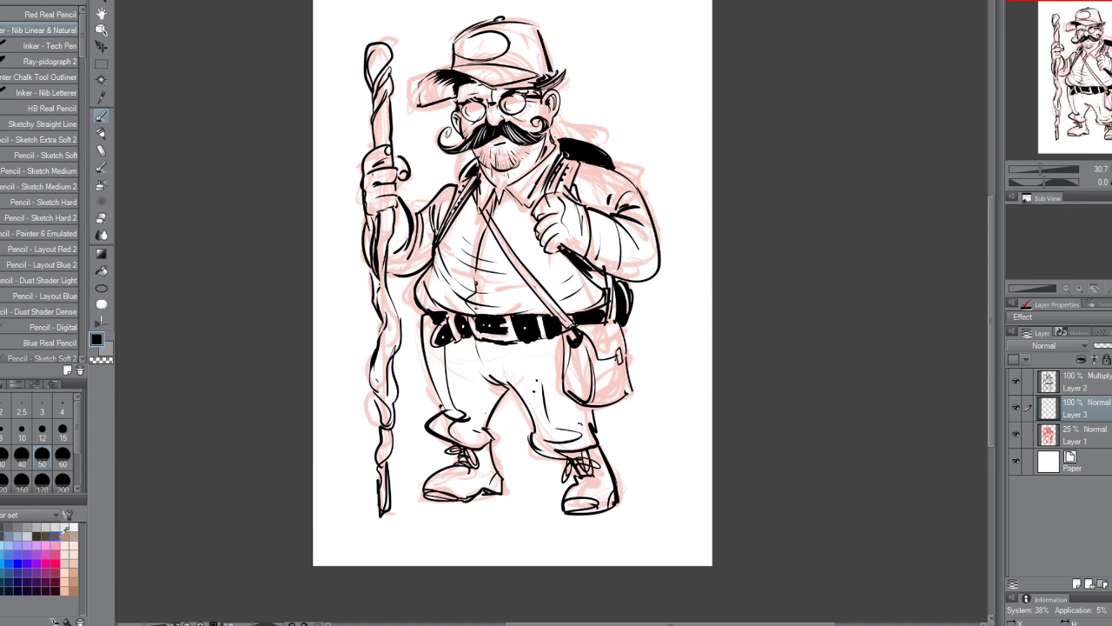
# - Outline the trousers' inner edges in dark brown on the new layer and fill the enclosed area with the same colour
pyautogui.click(55, 535)
pyautogui.moveTo(455, 380)
pyautogui.mouseDown()
pyautogui.moveTo(459, 411)
pyautogui.moveTo(426, 319)
pyautogui.moveTo(447, 405)
pyautogui.moveTo(430, 424)
pyautogui.moveTo(465, 443)
pyautogui.moveTo(489, 436)
pyautogui.moveTo(511, 383)
pyautogui.moveTo(561, 457)
pyautogui.moveTo(552, 447)
pyautogui.moveTo(589, 419)
pyautogui.moveTo(556, 389)
pyautogui.moveTo(551, 337)
pyautogui.moveTo(433, 349)
pyautogui.mouseUp()
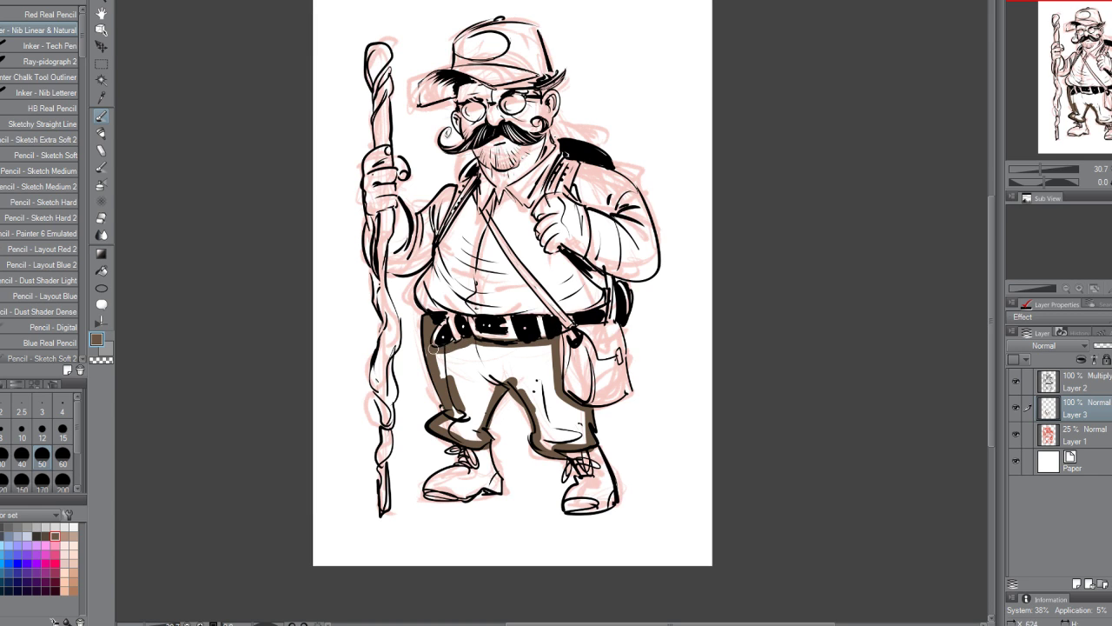
pyautogui.click(101, 270)
pyautogui.click(473, 391)
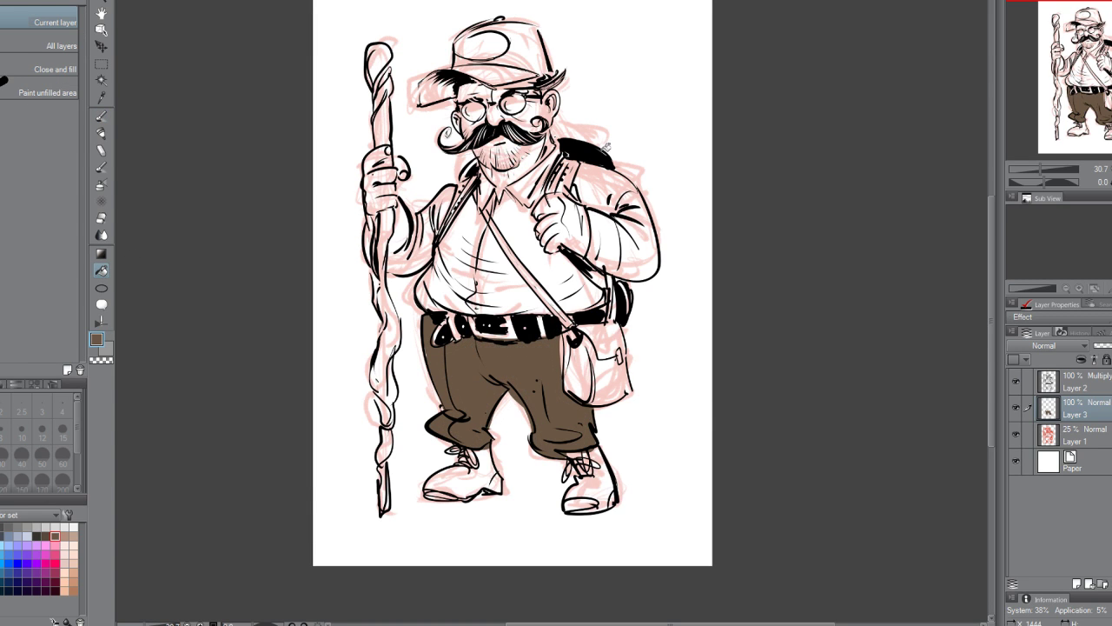
# - Outline the shirt's body, collar and sleeves in light brown and fill the enclosed areas with the same colour
pyautogui.press('p')
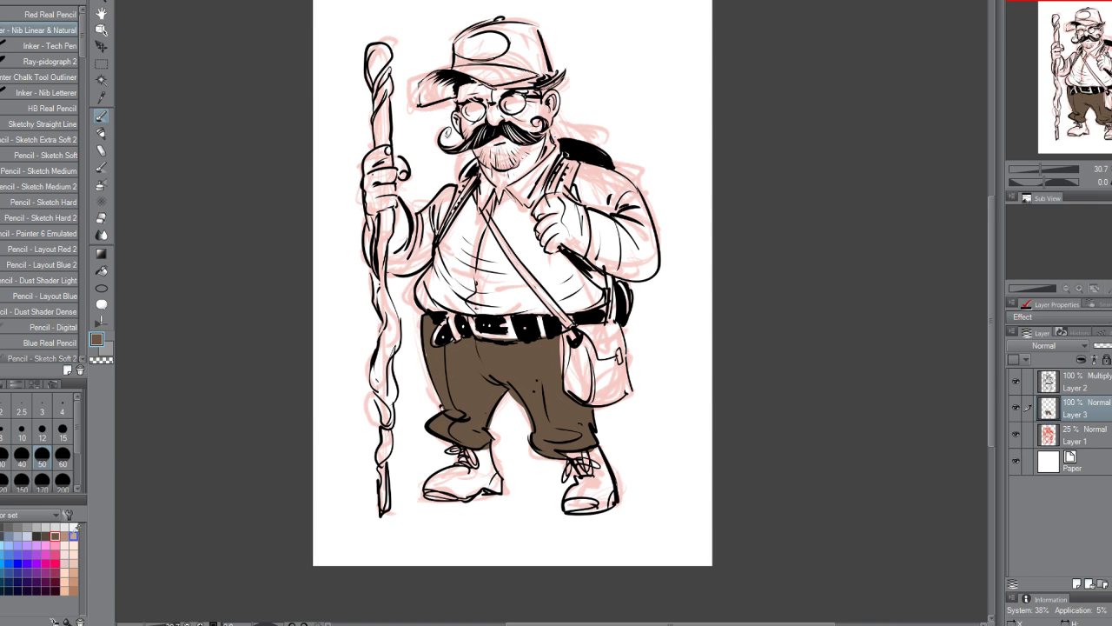
pyautogui.click(64, 536)
pyautogui.moveTo(451, 266)
pyautogui.mouseDown()
pyautogui.moveTo(452, 301)
pyautogui.moveTo(434, 262)
pyautogui.moveTo(476, 188)
pyautogui.moveTo(519, 186)
pyautogui.moveTo(549, 158)
pyautogui.moveTo(535, 242)
pyautogui.moveTo(567, 310)
pyautogui.moveTo(433, 302)
pyautogui.moveTo(422, 254)
pyautogui.moveTo(387, 268)
pyautogui.moveTo(398, 215)
pyautogui.moveTo(421, 220)
pyautogui.moveTo(445, 189)
pyautogui.mouseUp()
pyautogui.moveTo(367, 228); pyautogui.dragTo(370, 259)
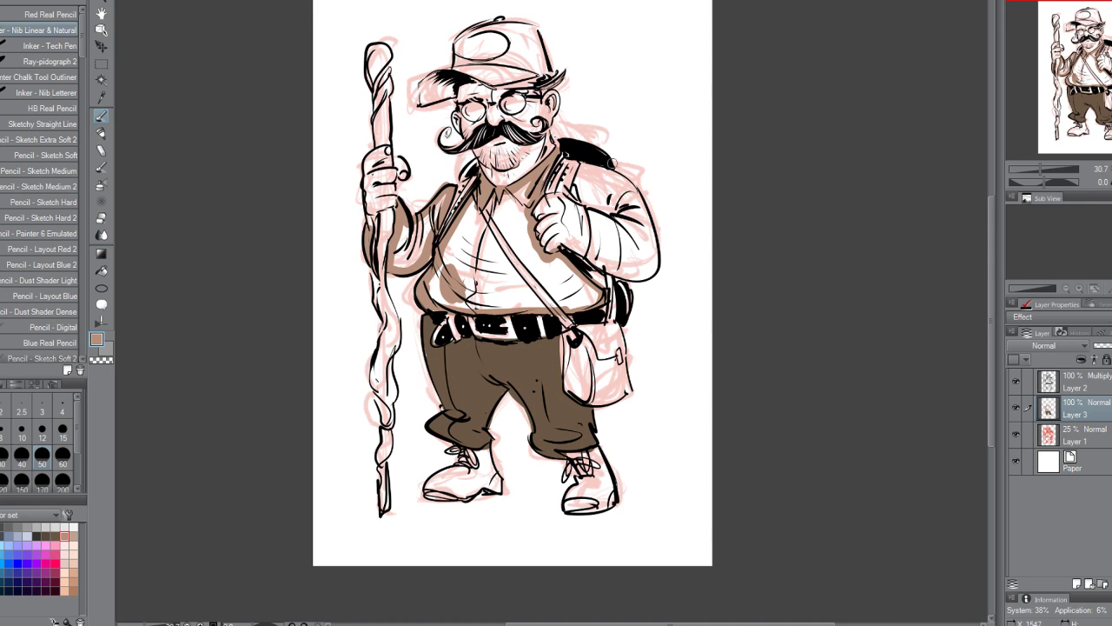
pyautogui.moveTo(613, 163)
pyautogui.mouseDown()
pyautogui.moveTo(570, 183)
pyautogui.moveTo(593, 218)
pyautogui.moveTo(599, 265)
pyautogui.moveTo(641, 274)
pyautogui.moveTo(659, 256)
pyautogui.moveTo(628, 180)
pyautogui.mouseUp()
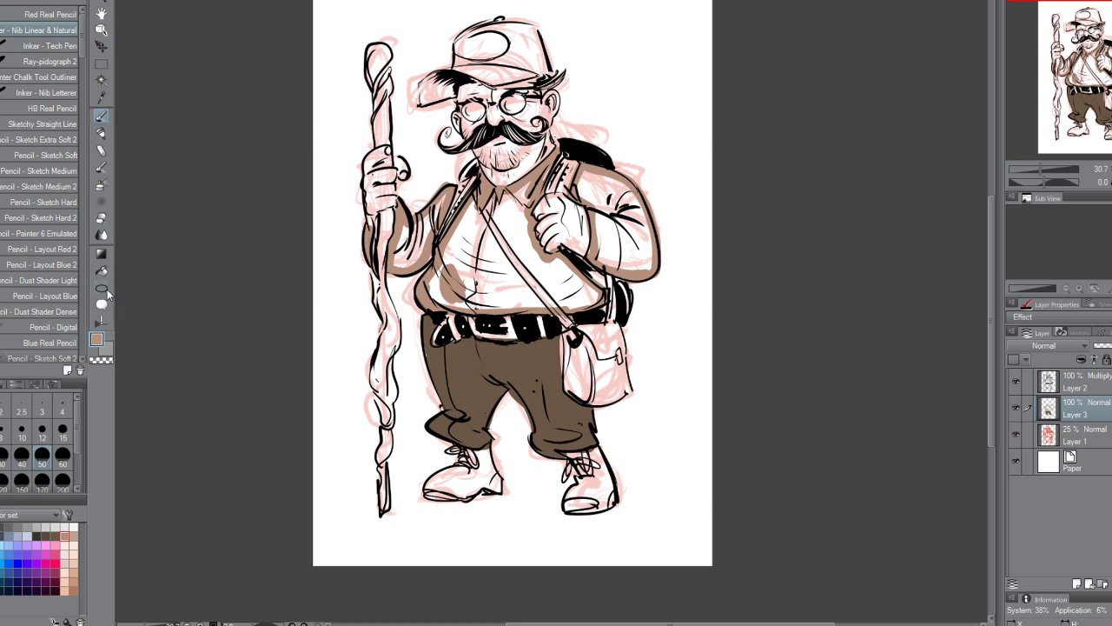
pyautogui.click(100, 271)
pyautogui.click(491, 273)
pyautogui.click(426, 231)
pyautogui.click(622, 198)
pyautogui.click(450, 280)
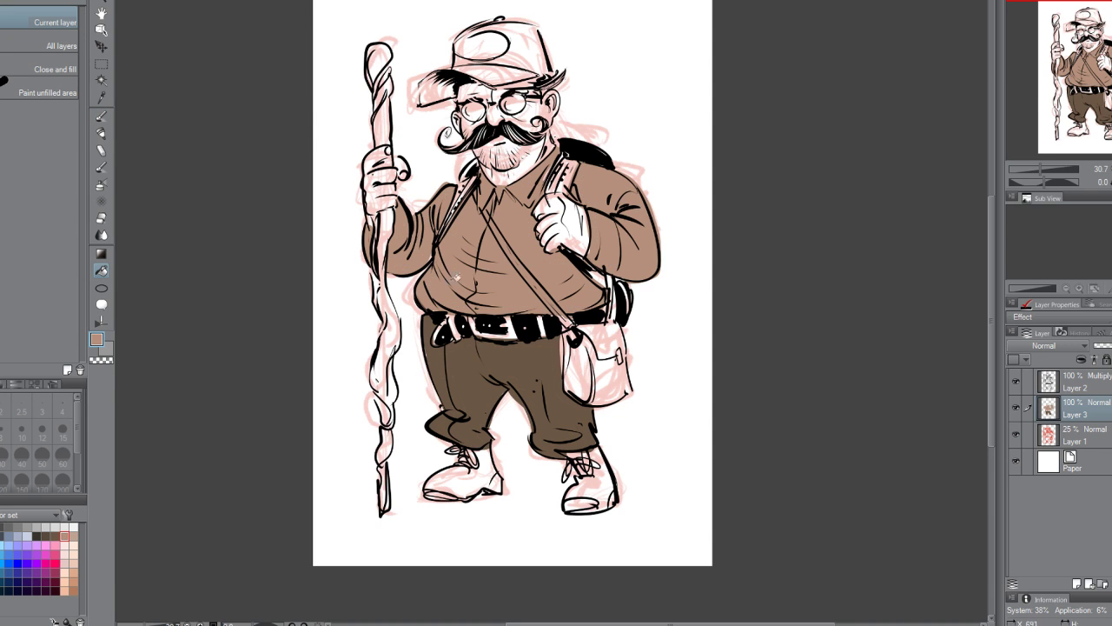
# - Paint and fill the cap with dark olive green, and lower the colour layer's opacity to 85%
pyautogui.press('p')
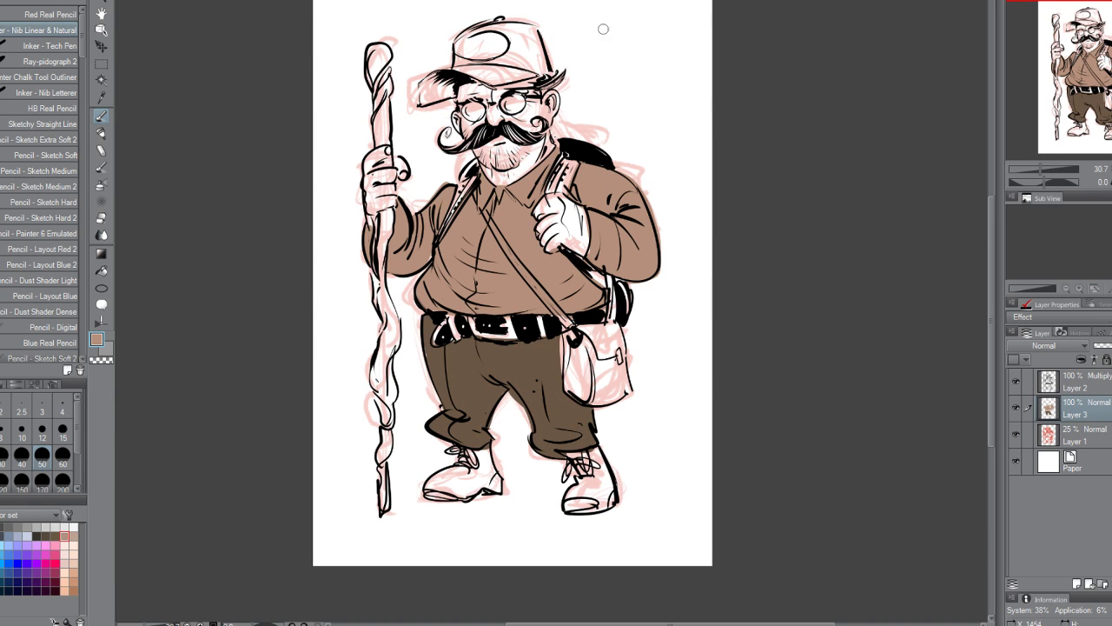
pyautogui.click(3, 581)
pyautogui.moveTo(492, 60)
pyautogui.mouseDown()
pyautogui.moveTo(518, 58)
pyautogui.moveTo(491, 80)
pyautogui.moveTo(452, 72)
pyautogui.moveTo(461, 31)
pyautogui.moveTo(525, 26)
pyautogui.moveTo(539, 78)
pyautogui.moveTo(532, 68)
pyautogui.moveTo(428, 97)
pyautogui.moveTo(434, 75)
pyautogui.mouseUp()
pyautogui.click(101, 270)
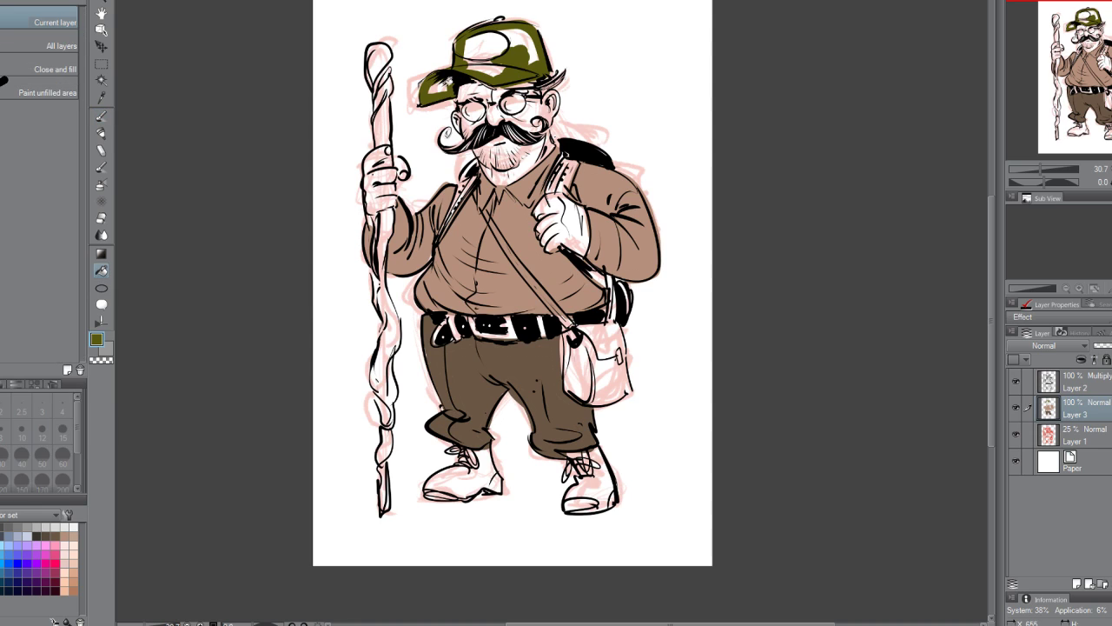
pyautogui.click(512, 52)
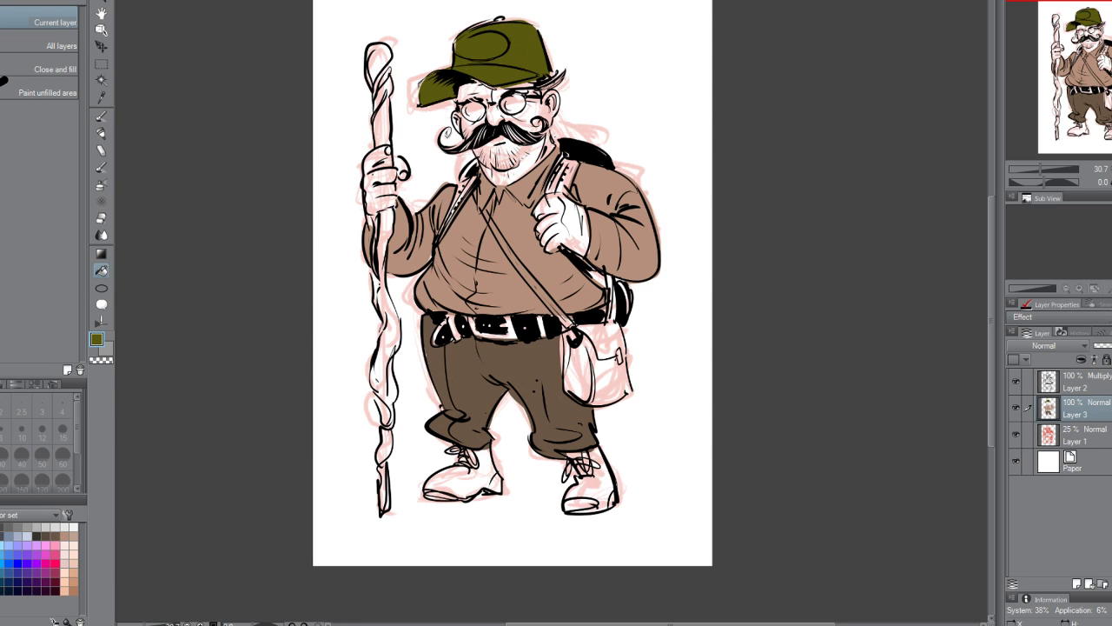
pyautogui.moveTo(1111, 346); pyautogui.dragTo(1108, 346)
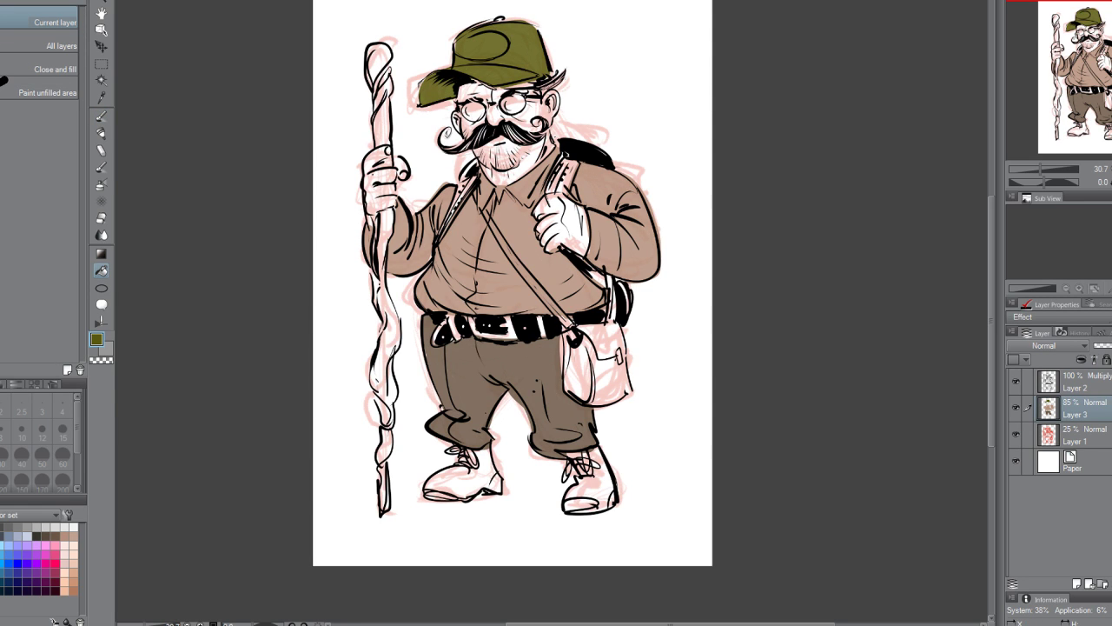
# - Refill the cap's crown, emblem and brim with a lighter olive green
pyautogui.click(499, 47)
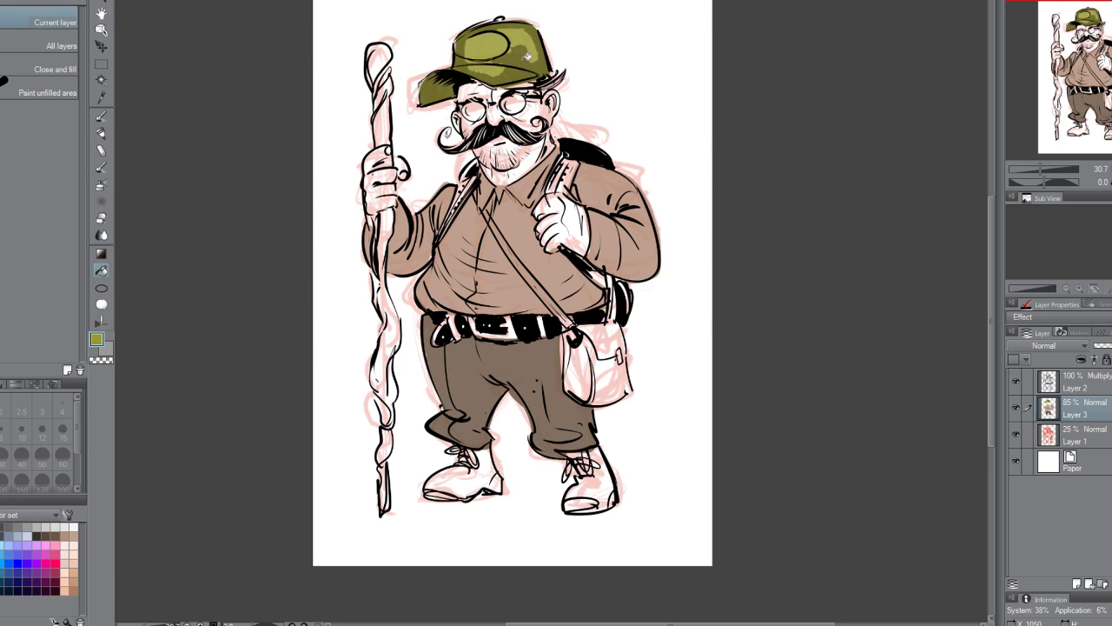
pyautogui.click(529, 55)
pyautogui.click(438, 87)
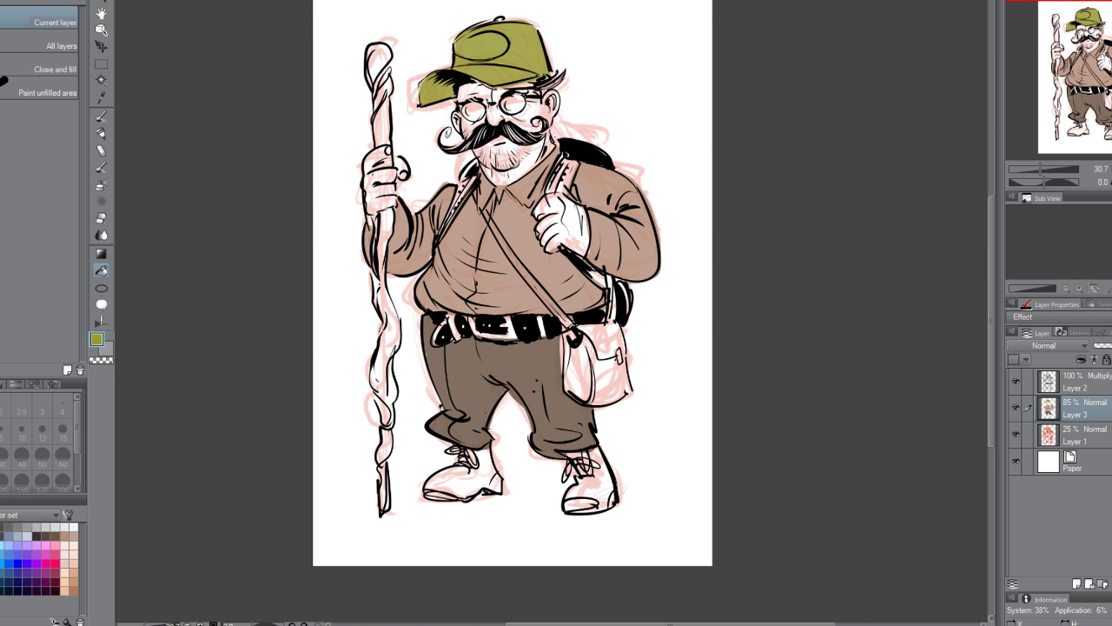
# - Mix a light green of red 174, green 200, blue 115 and refill the cap with it
pyautogui.click(95, 340)
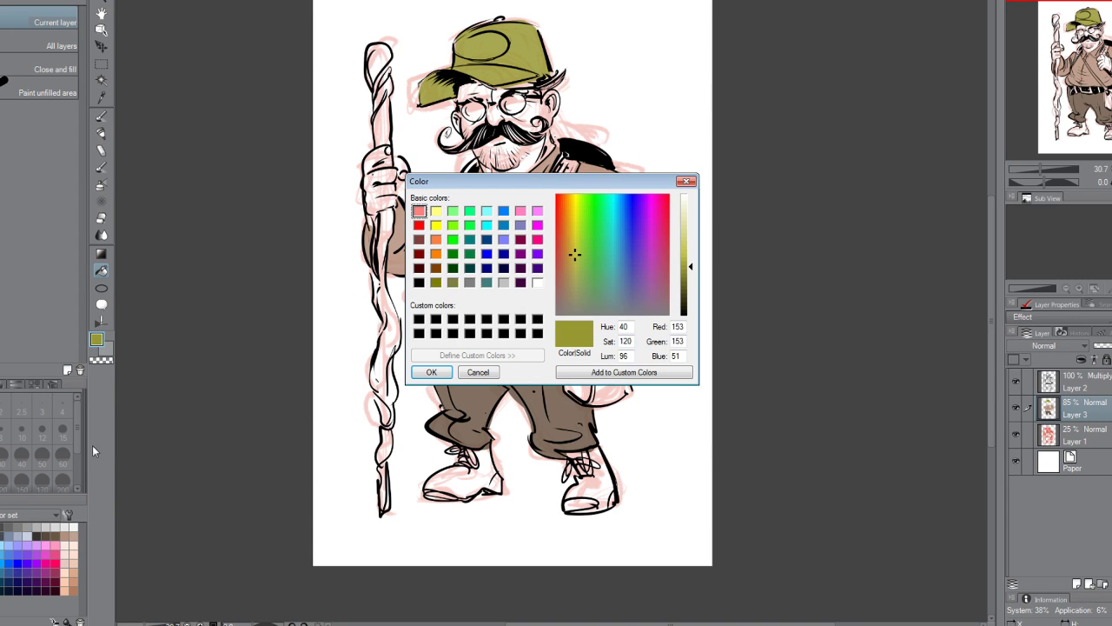
pyautogui.moveTo(692, 266); pyautogui.dragTo(690, 243)
pyautogui.click(580, 263)
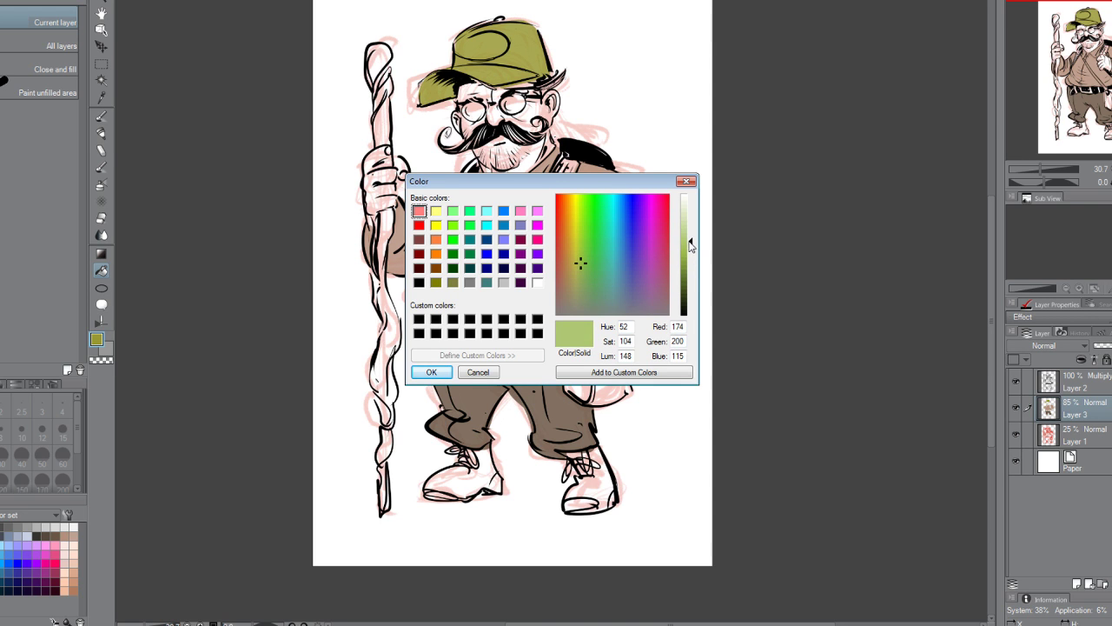
pyautogui.click(432, 371)
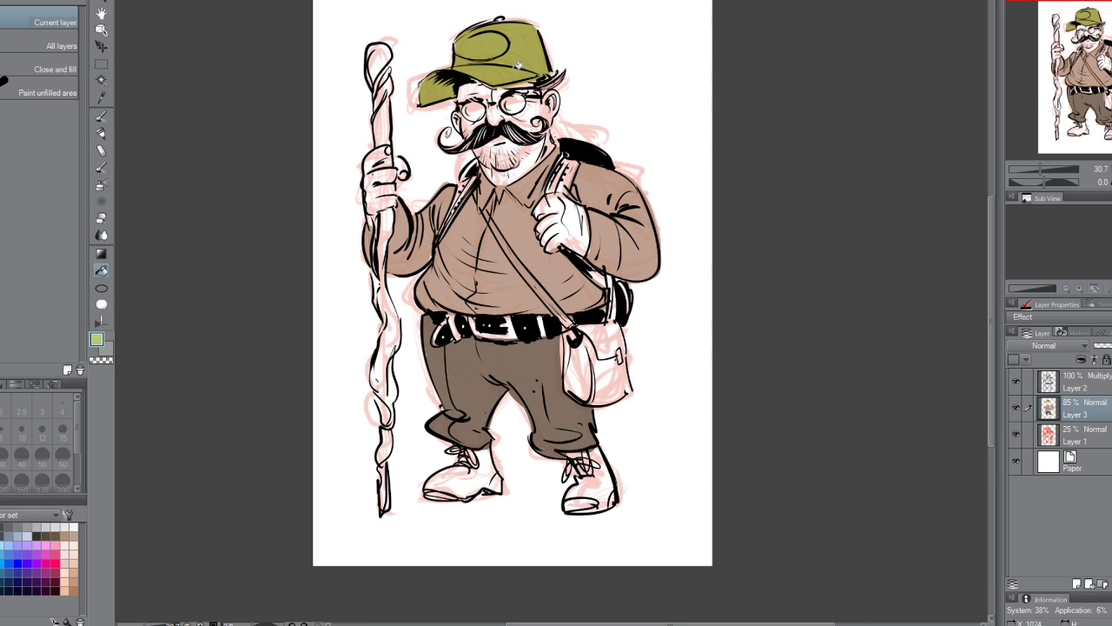
pyautogui.click(500, 58)
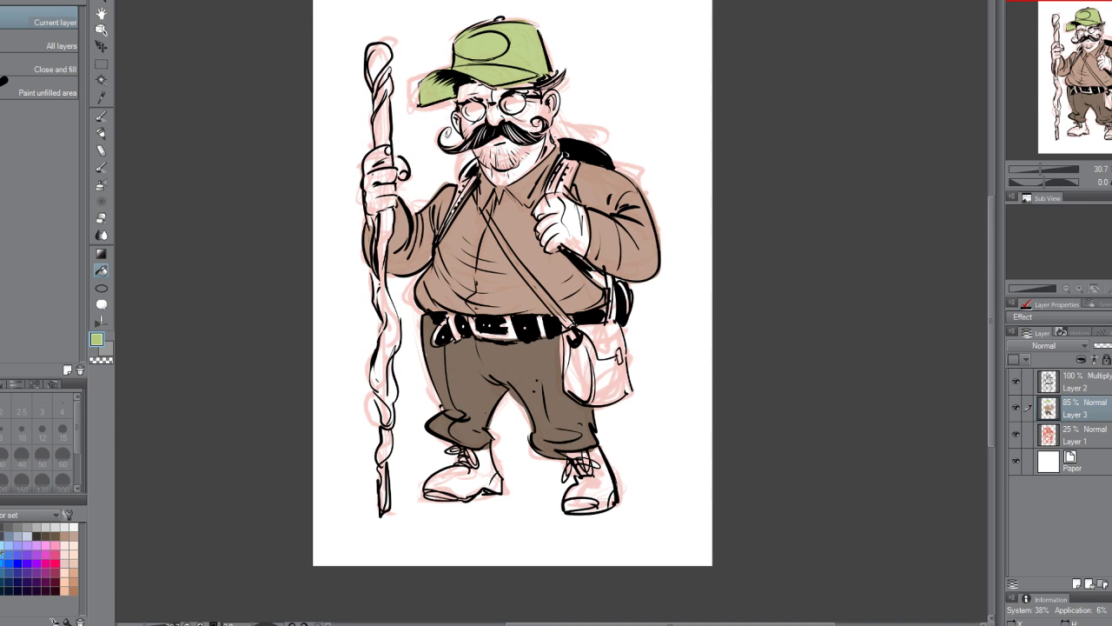
# - Refill the whole cap with golden brown
pyautogui.click(2, 583)
pyautogui.click(546, 48)
pyautogui.click(528, 54)
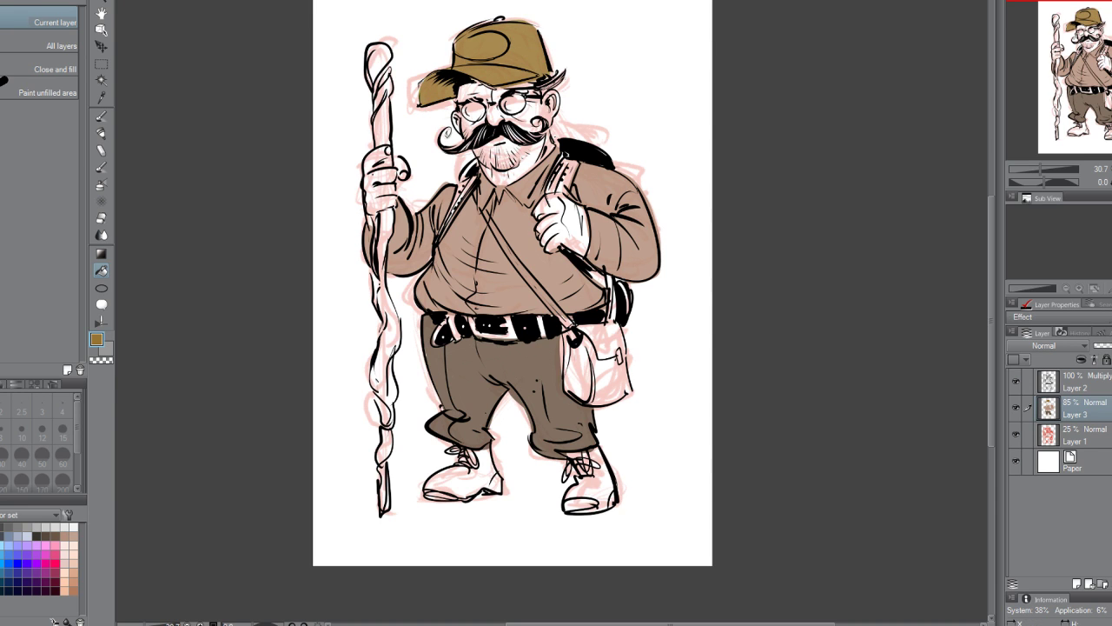
# - Paint the face, ear, neck and both hands in a light peach skin tone, filling the remaining gaps
pyautogui.press('p')
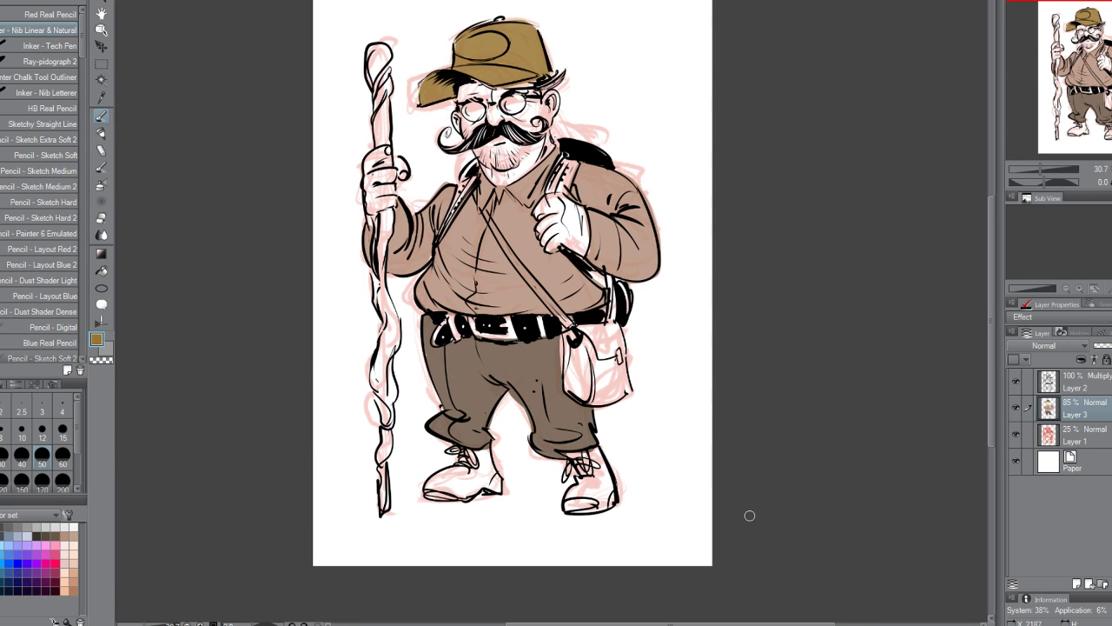
pyautogui.click(75, 562)
pyautogui.moveTo(461, 113)
pyautogui.mouseDown()
pyautogui.moveTo(465, 87)
pyautogui.moveTo(483, 89)
pyautogui.moveTo(455, 127)
pyautogui.mouseUp()
pyautogui.moveTo(485, 163)
pyautogui.mouseDown()
pyautogui.moveTo(501, 194)
pyautogui.moveTo(548, 148)
pyautogui.moveTo(549, 100)
pyautogui.moveTo(488, 92)
pyautogui.mouseUp()
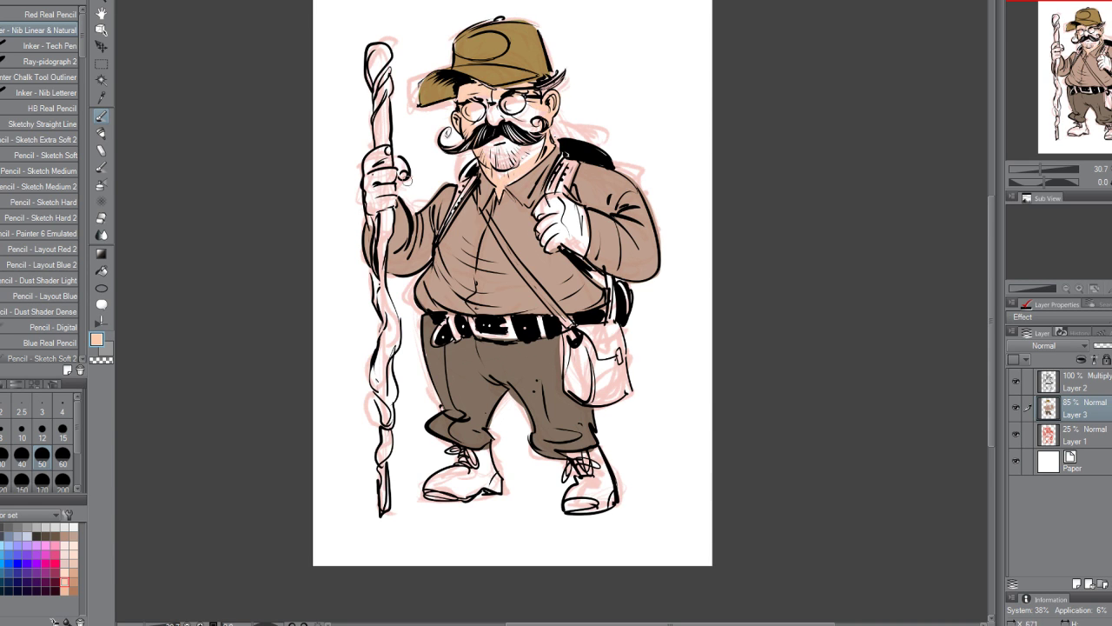
pyautogui.moveTo(405, 174)
pyautogui.mouseDown()
pyautogui.moveTo(381, 154)
pyautogui.moveTo(371, 221)
pyautogui.moveTo(388, 194)
pyautogui.moveTo(368, 179)
pyautogui.moveTo(401, 168)
pyautogui.mouseUp()
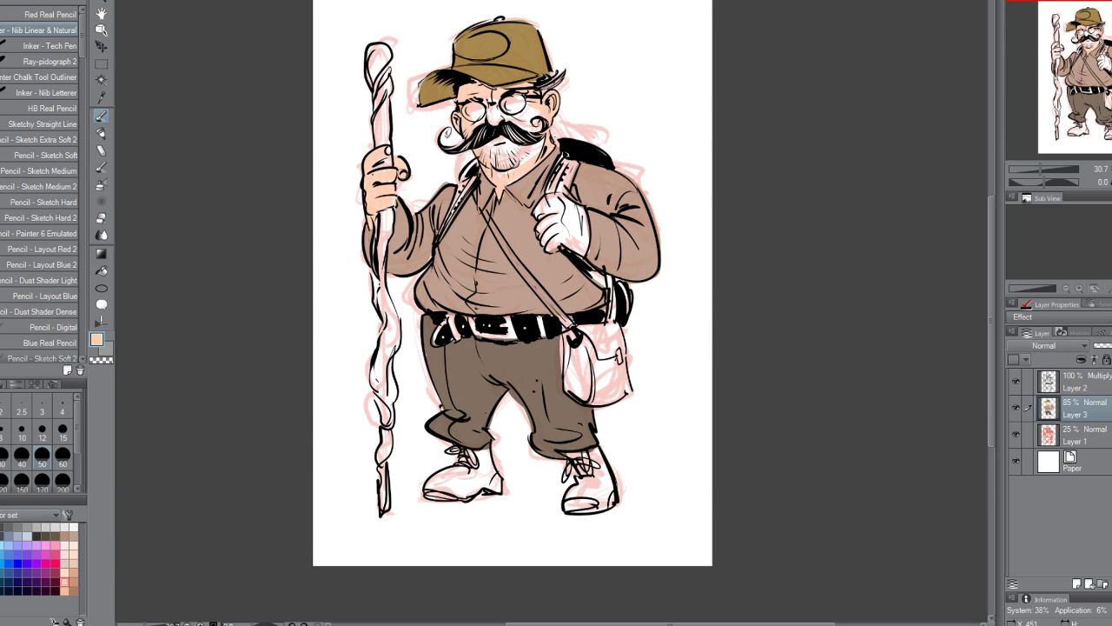
pyautogui.moveTo(539, 210)
pyautogui.mouseDown()
pyautogui.moveTo(543, 228)
pyautogui.moveTo(584, 244)
pyautogui.moveTo(565, 198)
pyautogui.mouseUp()
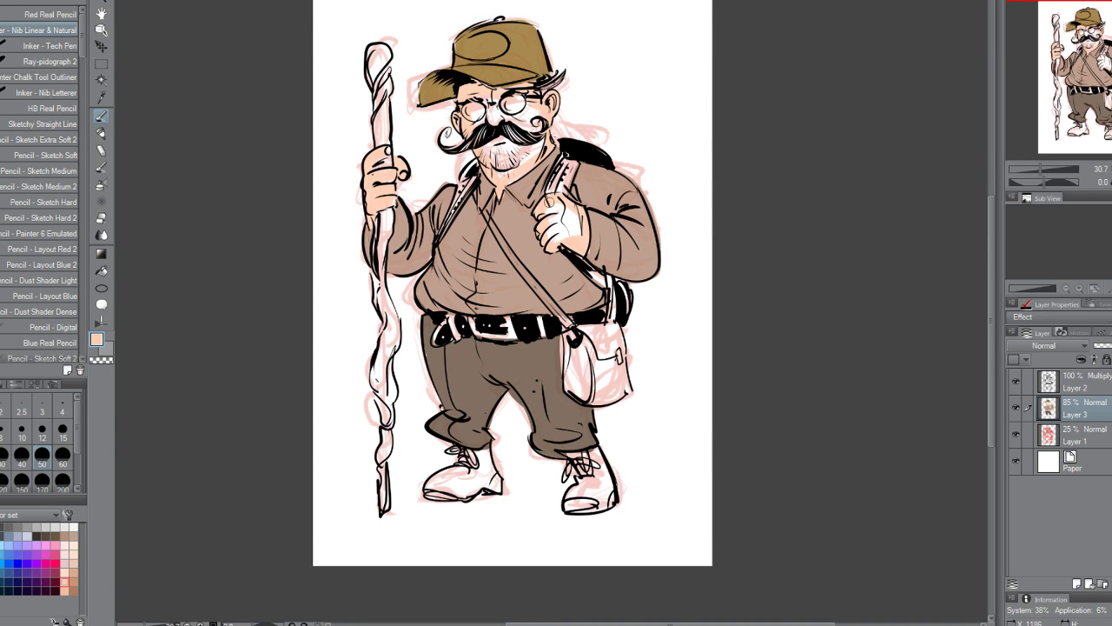
pyautogui.click(101, 271)
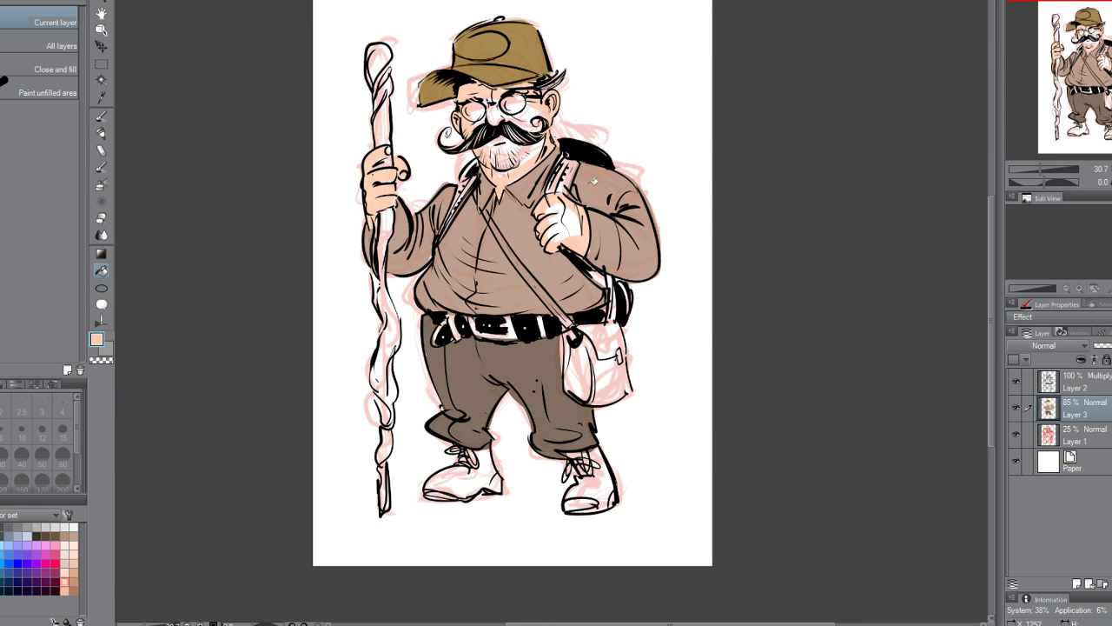
pyautogui.click(575, 218)
pyautogui.click(525, 111)
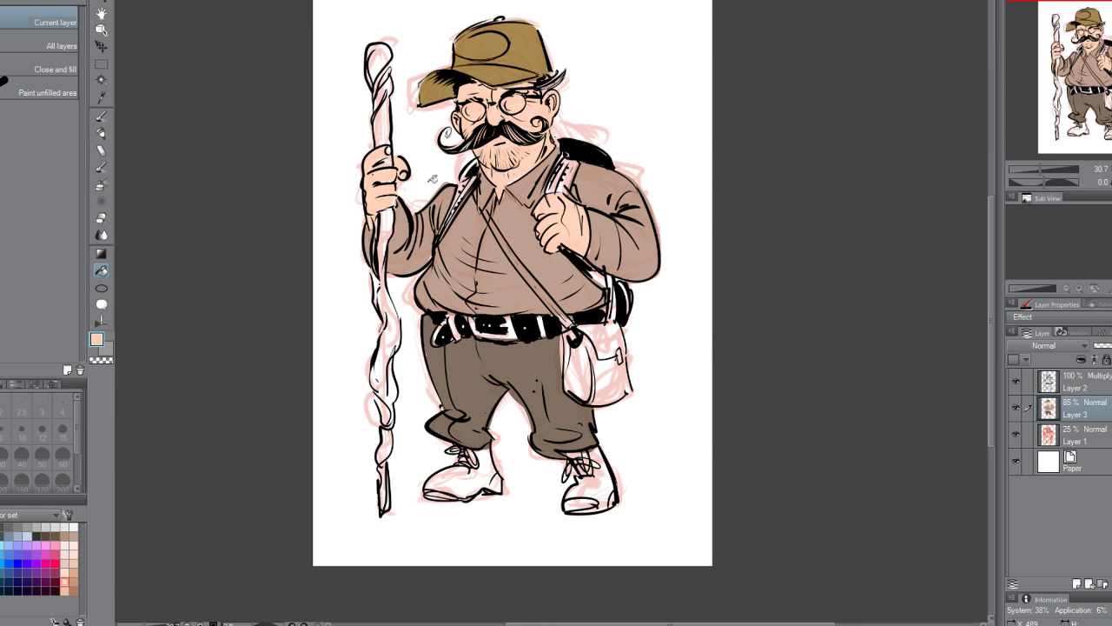
# - Paint both lenses of the glasses white
pyautogui.press('p')
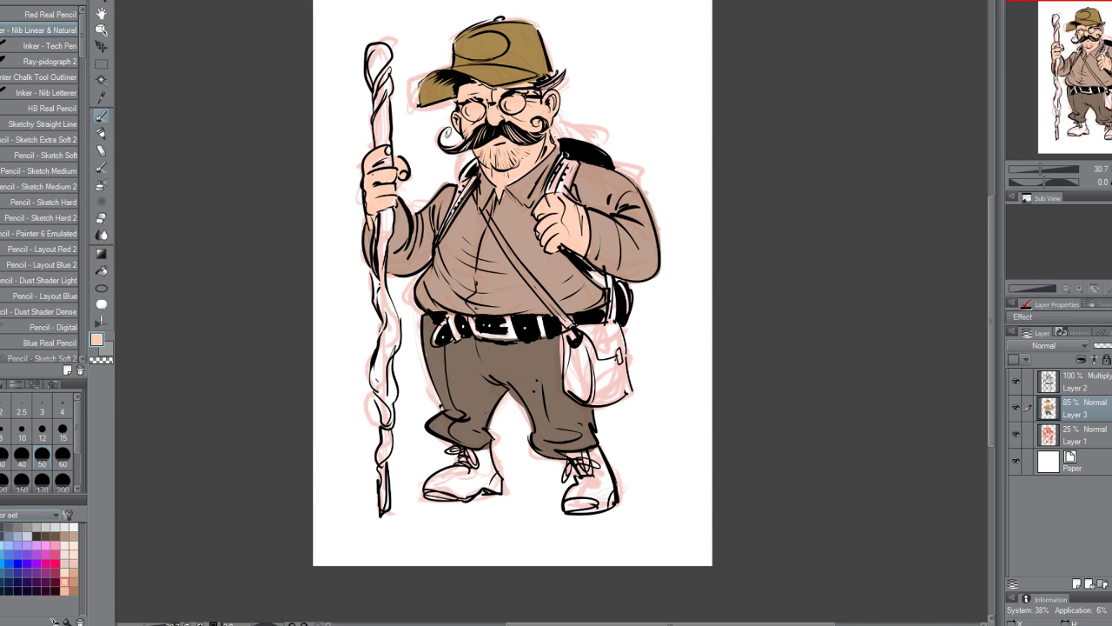
pyautogui.click(64, 580)
pyautogui.moveTo(468, 105); pyautogui.dragTo(476, 112)
pyautogui.moveTo(504, 94)
pyautogui.mouseDown()
pyautogui.moveTo(511, 106)
pyautogui.moveTo(518, 96)
pyautogui.mouseUp()
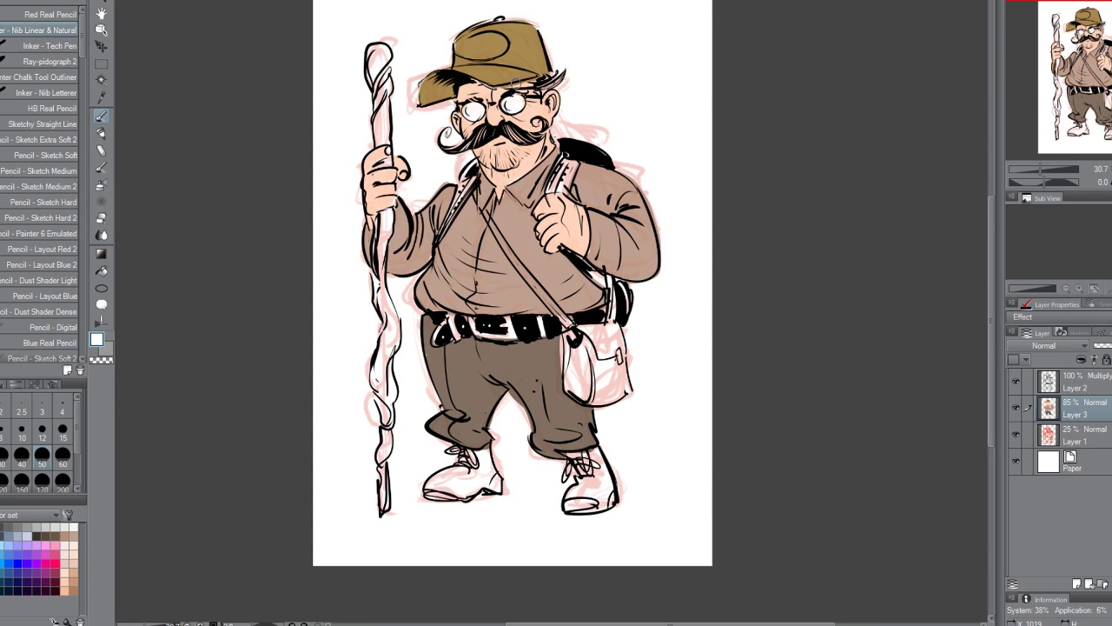